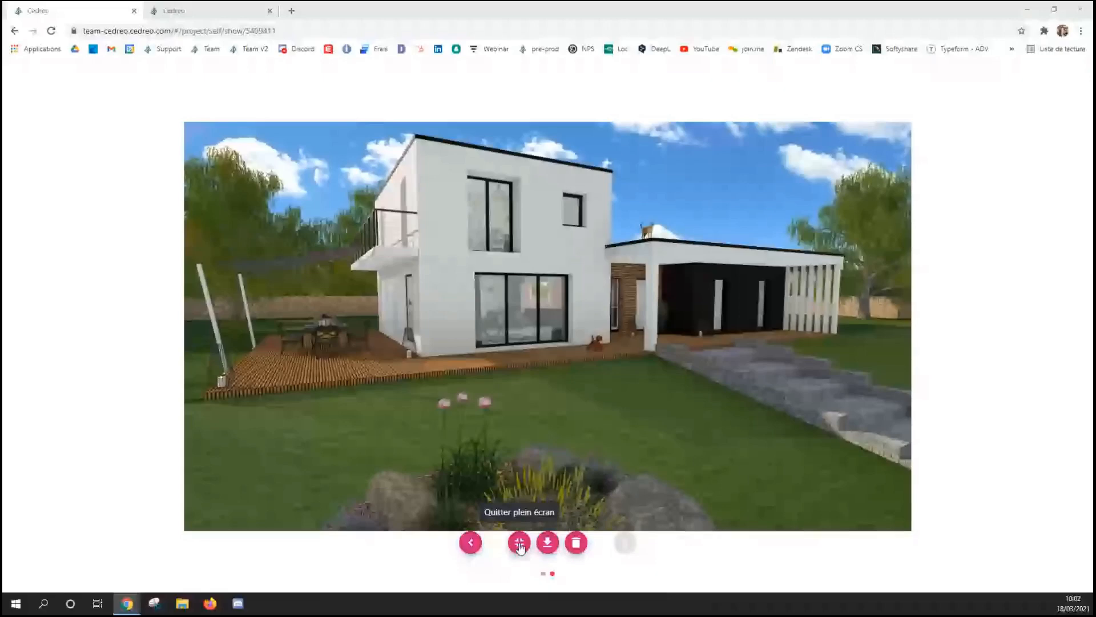
Leave the enlarged house rendering and show the project's 3D planner in full screen
click(519, 544)
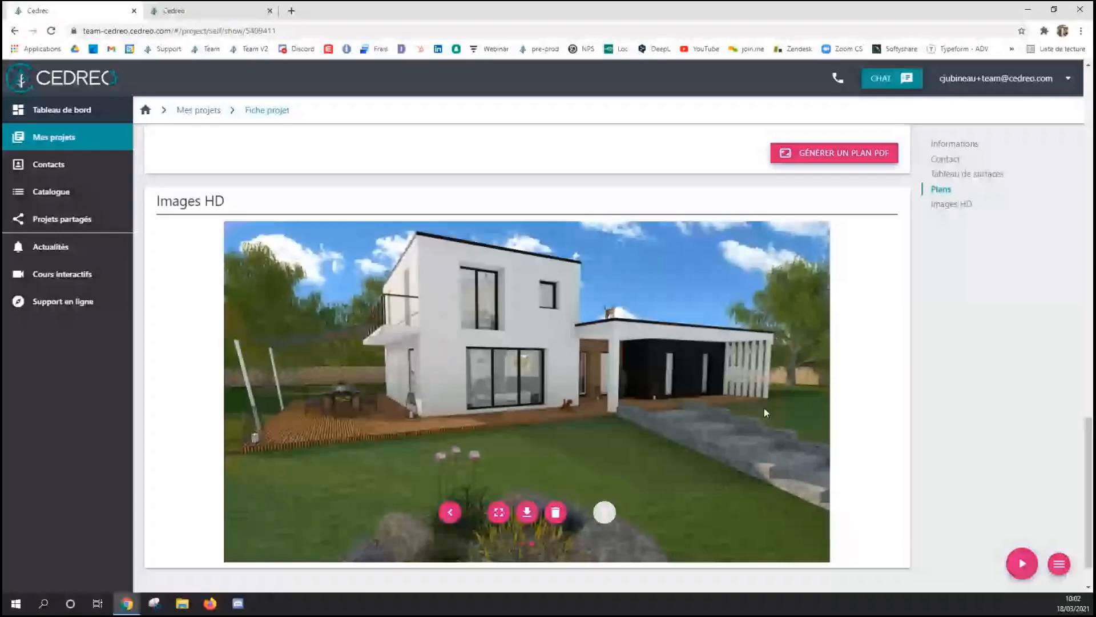
click(171, 10)
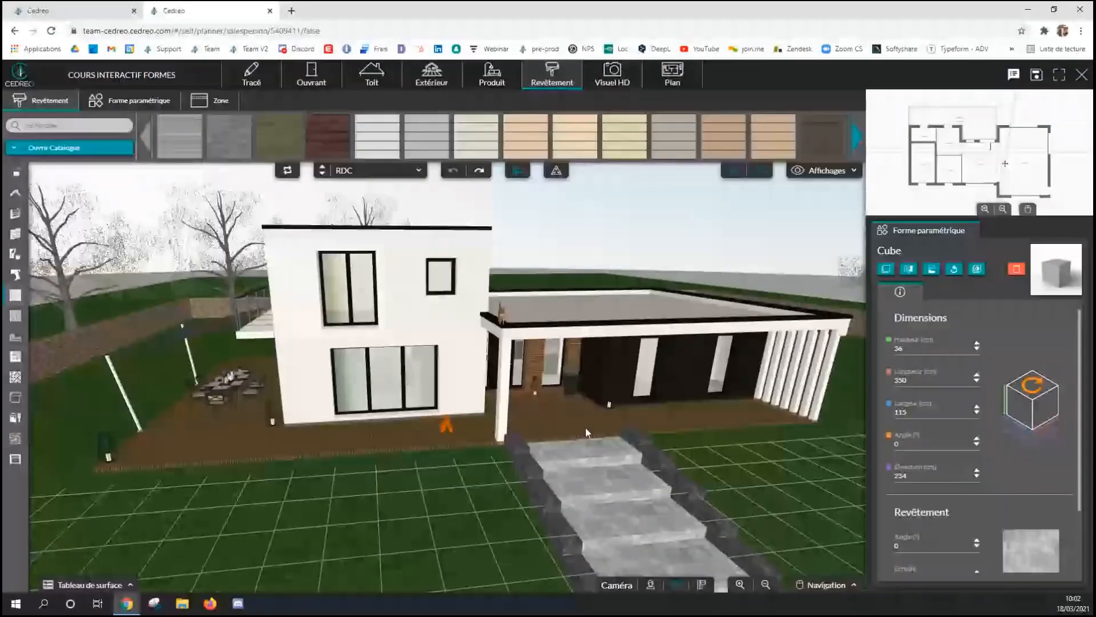
scroll(585, 427, up, 1)
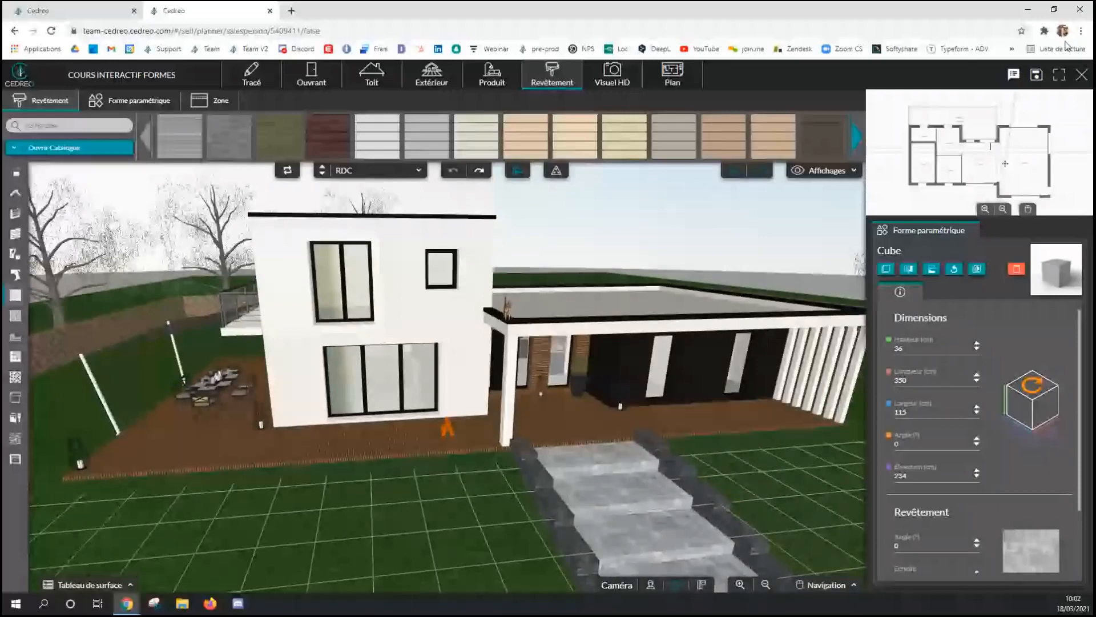
click(1059, 75)
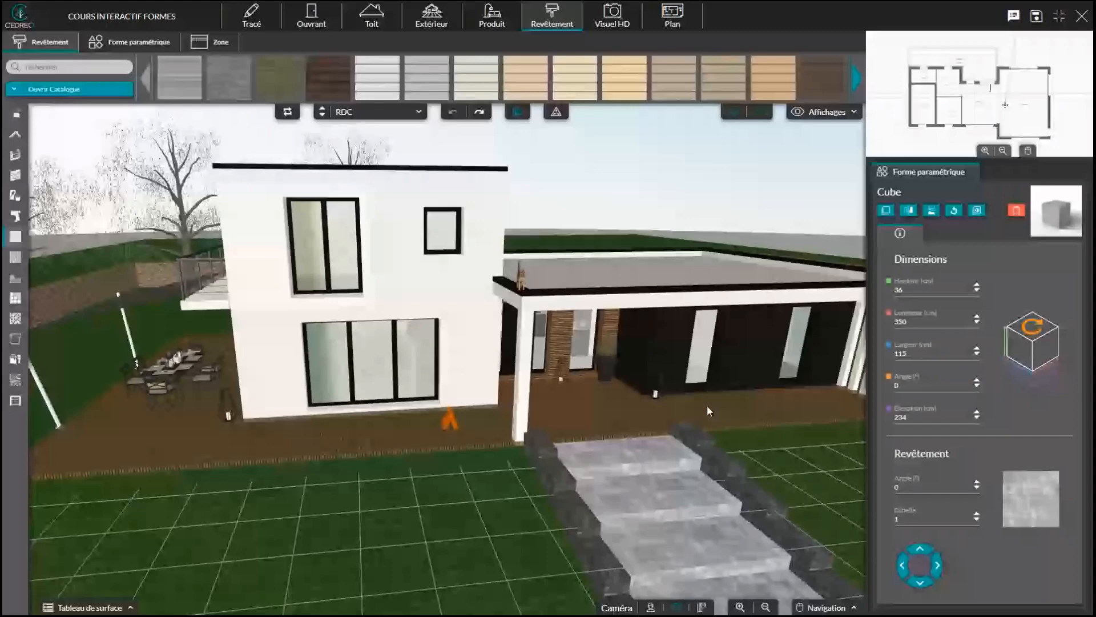
Examine the house's facade, carport slats, stone steps and garden, and the ground-floor rooms with the living room's ceiling beams
drag(707, 410, 243, 316)
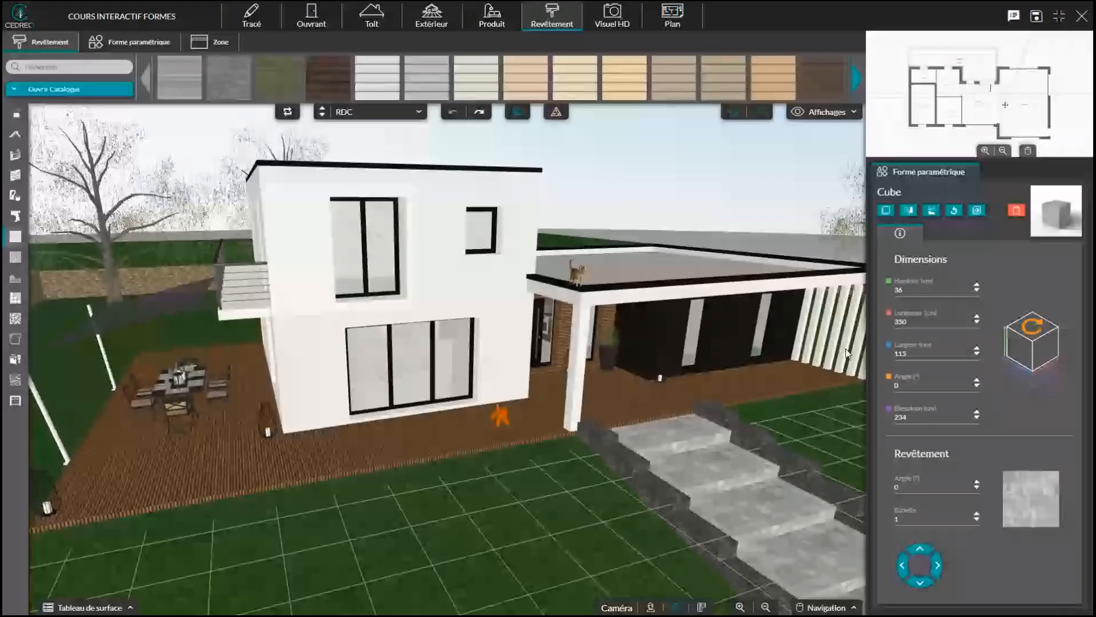
drag(848, 353, 787, 384)
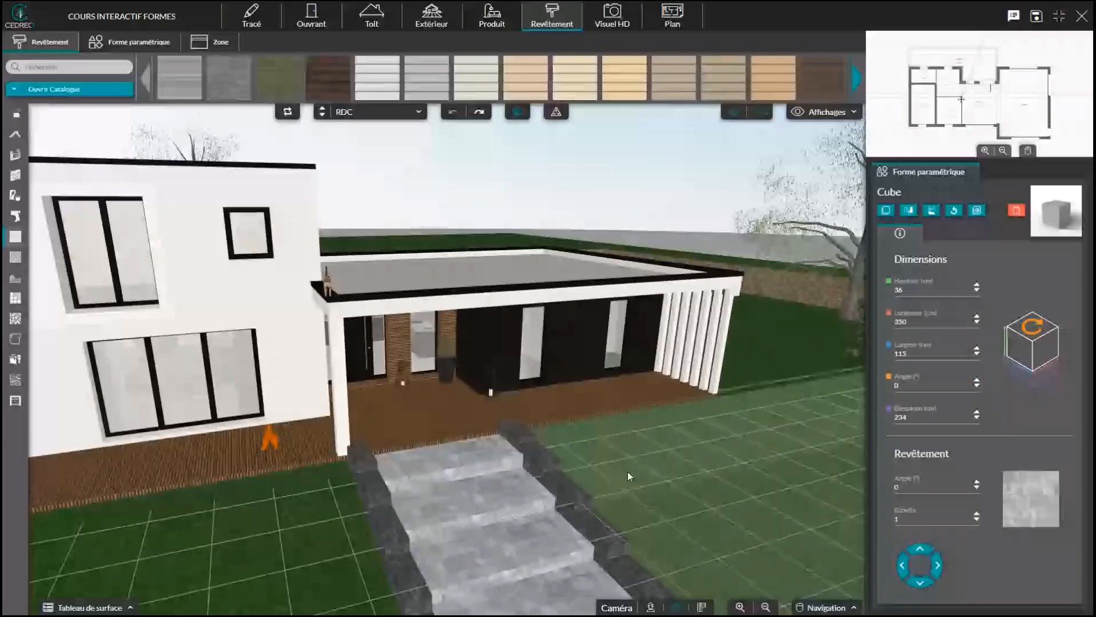
scroll(628, 471, down, 5)
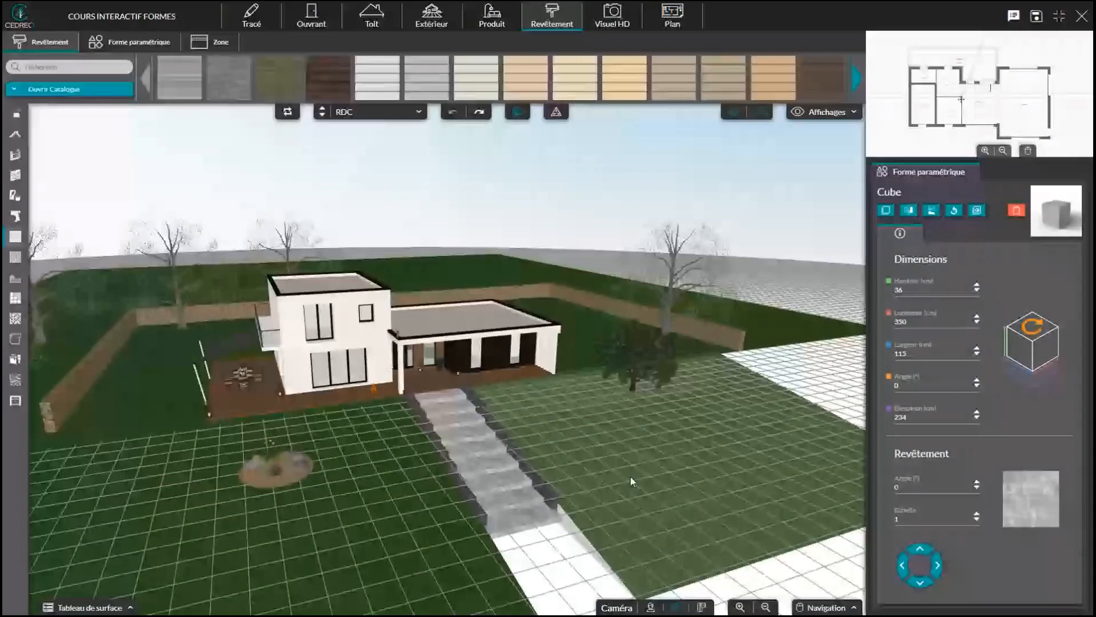
scroll(630, 477, down, 3)
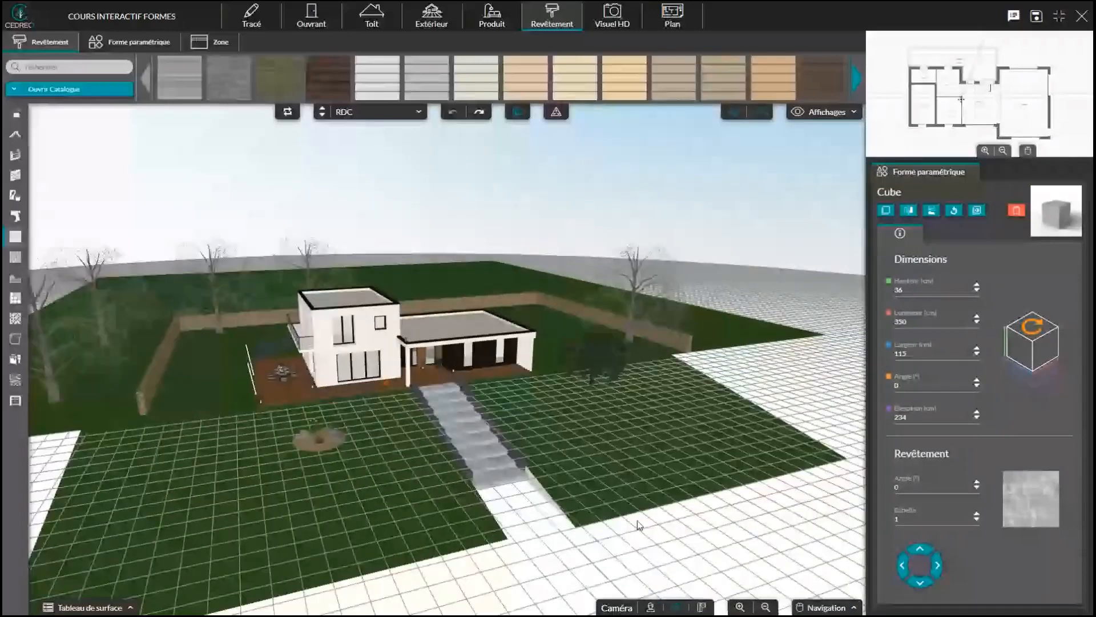
right_drag(637, 521, 592, 448)
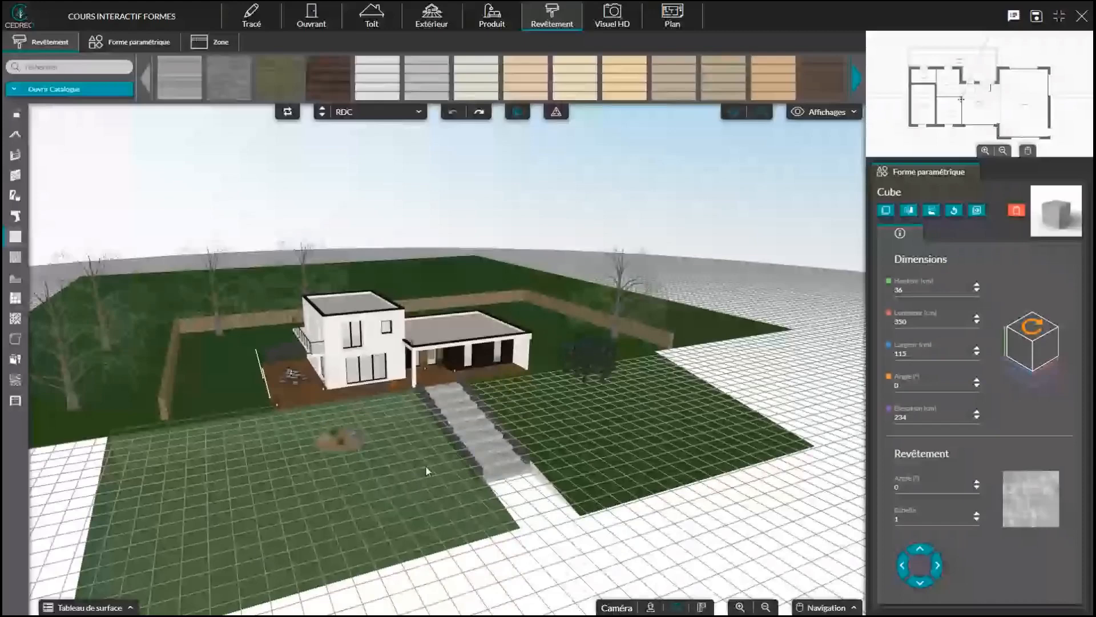
scroll(426, 467, up, 3)
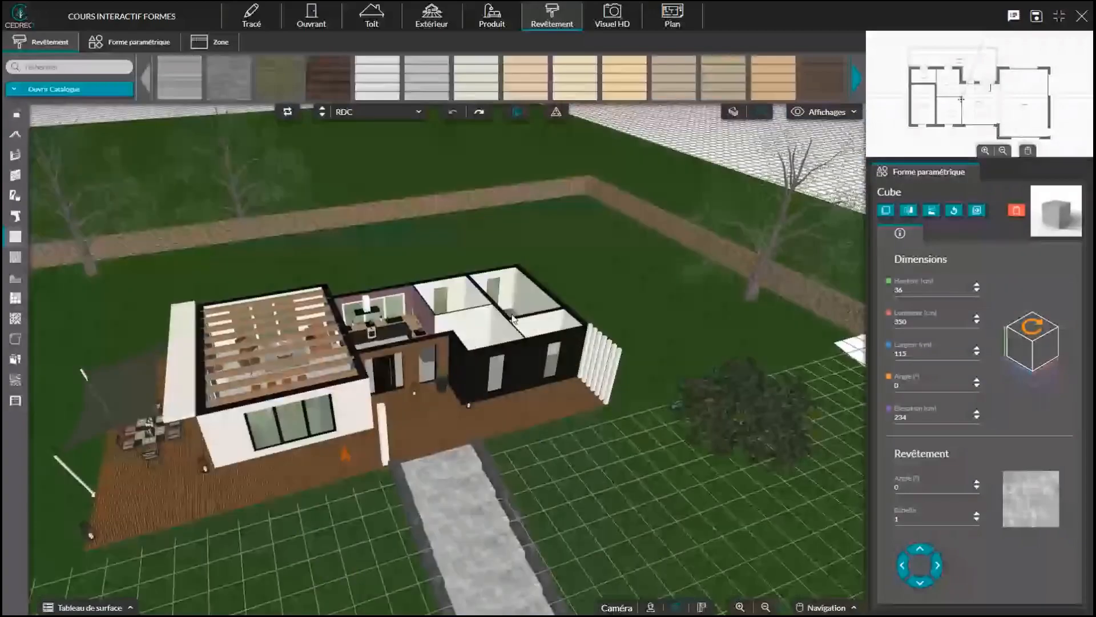
drag(509, 302, 512, 327)
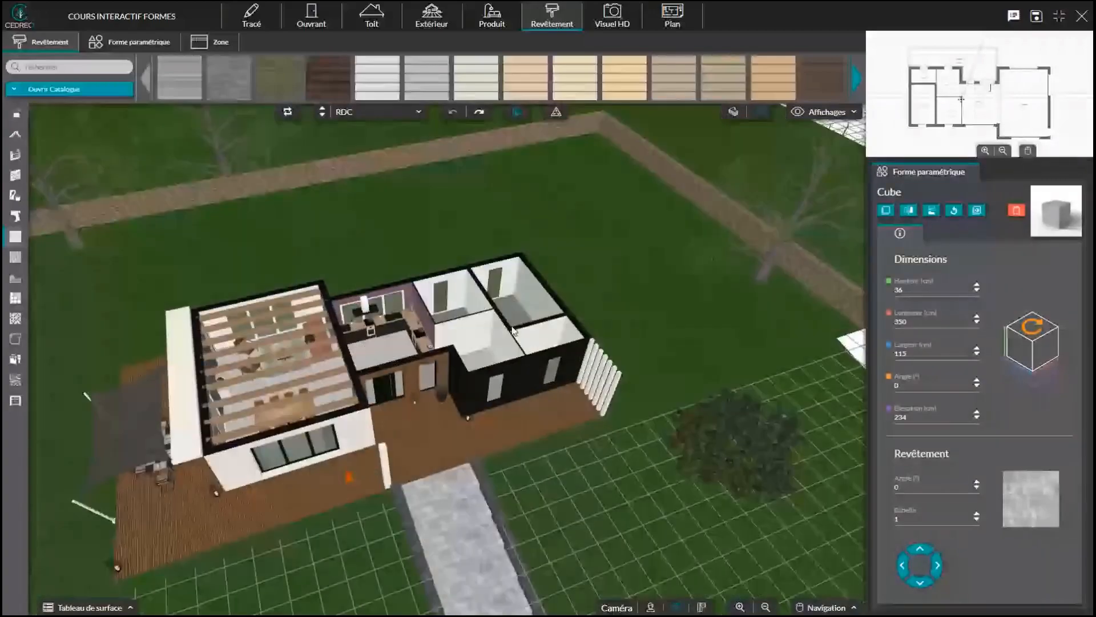
scroll(599, 409, up, 3)
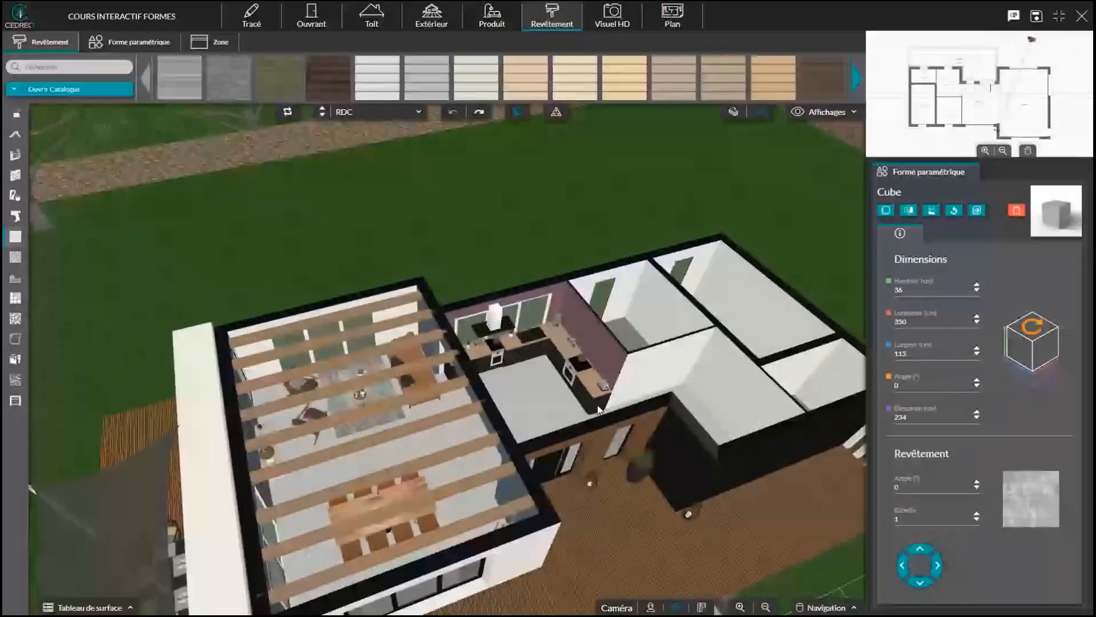
scroll(364, 460, up, 2)
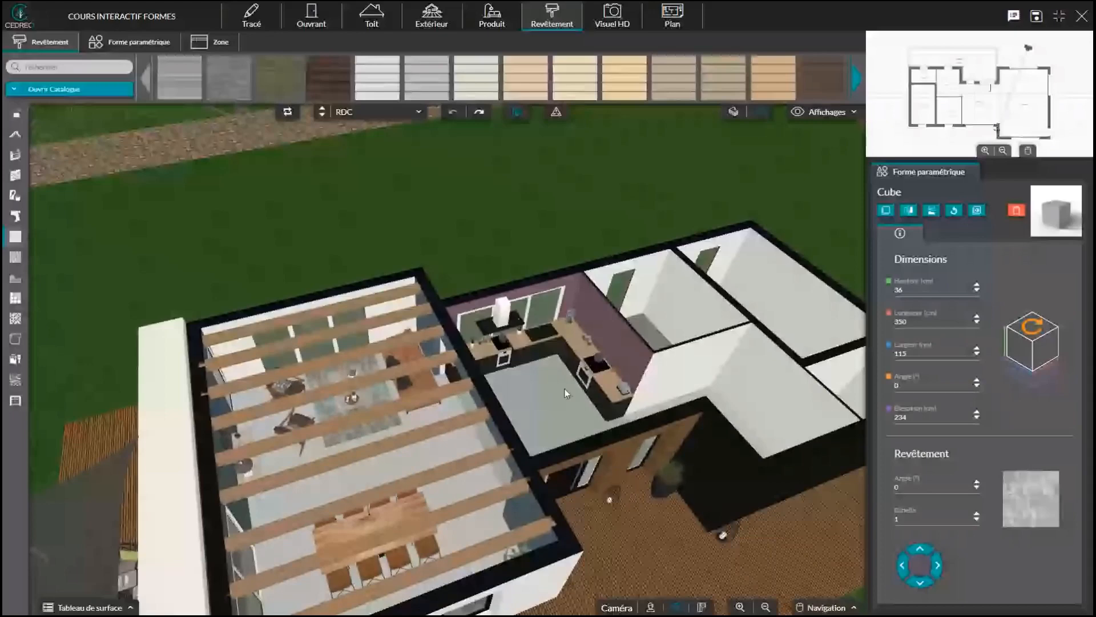
mouse_move(565, 392)
mouse_down()
mouse_move(693, 403)
mouse_move(488, 471)
mouse_up()
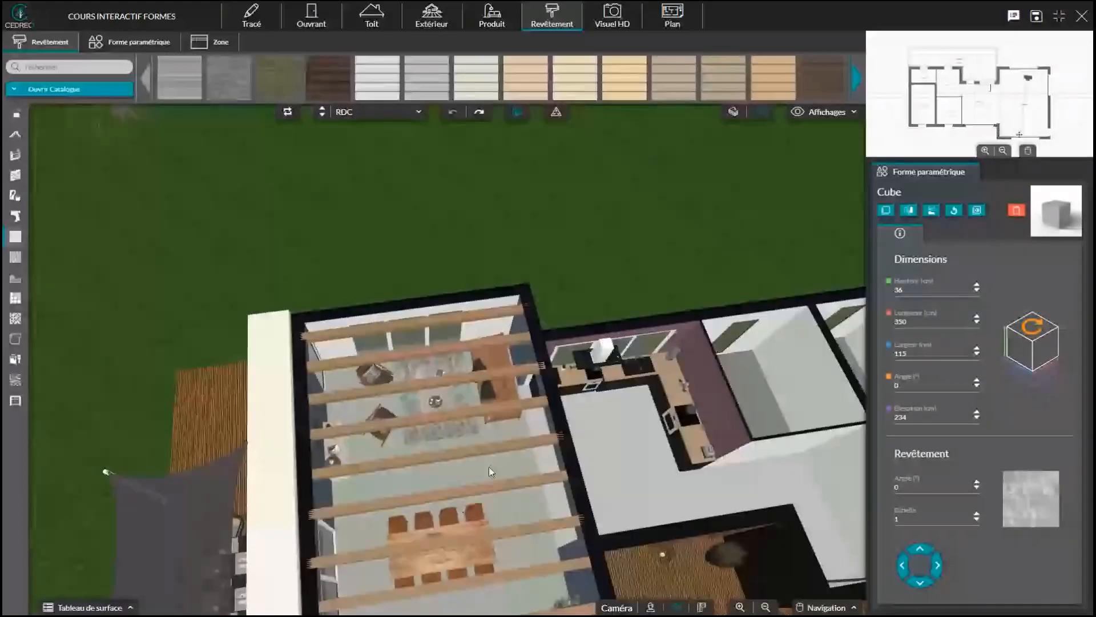
drag(489, 472, 708, 567)
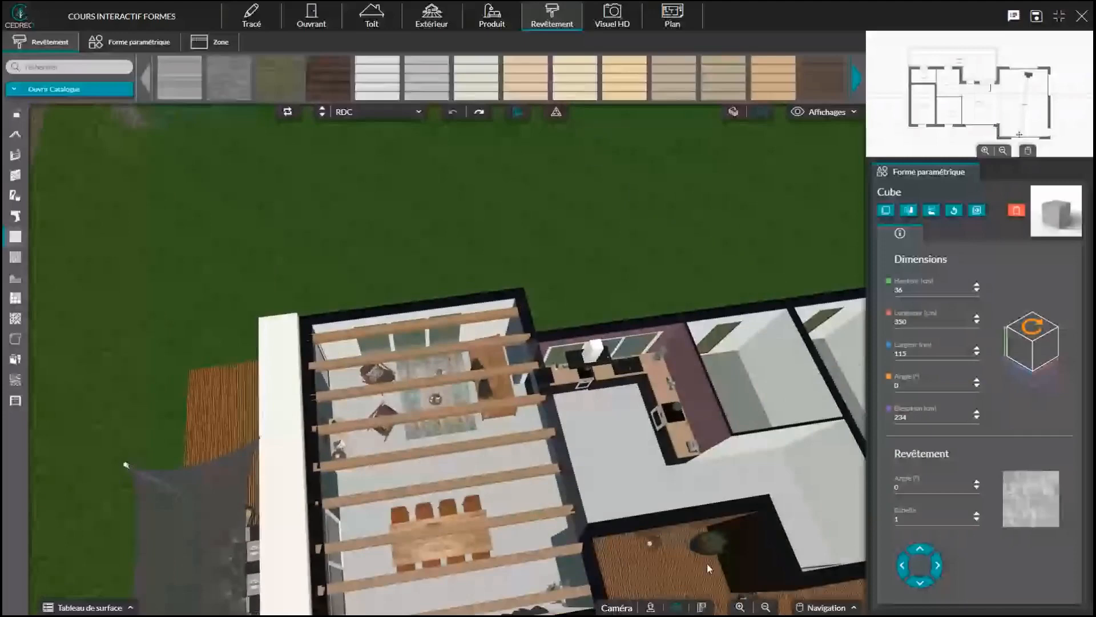
Show the ground floor in plan view and delete the four ceiling beams around the dining table
click(702, 609)
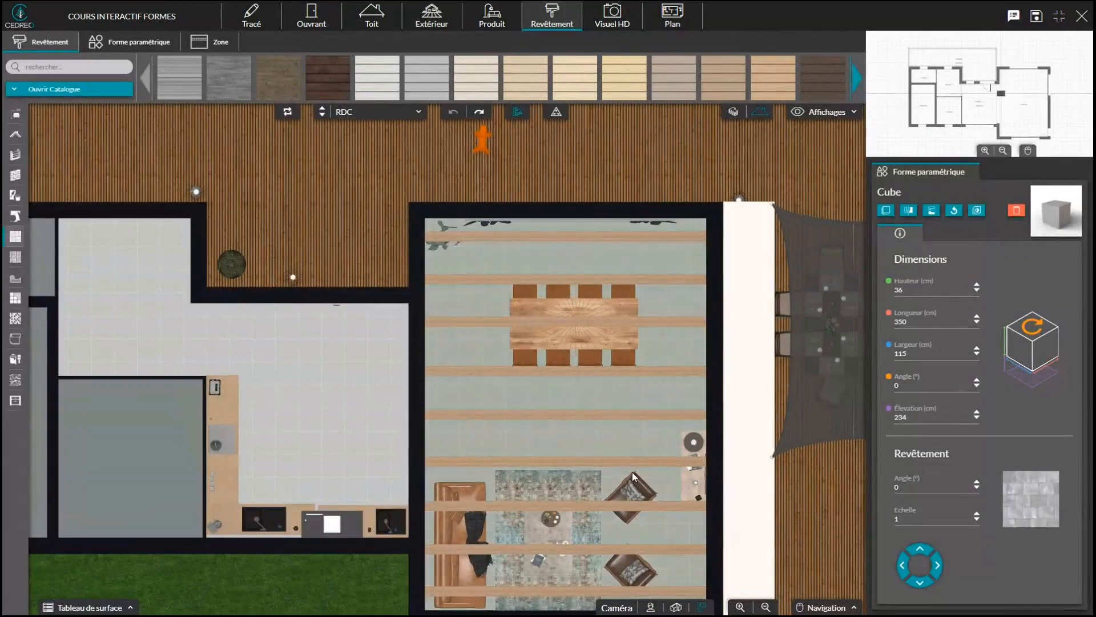
scroll(632, 472, up, 1)
click(503, 231)
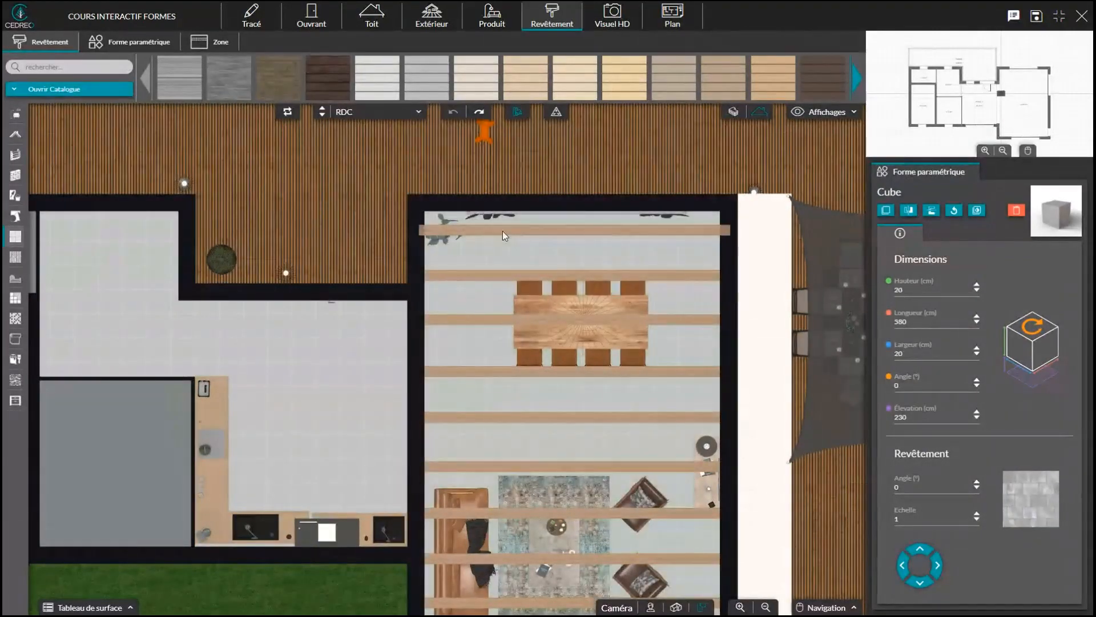
drag(506, 234, 481, 371)
key(Delete)
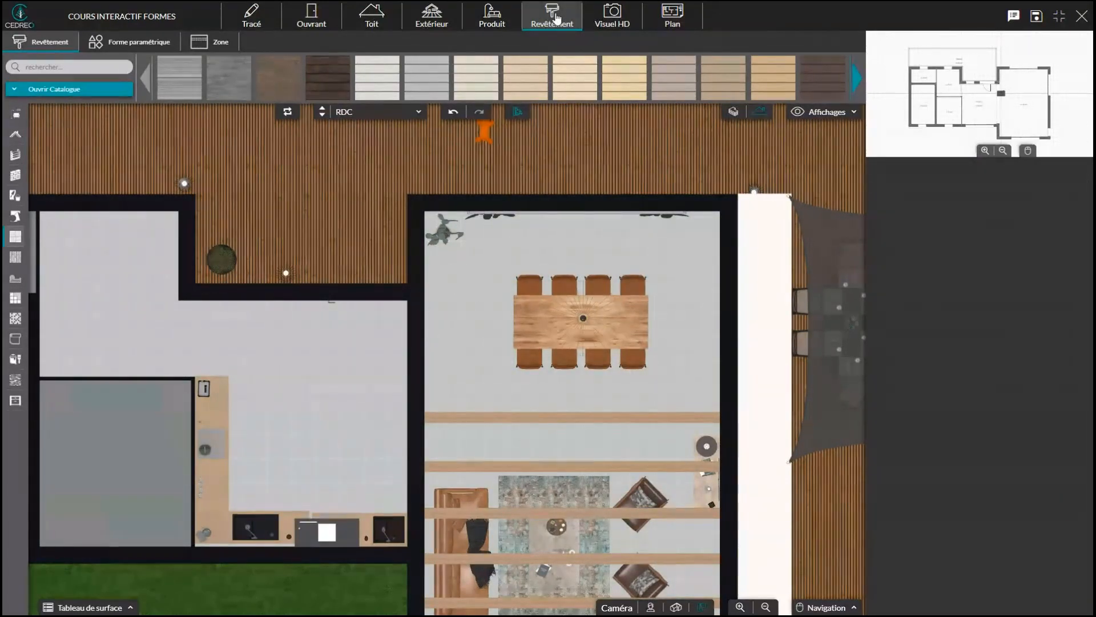
Place a parametric cube on the living room floor between the dining table and the kitchen-side wall
click(126, 45)
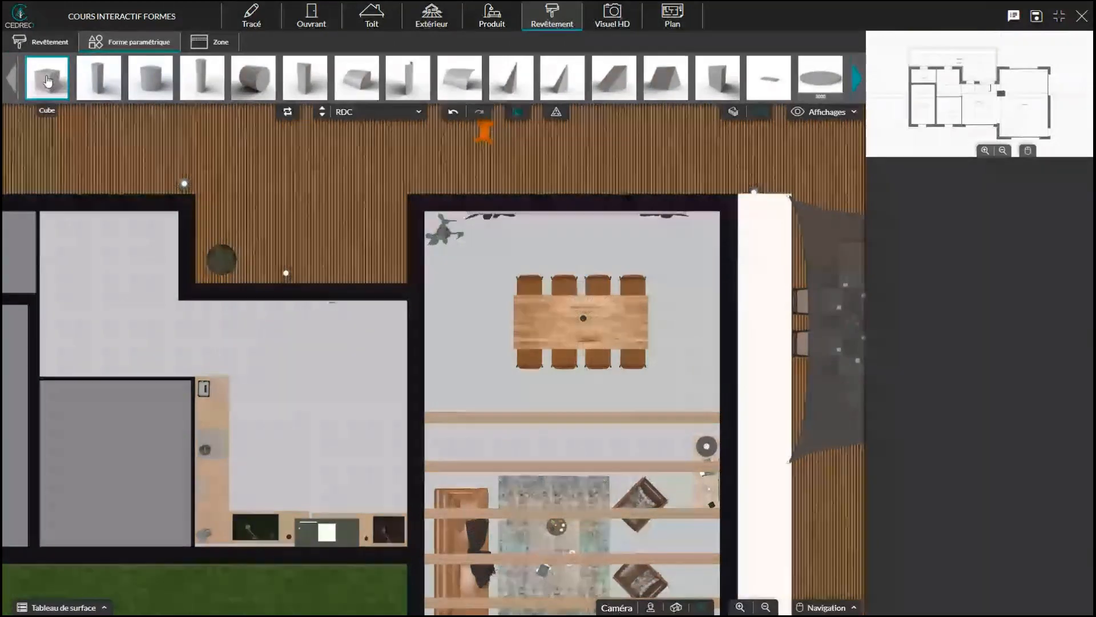
click(48, 80)
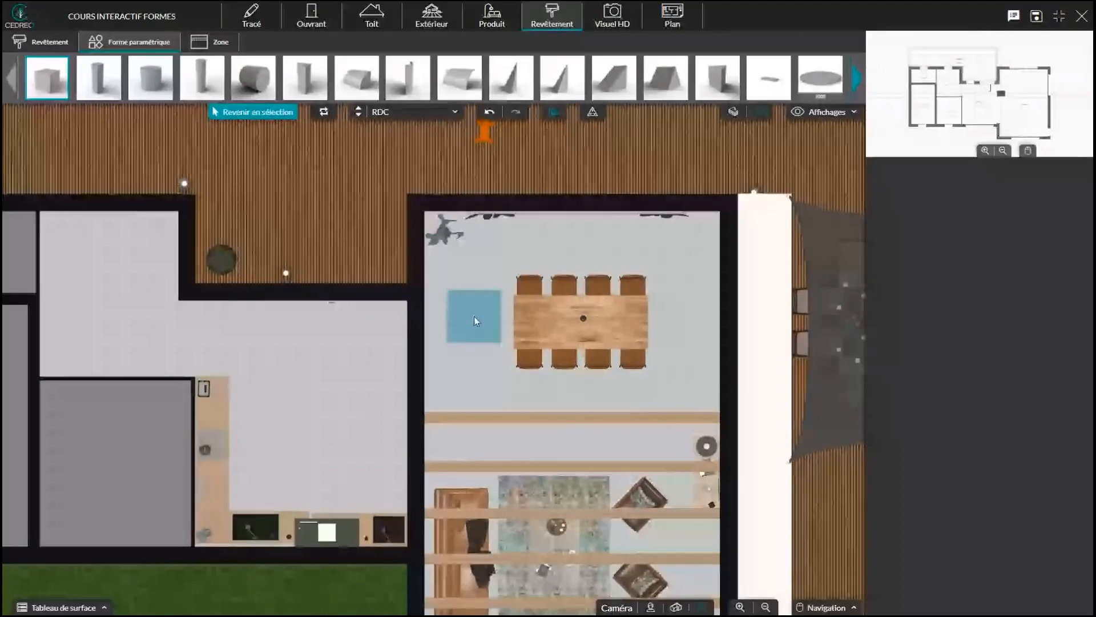
click(474, 316)
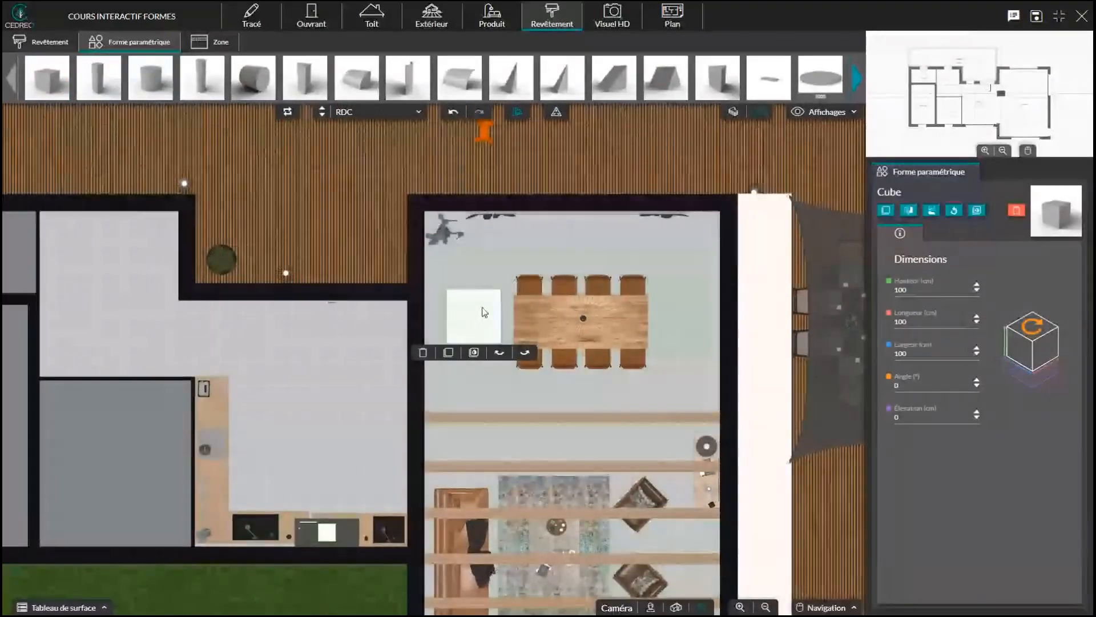
mouse_move(479, 320)
mouse_down()
mouse_move(320, 209)
mouse_move(488, 316)
mouse_move(477, 324)
mouse_up()
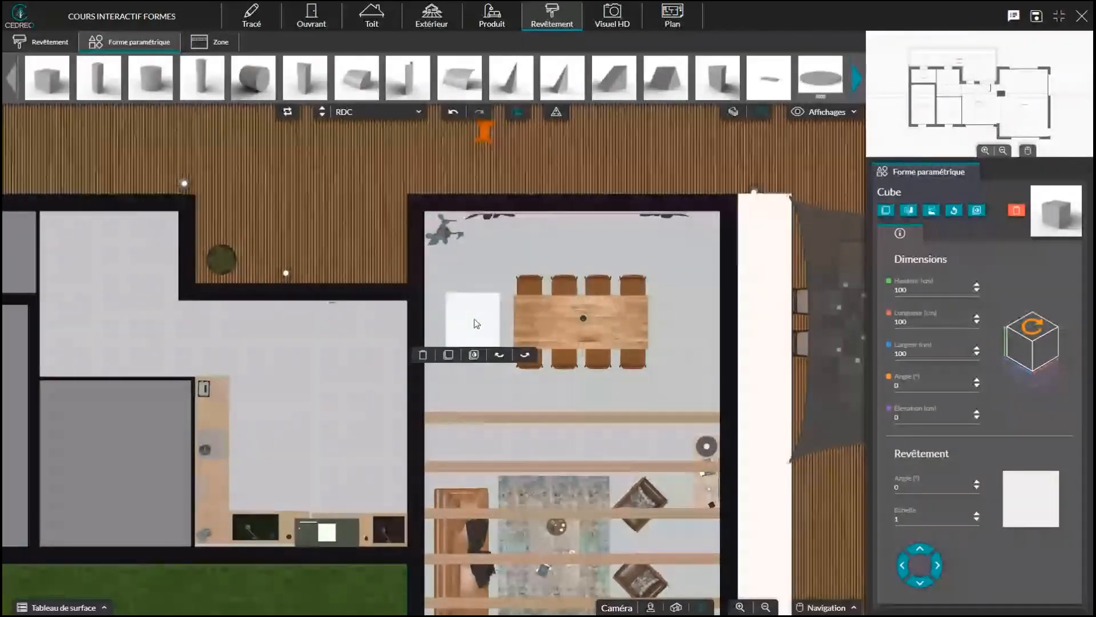
Check an existing beam's dimensions and set the new cube's height and width to 20 cm
click(511, 414)
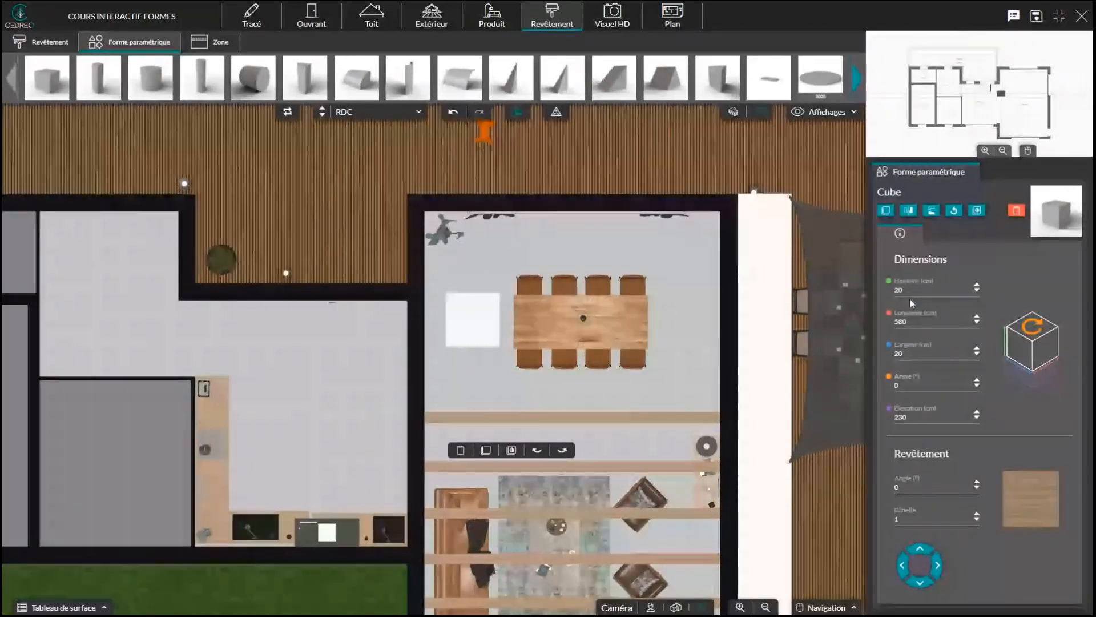
click(484, 318)
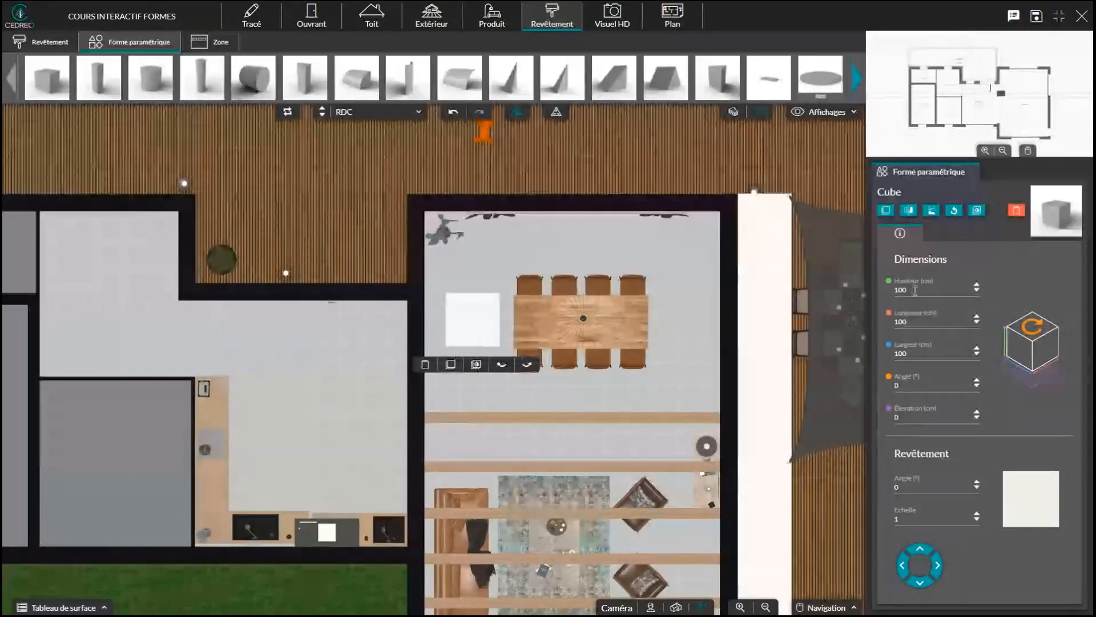
double_click(896, 290)
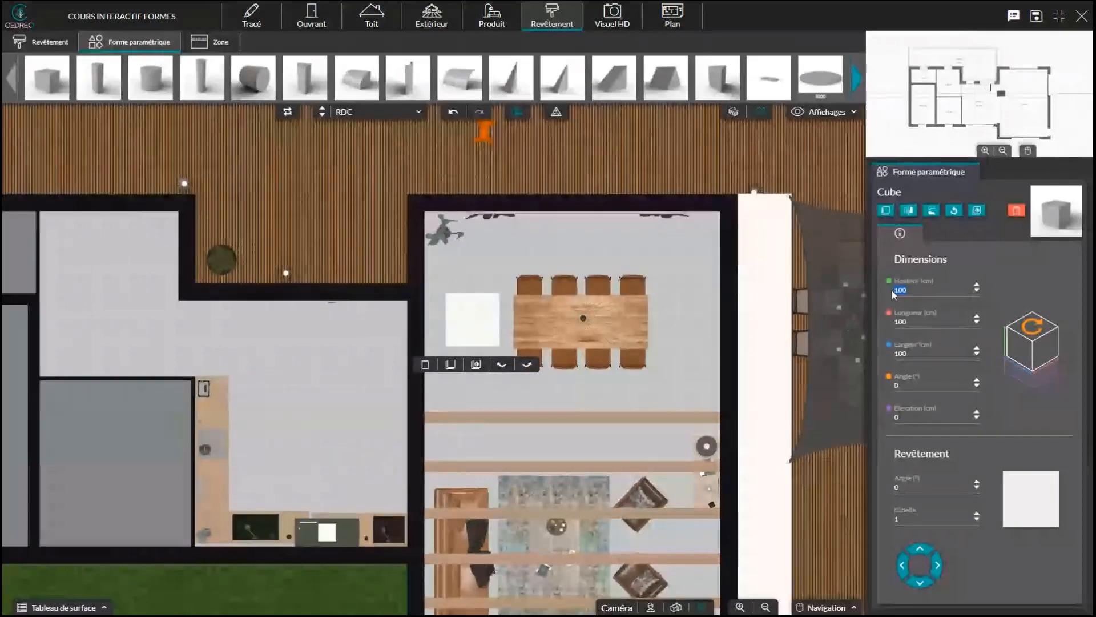
text(20)
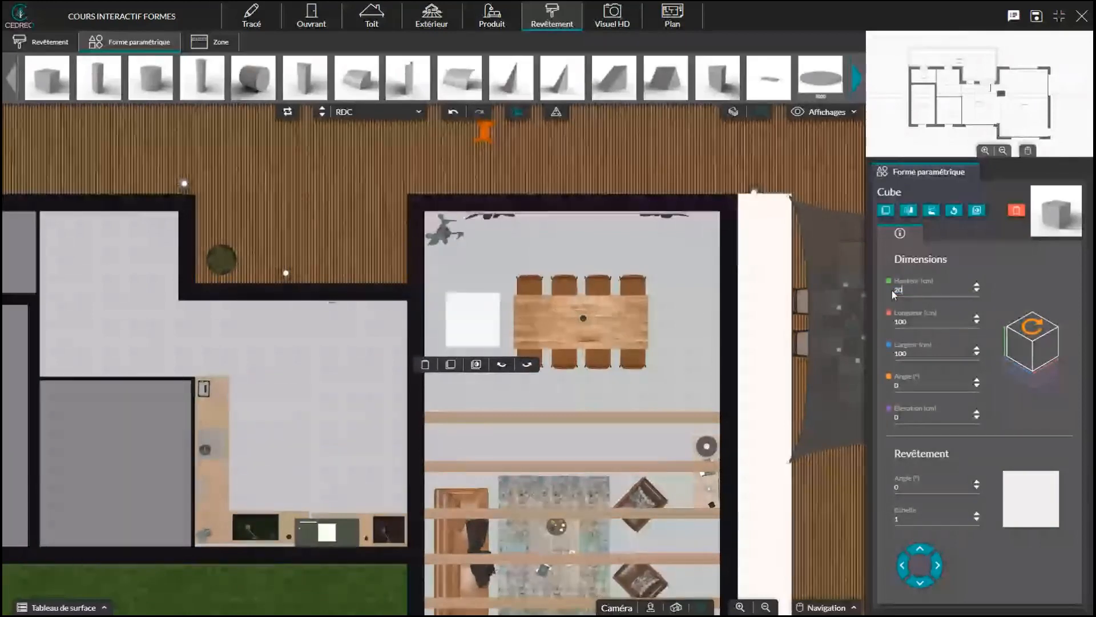
drag(915, 354, 875, 356)
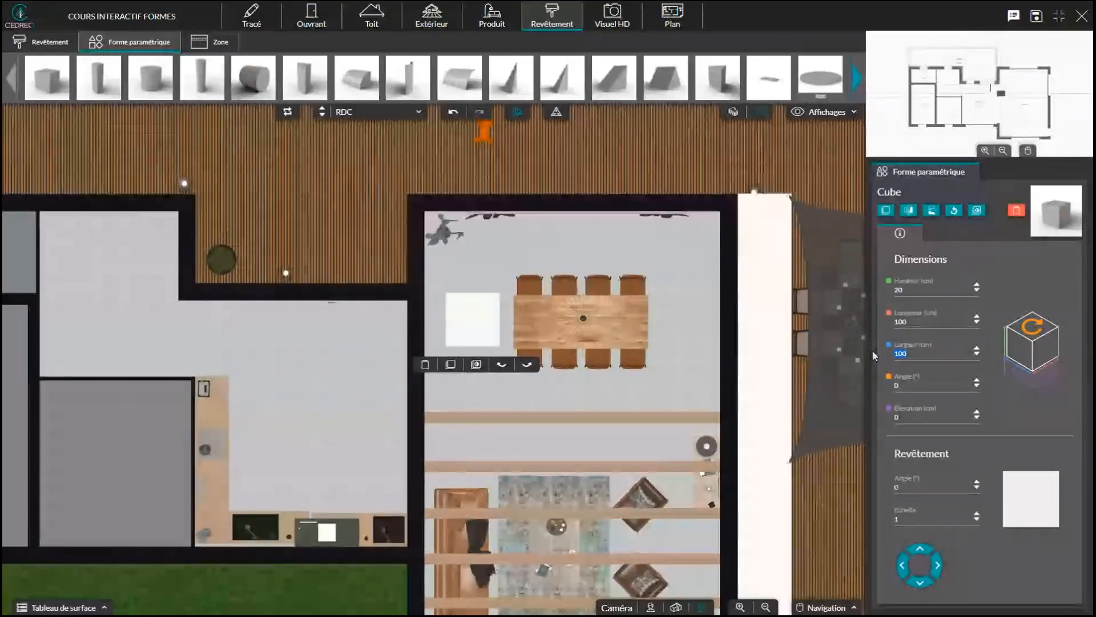
text(20)
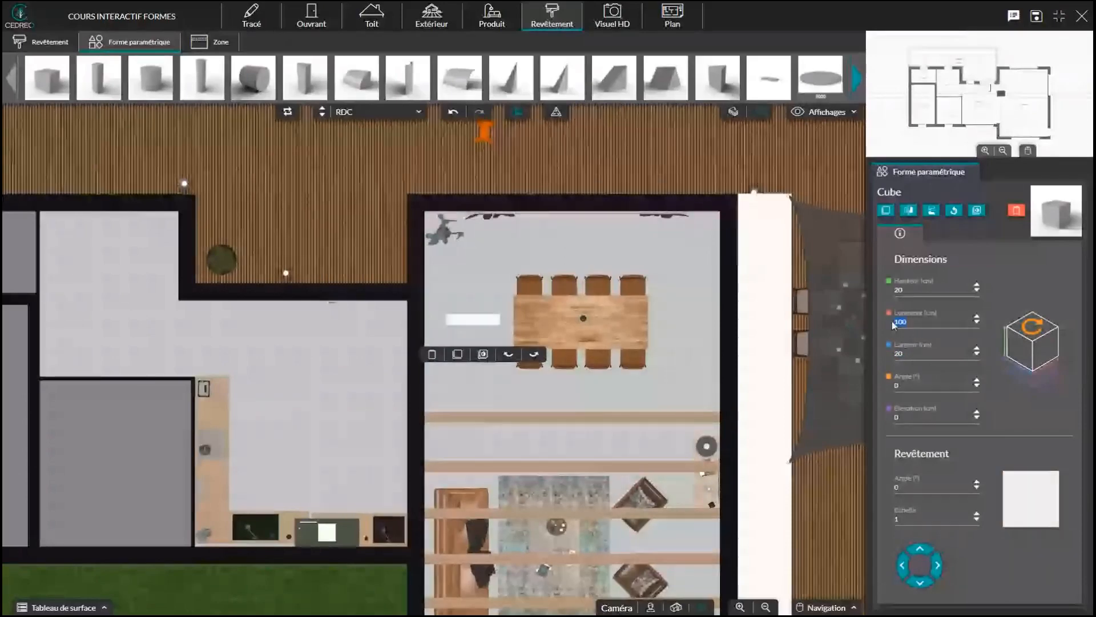
Try to set the cube's length to 580 cm and shift it slightly beside the dining table
text(580)
drag(464, 323, 466, 336)
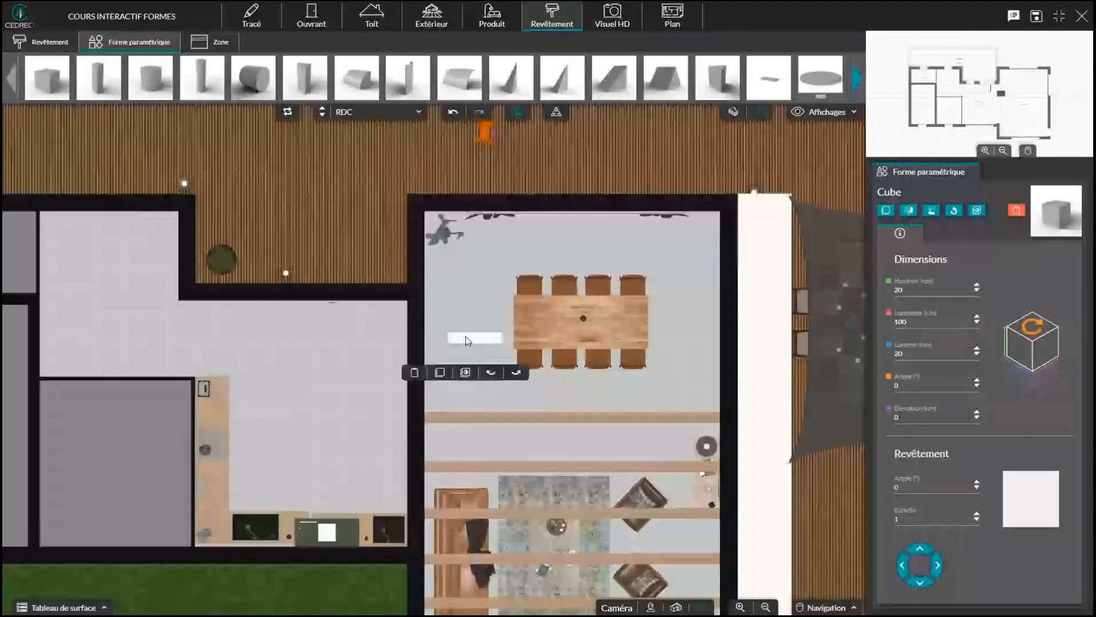
scroll(465, 341, up, 2)
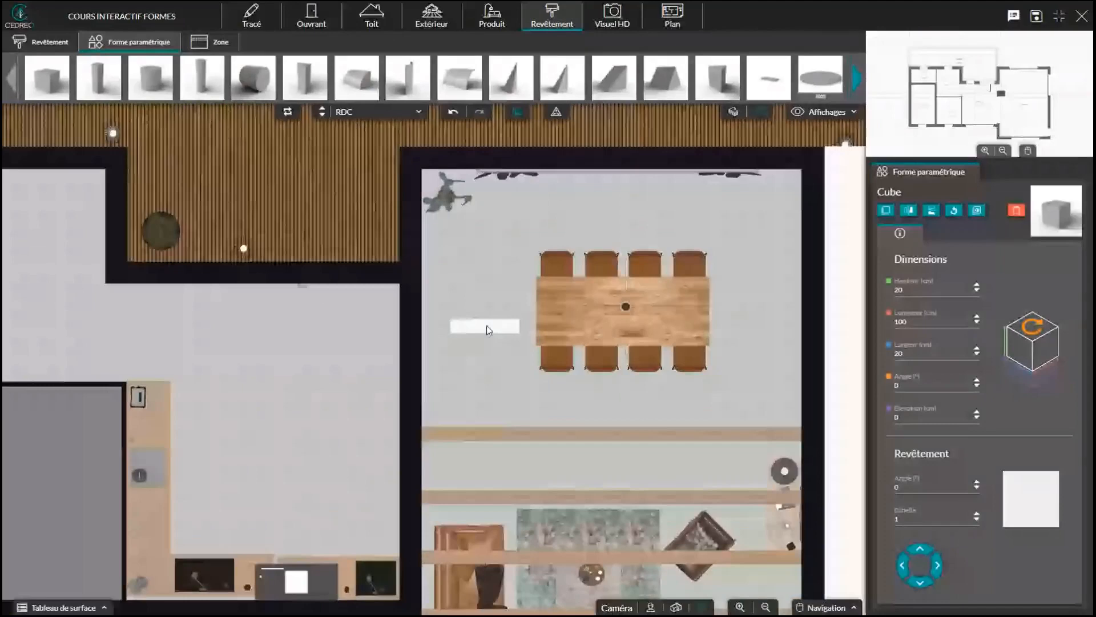
drag(487, 326, 487, 325)
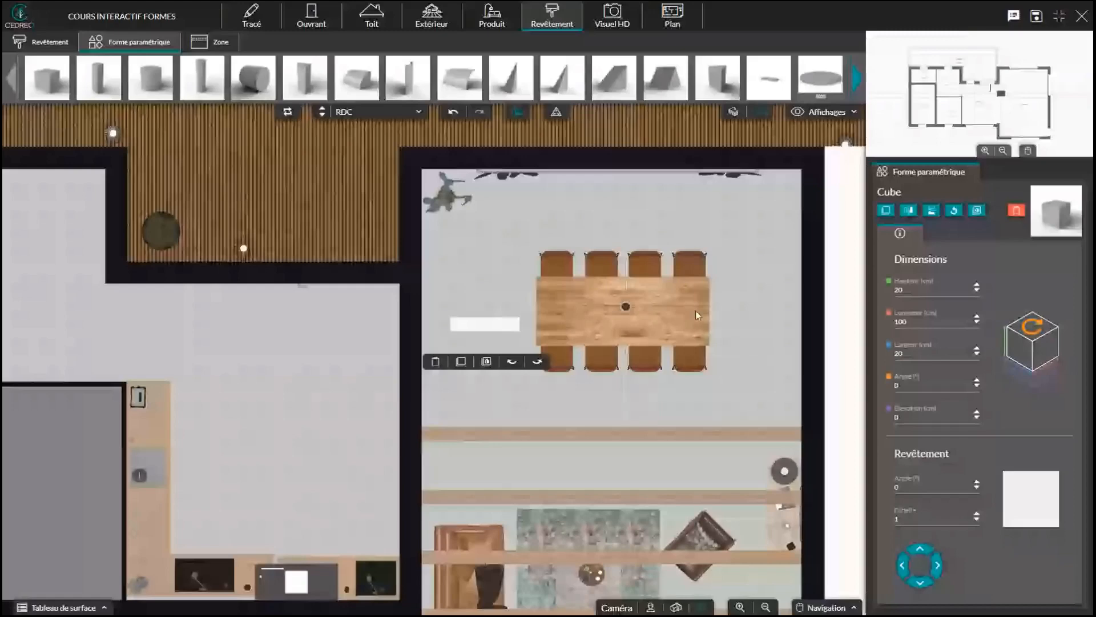
drag(475, 327, 477, 329)
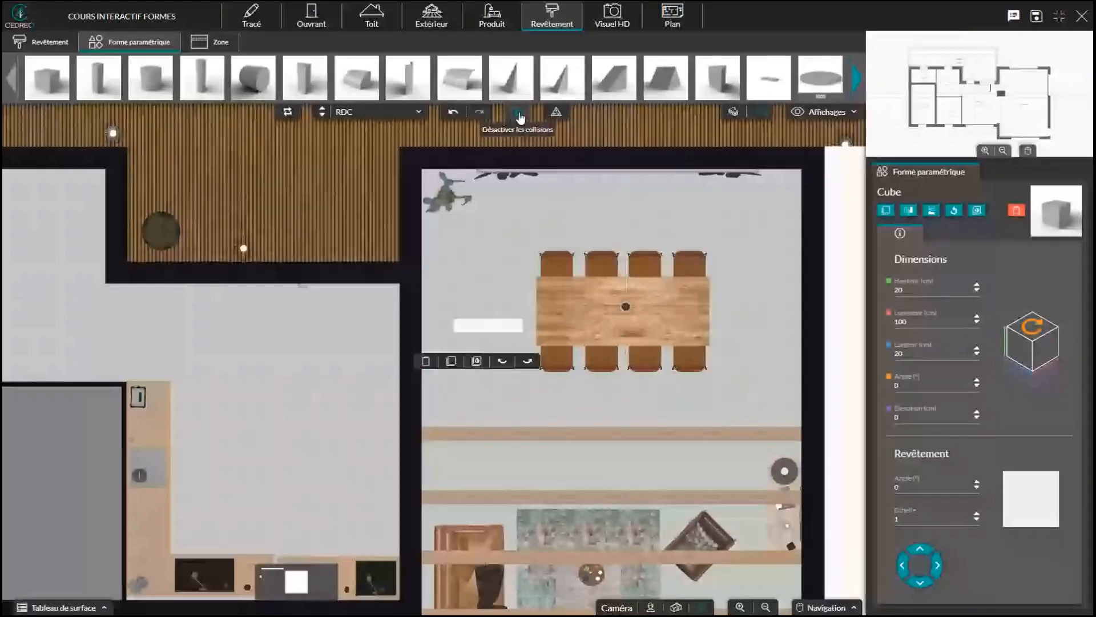
With collisions disabled, lengthen the cube to 580 cm and move it across the room between the dining table and the terrace-side wall
click(519, 114)
click(881, 326)
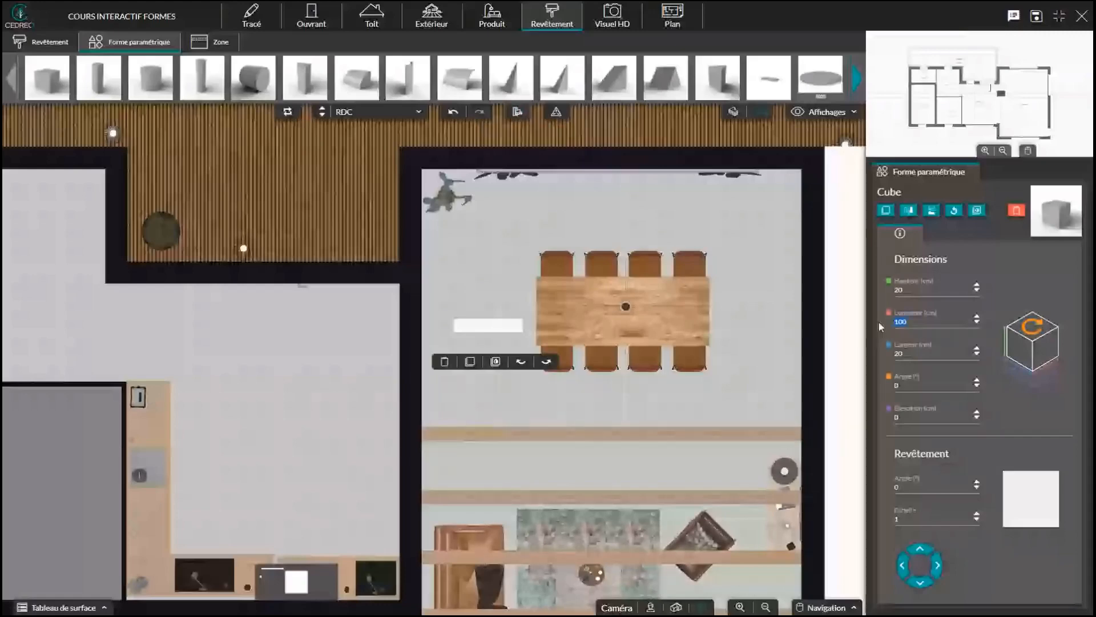
text(500)
key(Return)
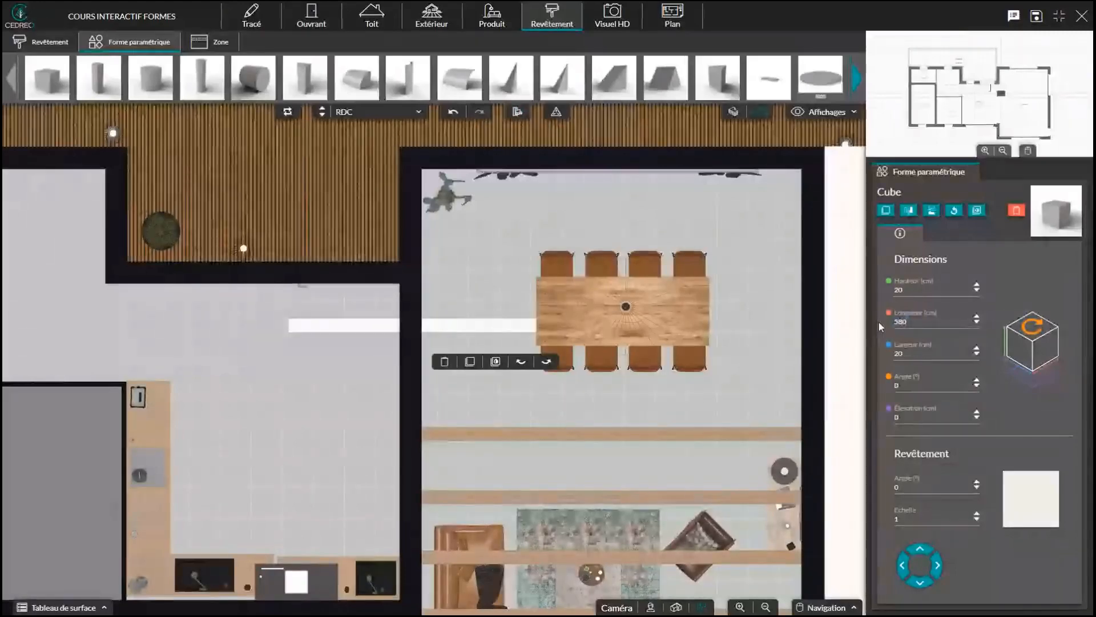
drag(482, 326, 608, 223)
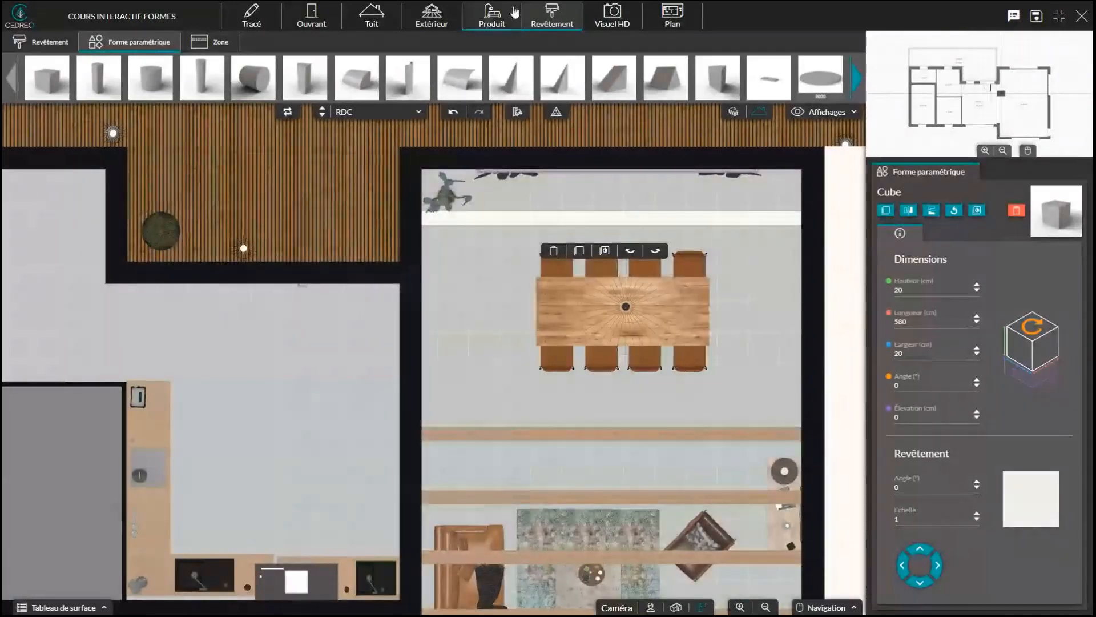
Cover the whole new cube with the "Special" cladding from the dark natural wood range (Bardage, Bois naturel, Foncé)
click(43, 44)
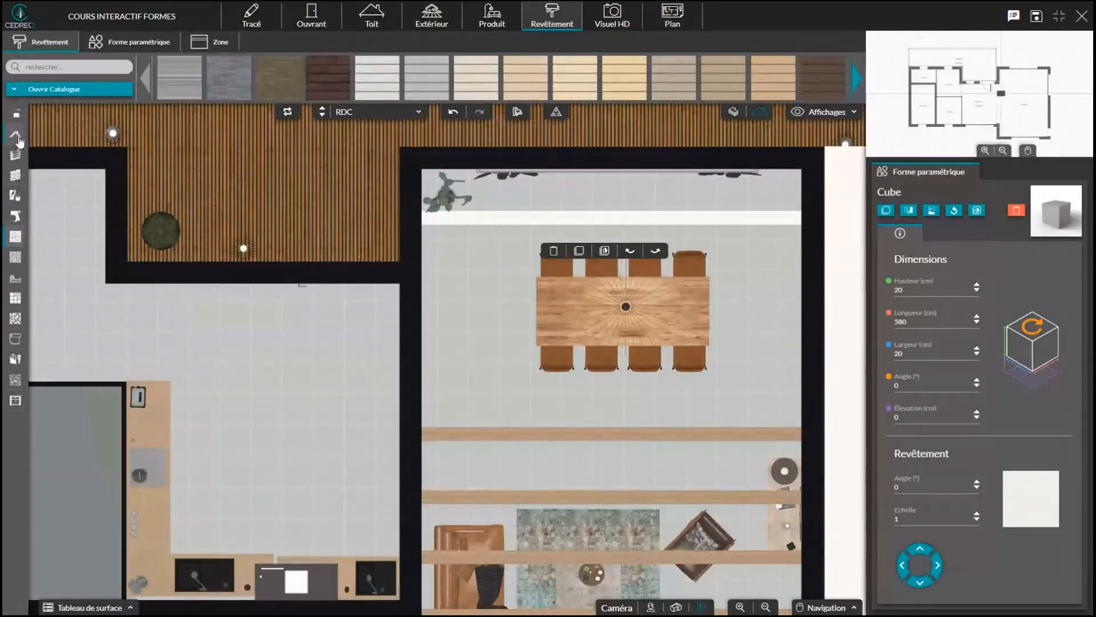
click(30, 90)
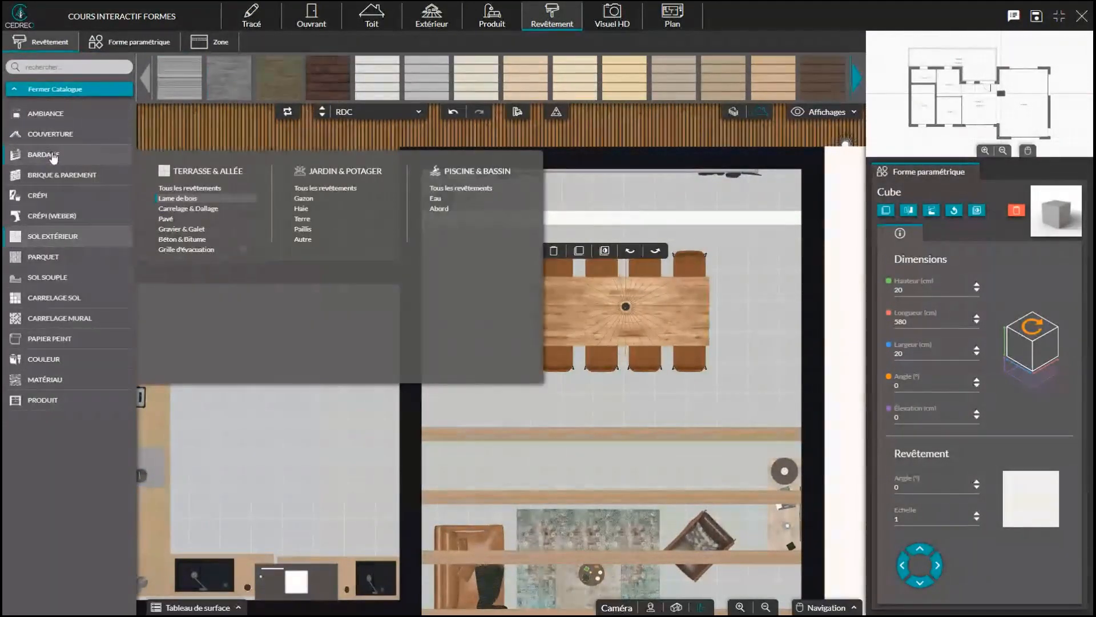
mouse_move(55, 154)
click(178, 199)
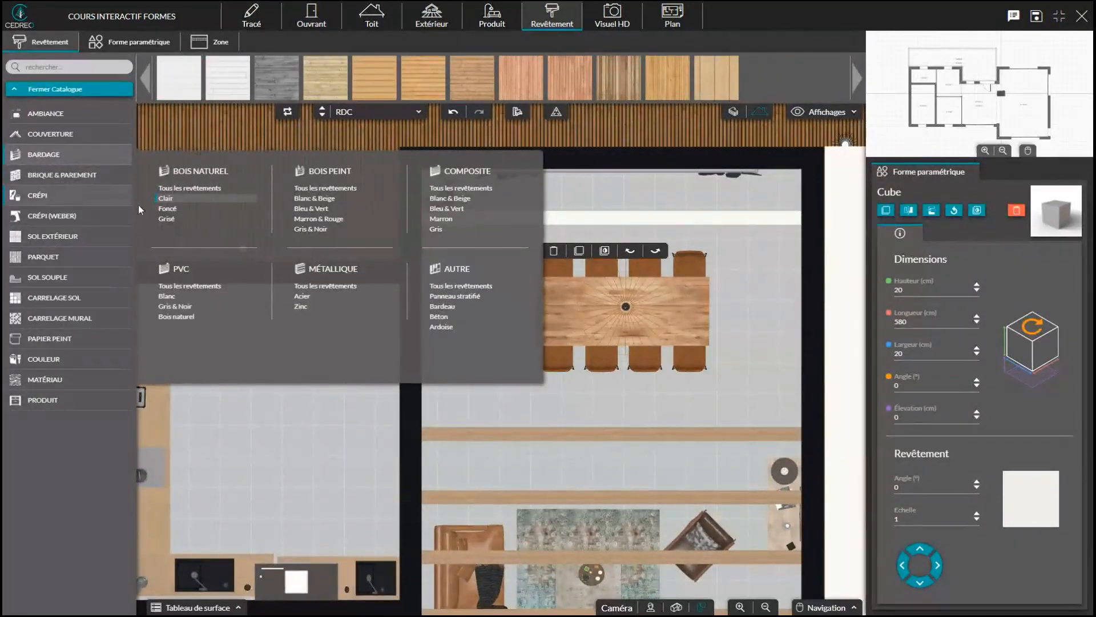
click(323, 189)
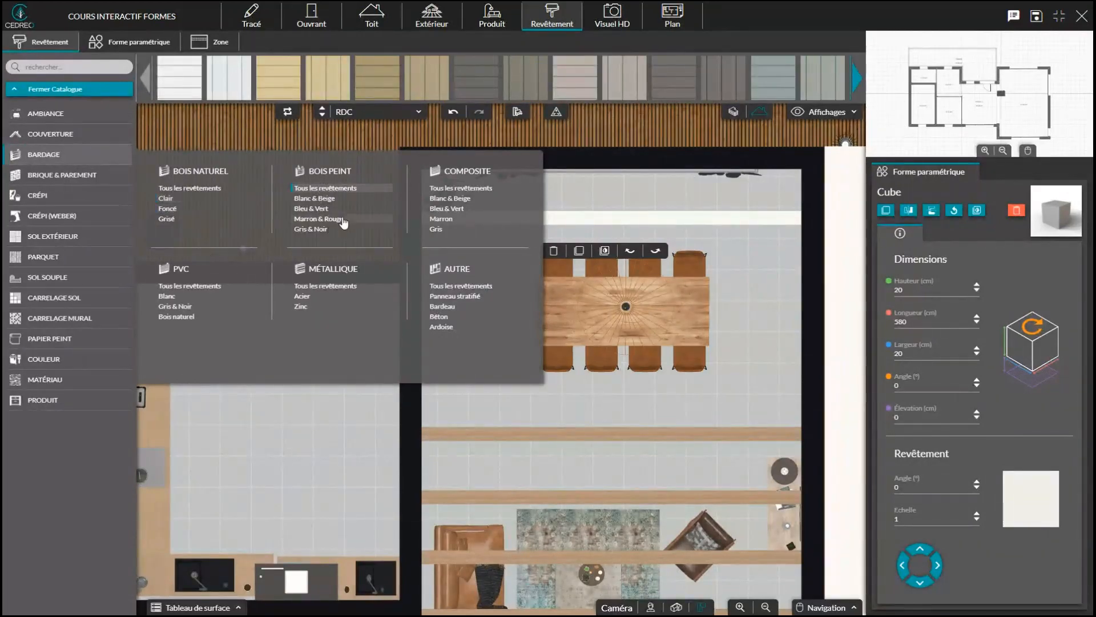
click(168, 209)
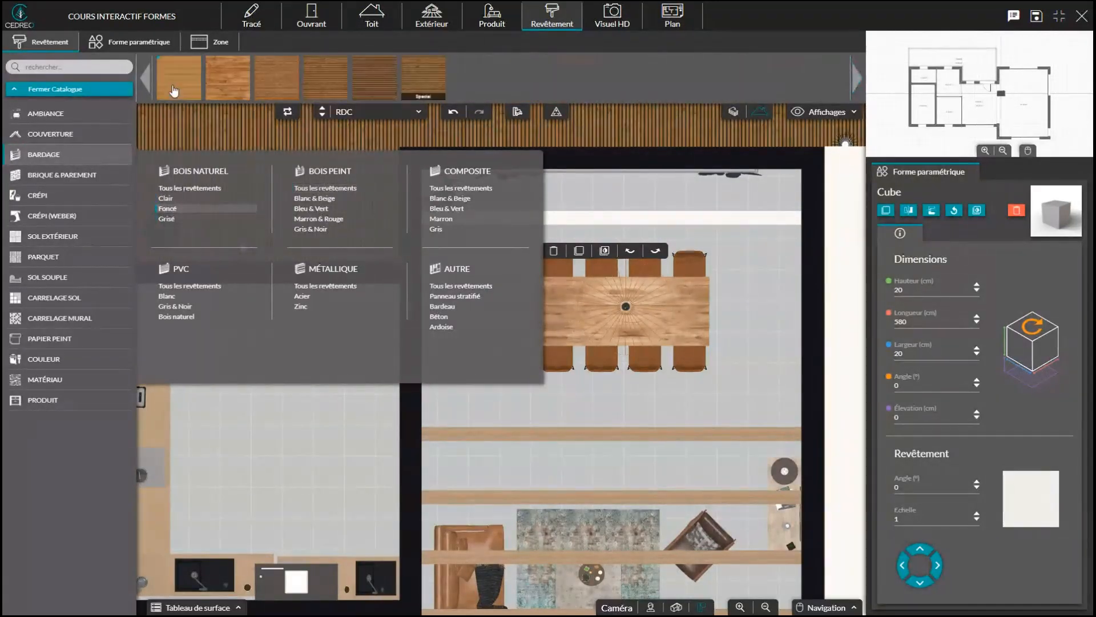
click(423, 77)
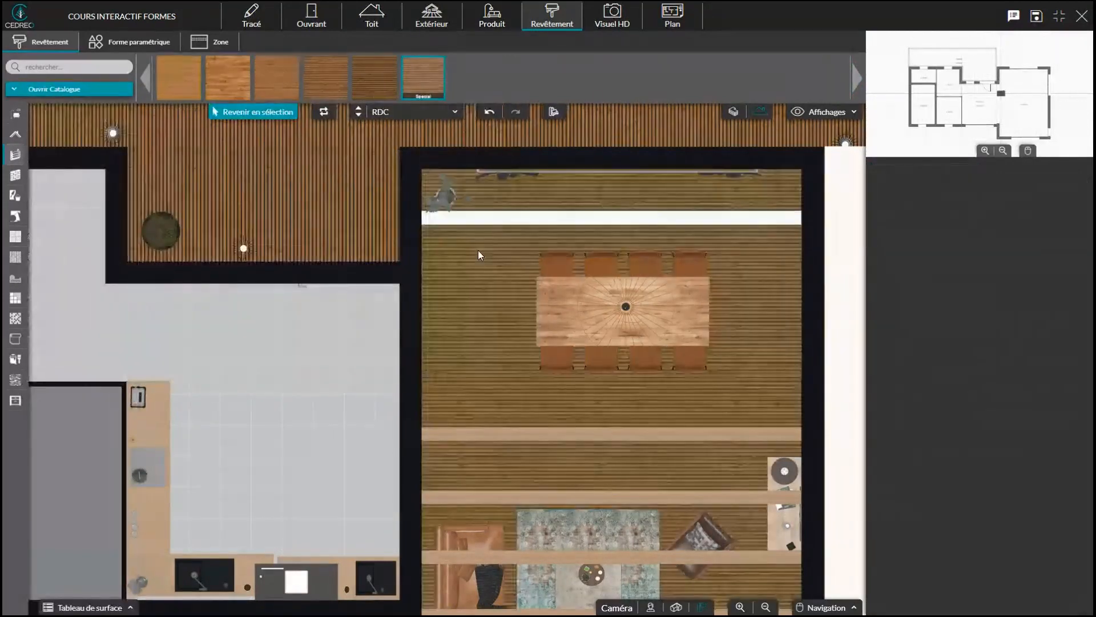
click(507, 216)
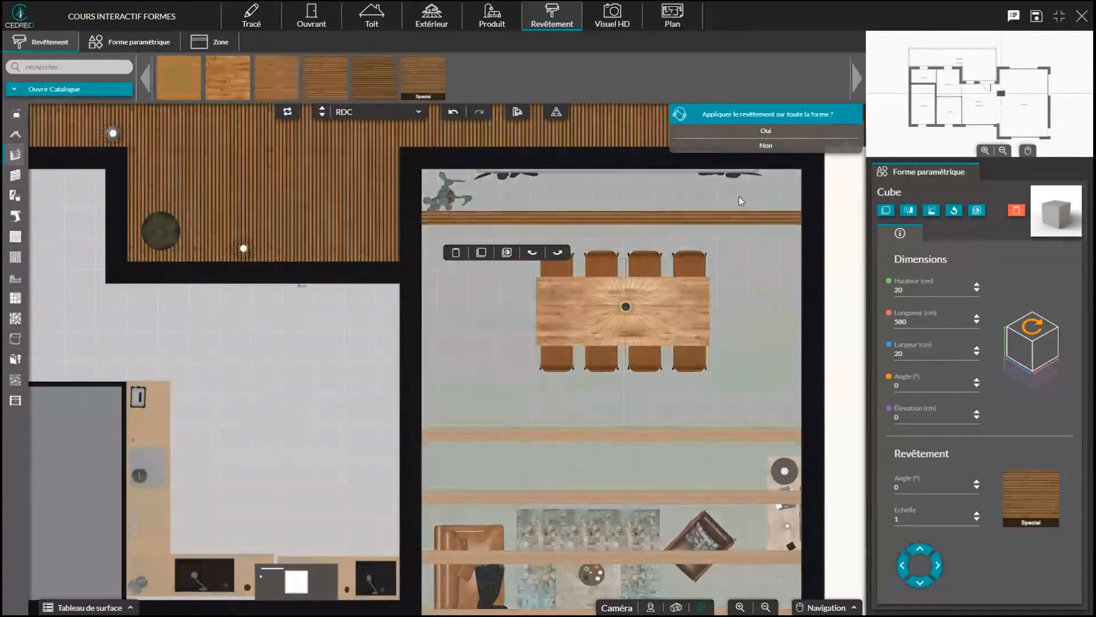
click(766, 132)
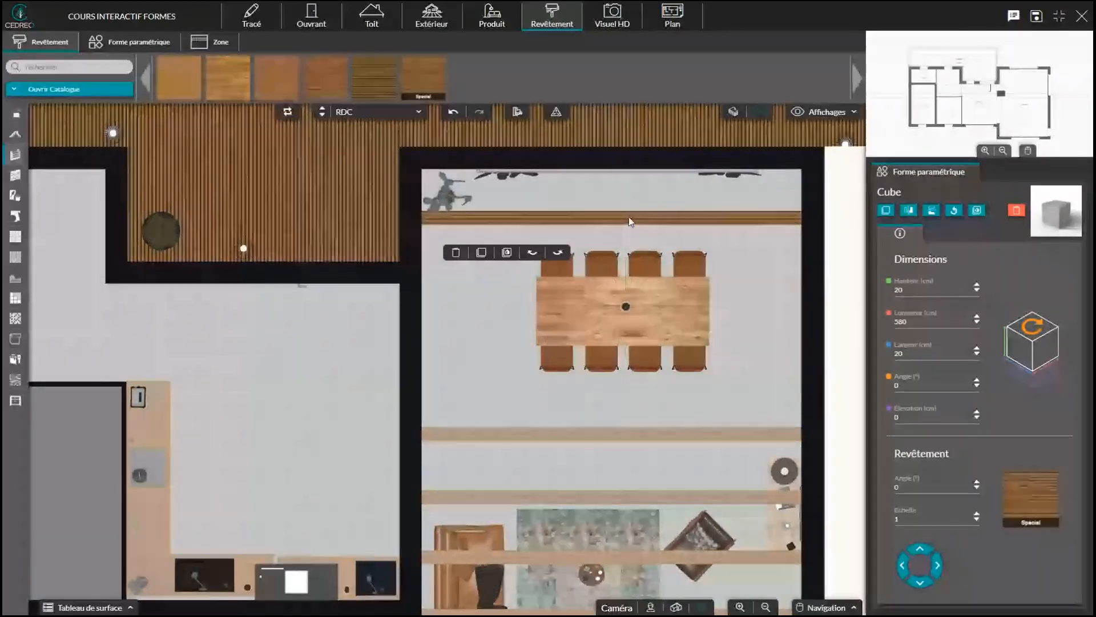
In the 3D view, raise the wood-clad cube to an elevation of 250 cm and then lower it to 233 cm
click(677, 607)
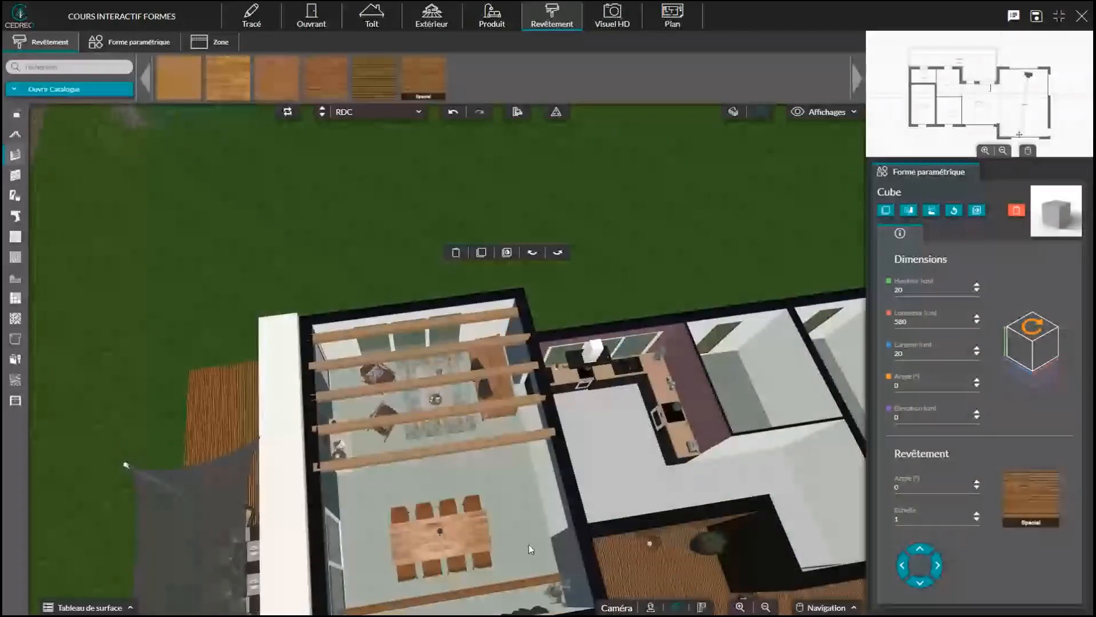
drag(529, 544, 612, 505)
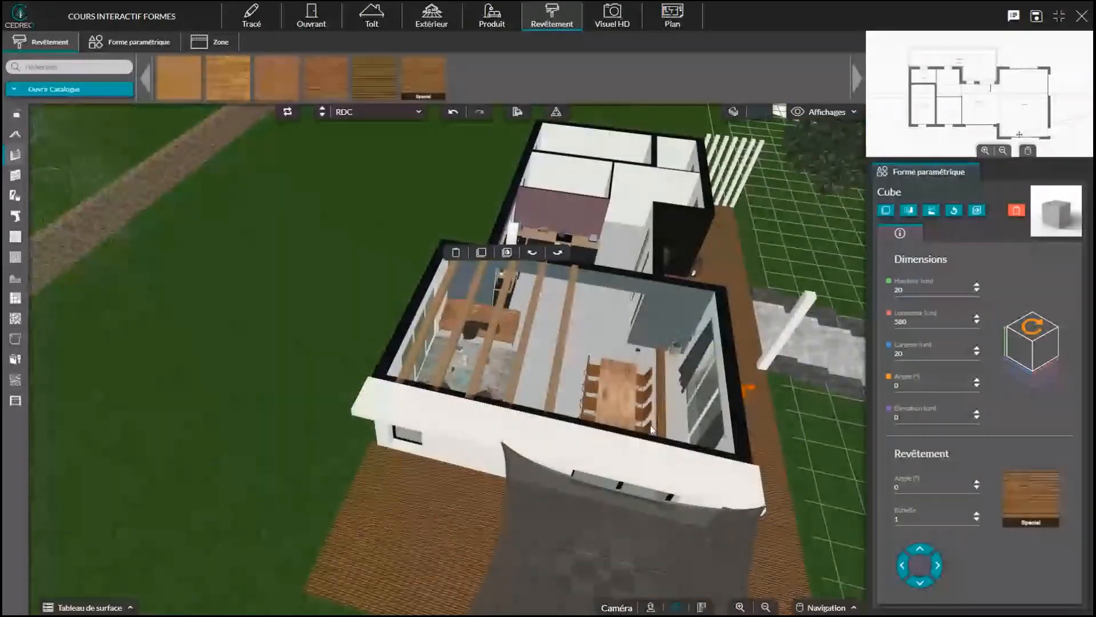
drag(651, 429, 684, 439)
click(954, 416)
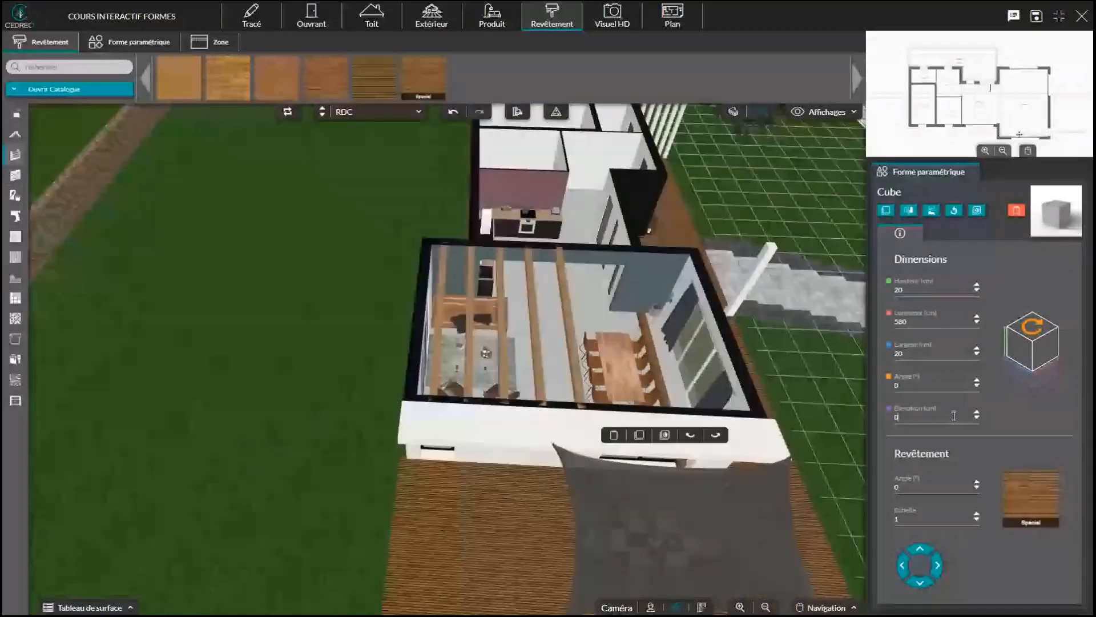
key(BackSpace)
text(25)
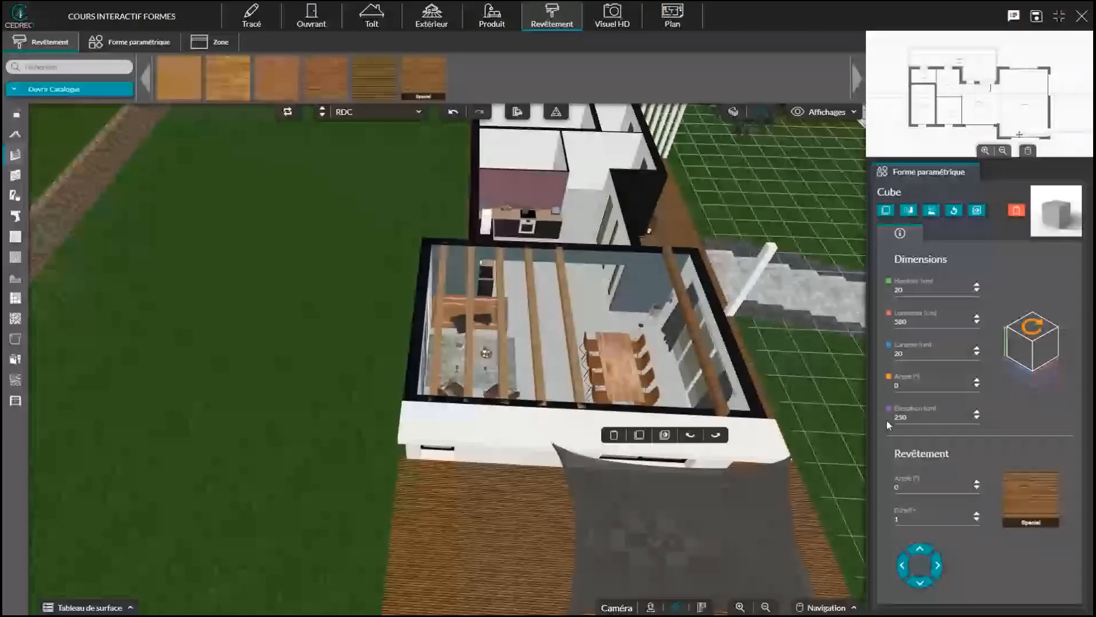
scroll(749, 326, up, 2)
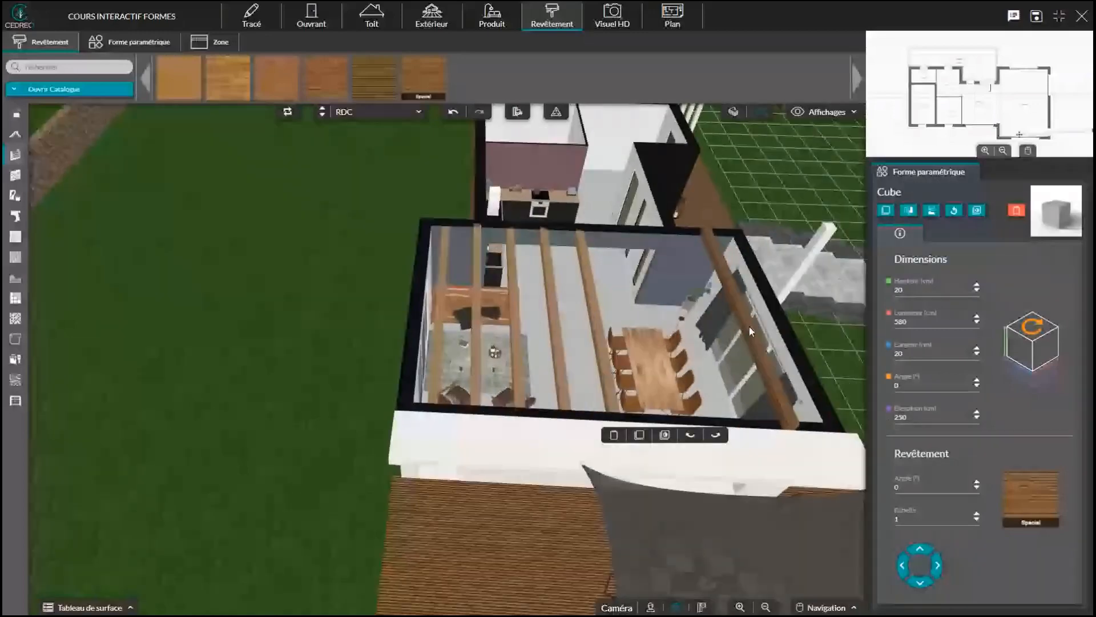
click(977, 418)
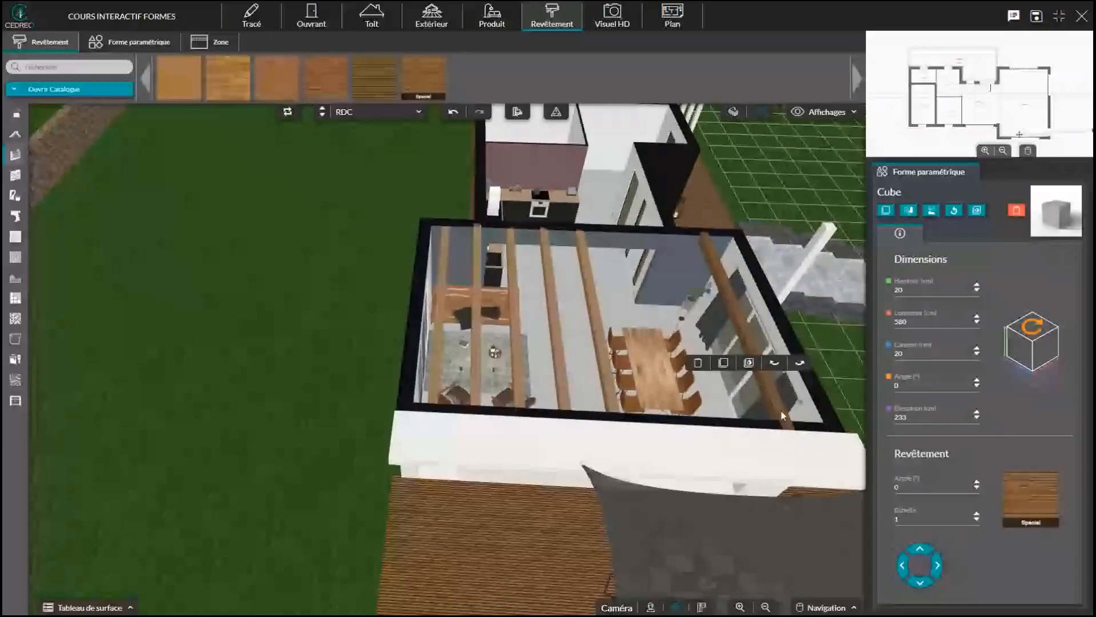
Back in the top view, paste a copy of the wood-clad beam over the nearest dining chairs and align it with the original
click(701, 606)
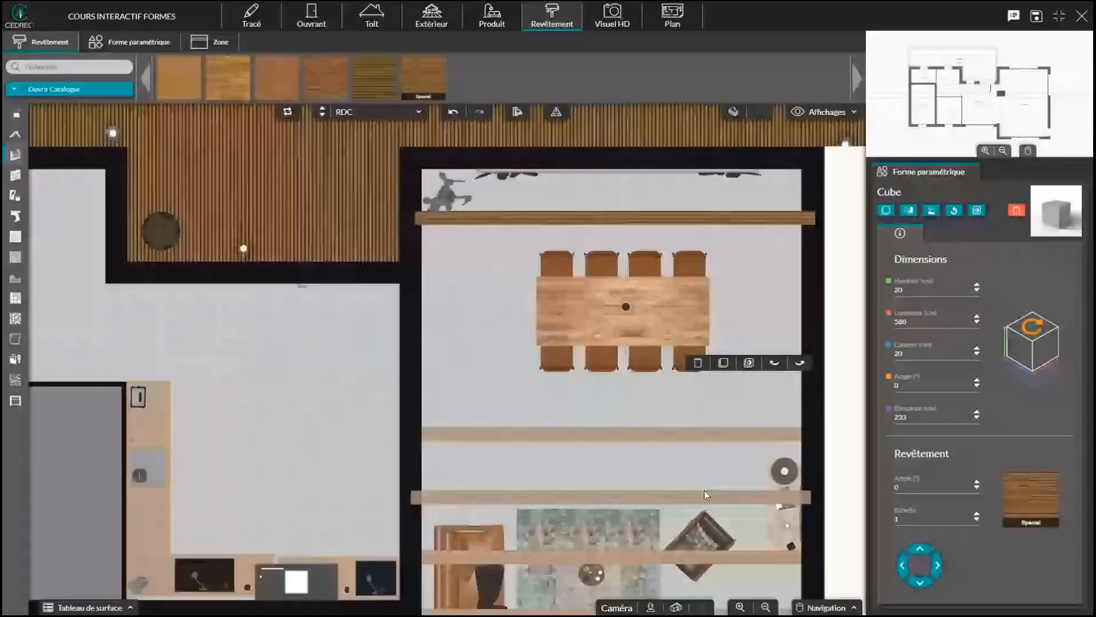
click(620, 215)
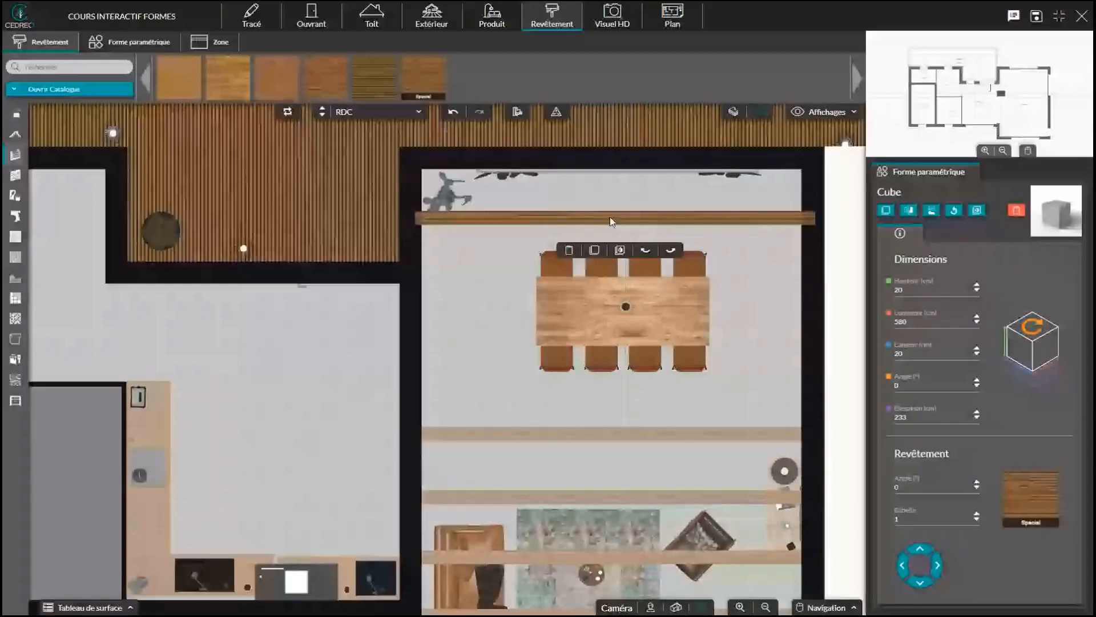
key(ctrl+v)
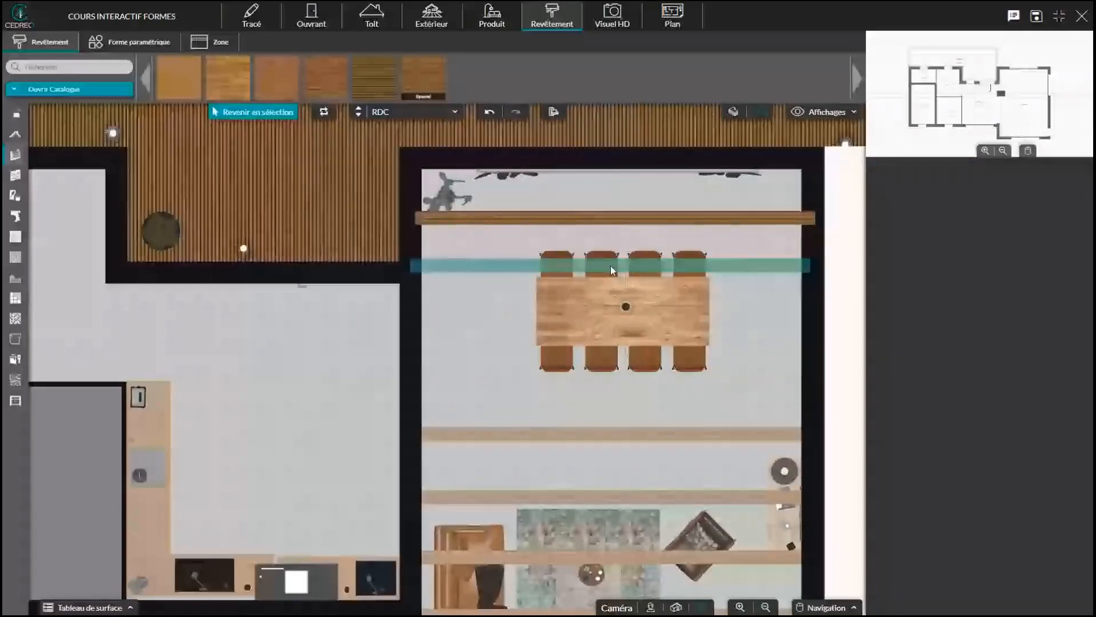
click(611, 266)
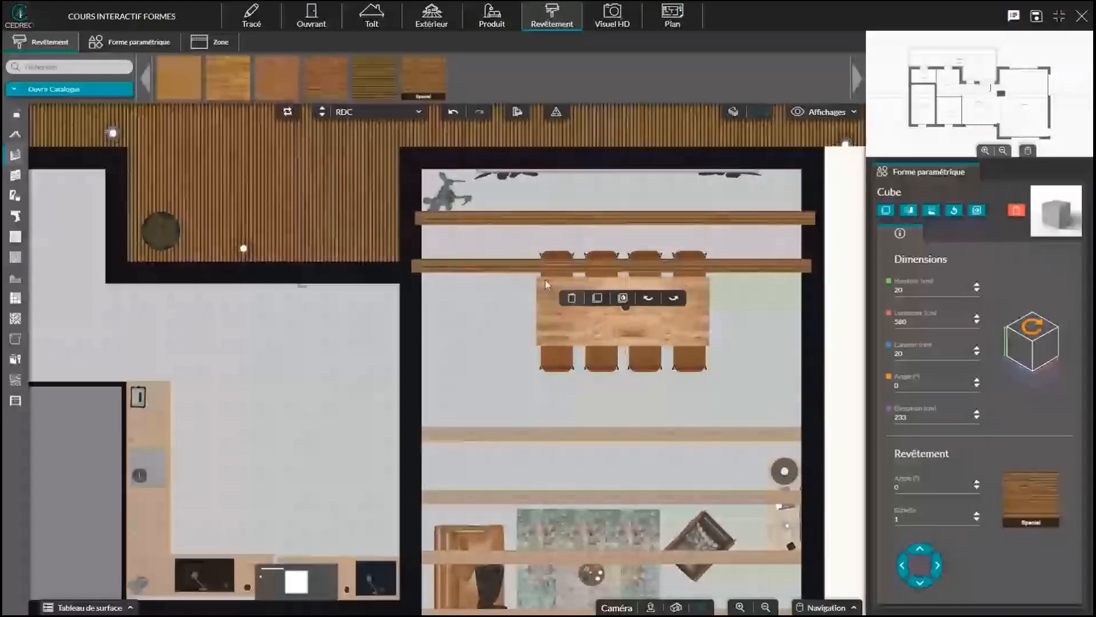
drag(546, 283, 550, 284)
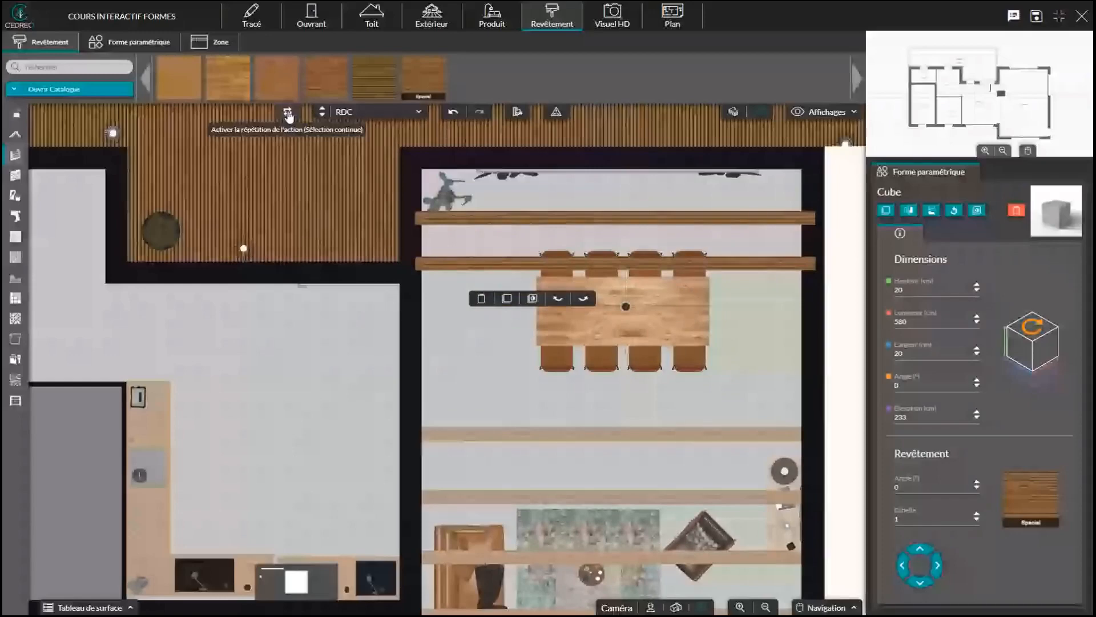
With action repetition enabled, place two more beam copies, one across the dining table and one beyond its far chairs
click(287, 113)
click(506, 298)
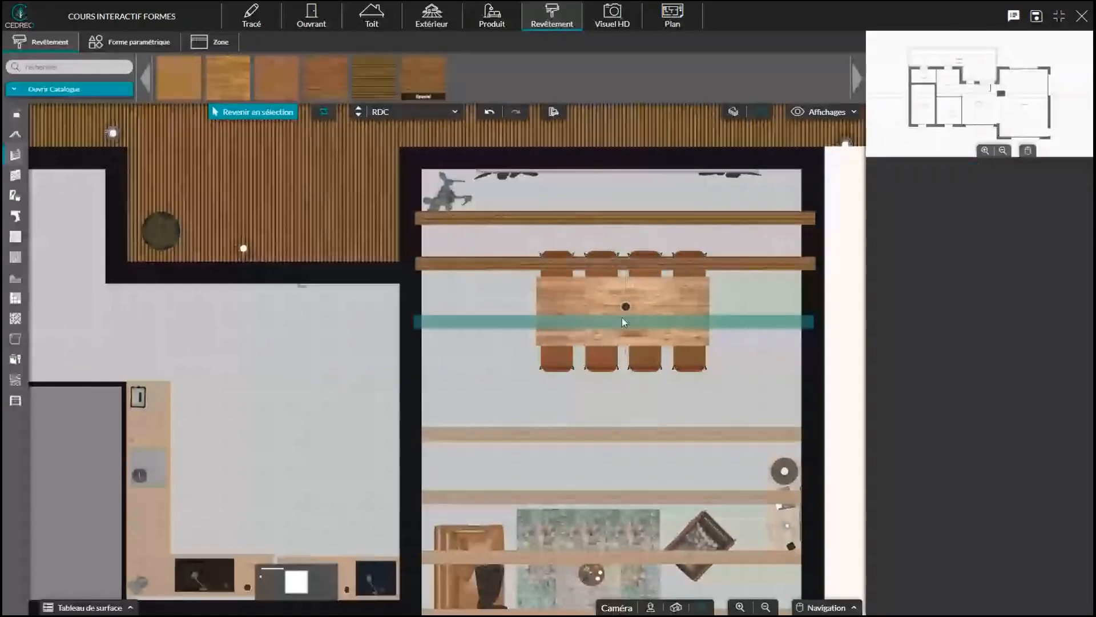
click(622, 318)
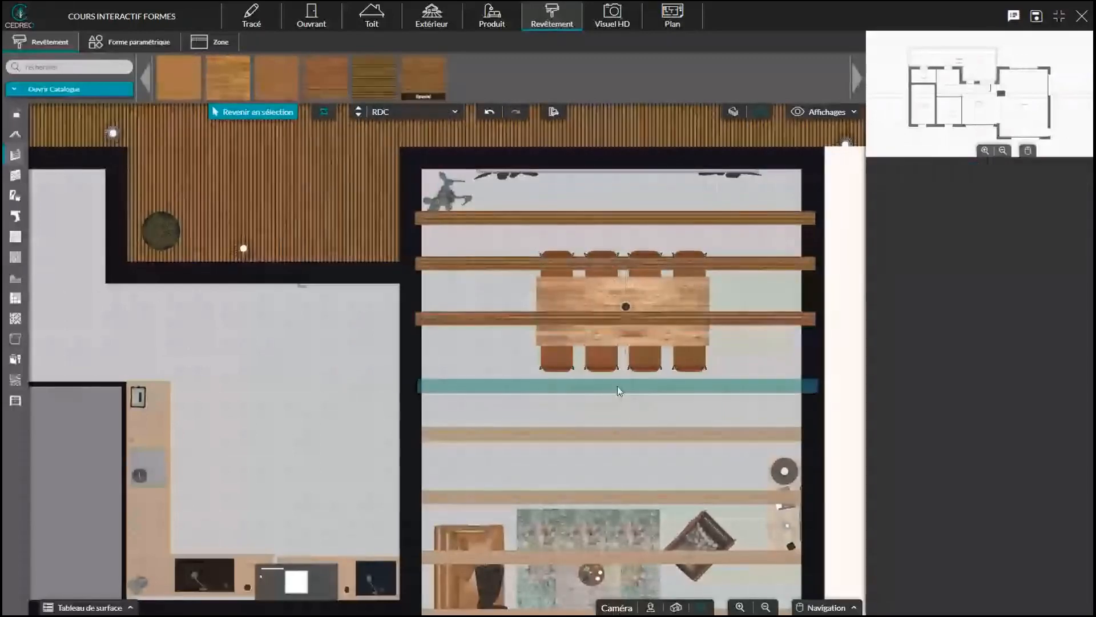
click(616, 386)
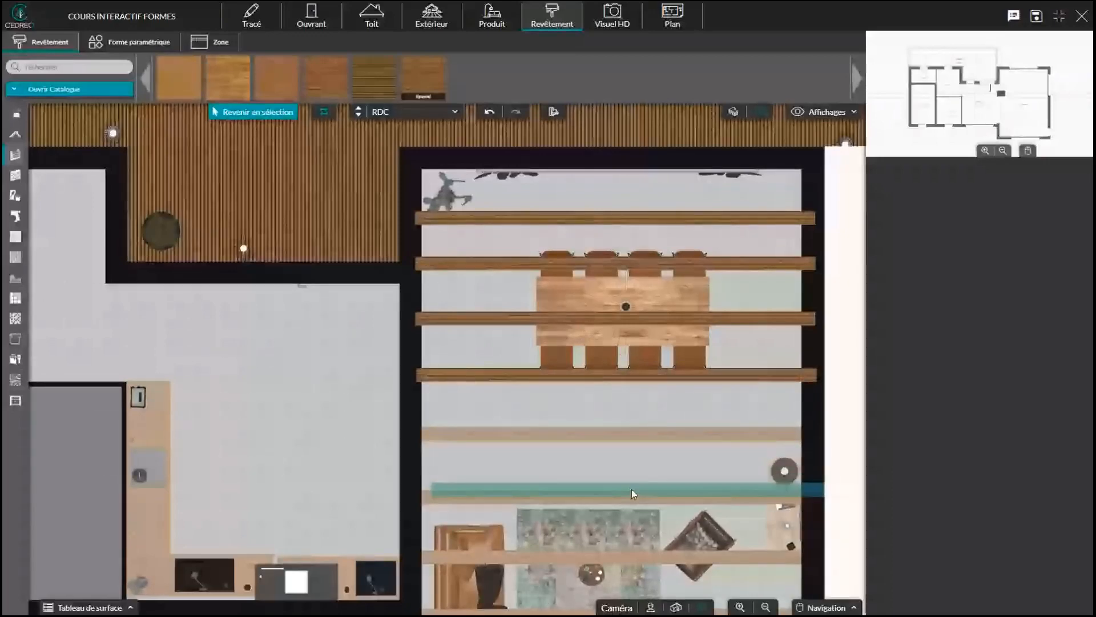
key(Escape)
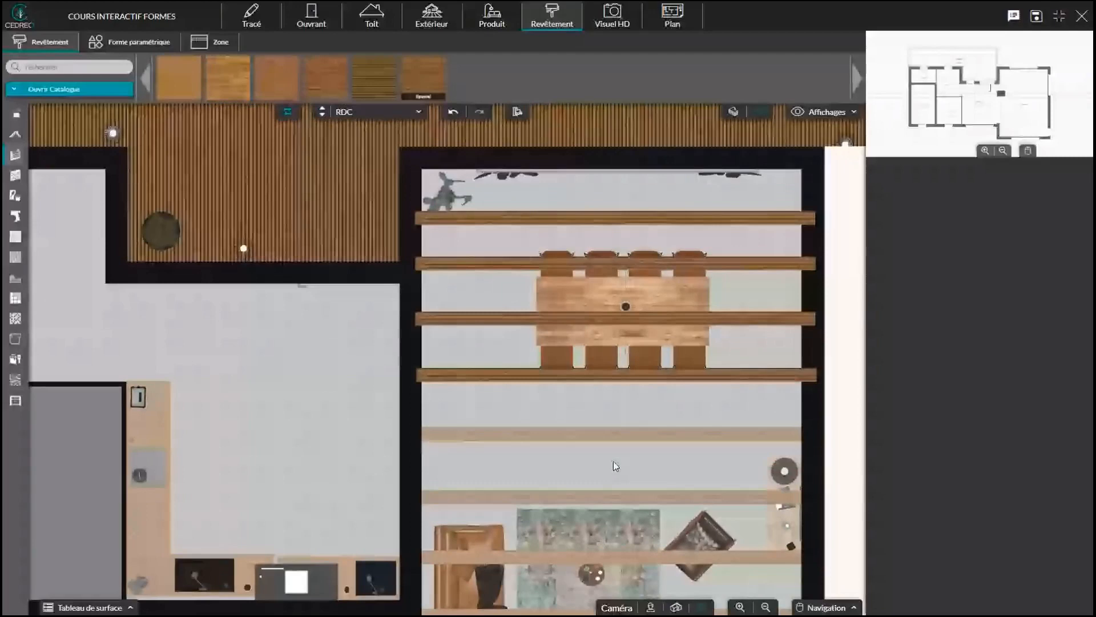
Delete the four dark wood beams around the dining table
click(485, 372)
key(Delete)
click(478, 315)
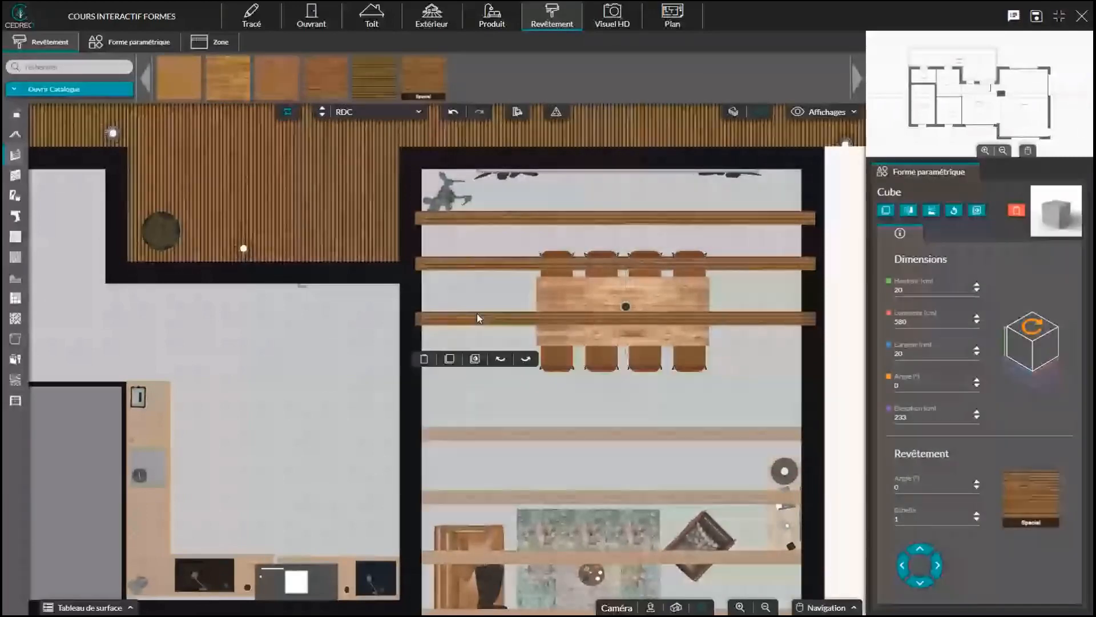
key(Delete)
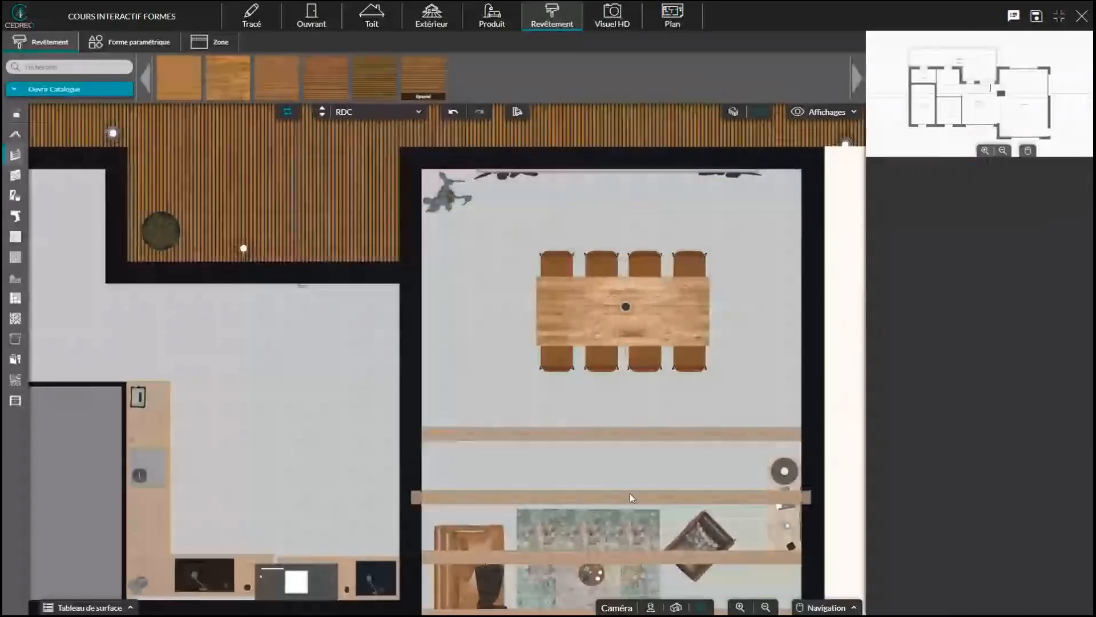
In the 3D view, select the white rectangular column outside by the paved entrance path to inspect its settings
drag(369, 462, 417, 401)
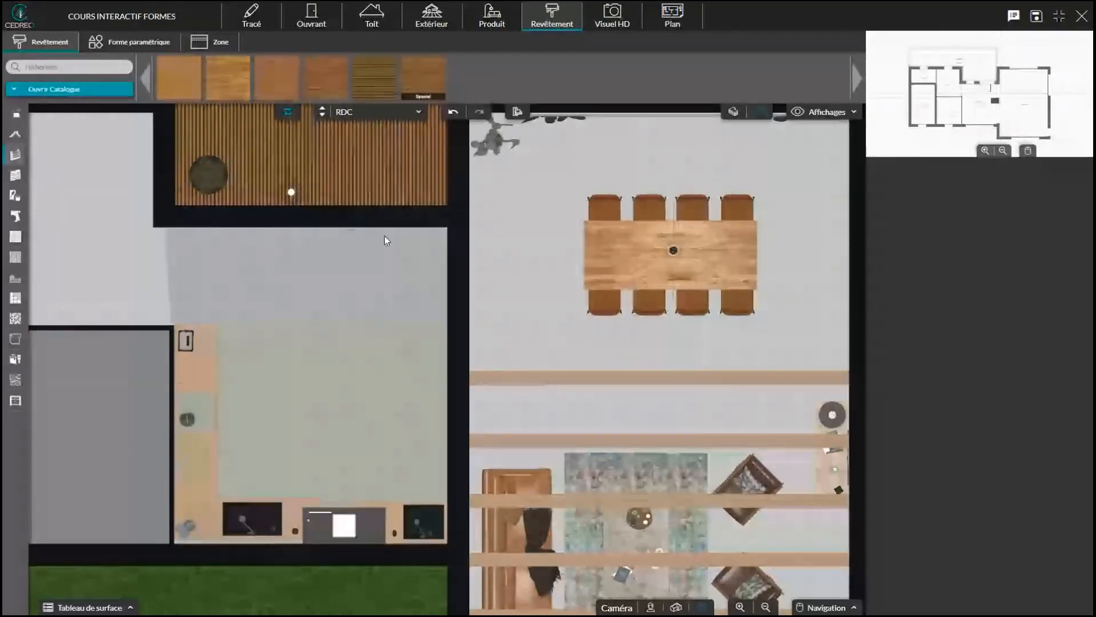
click(677, 607)
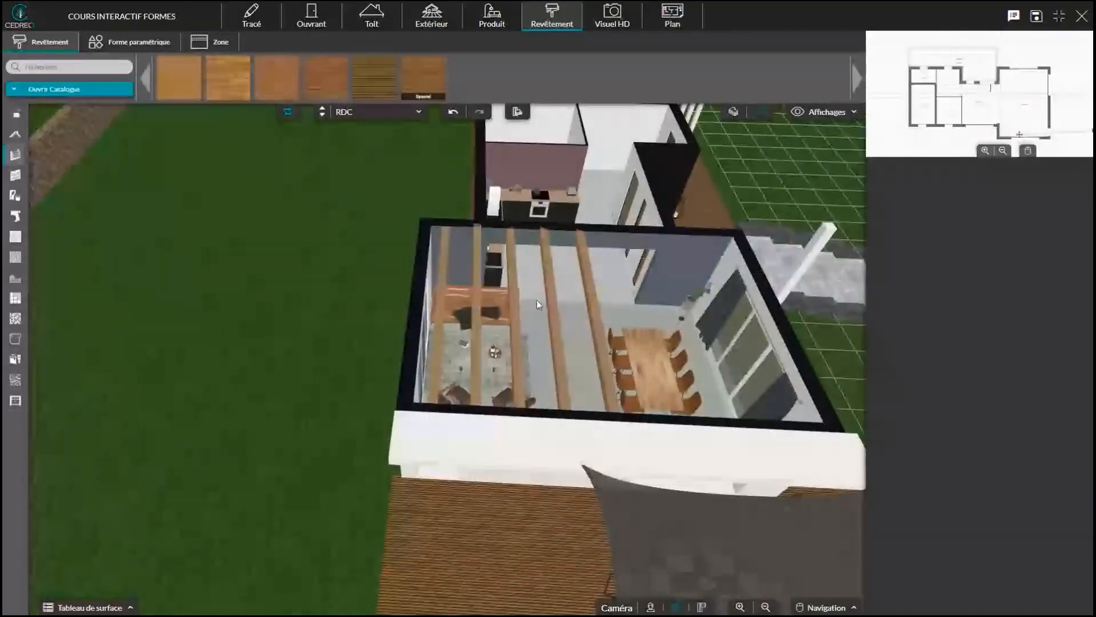
drag(537, 300, 604, 489)
click(598, 500)
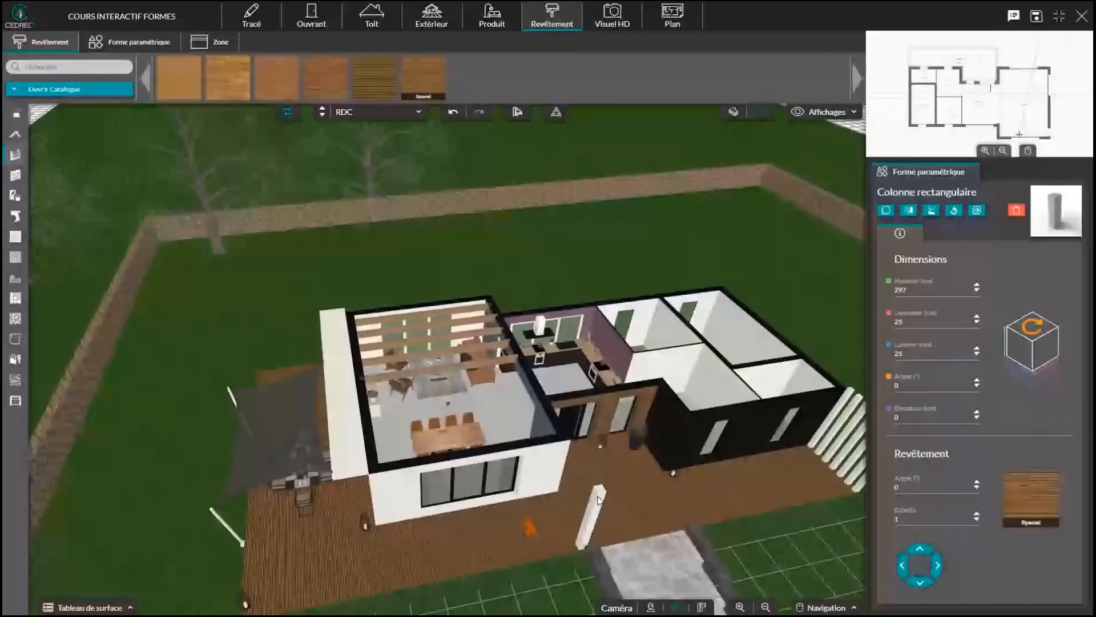
click(598, 500)
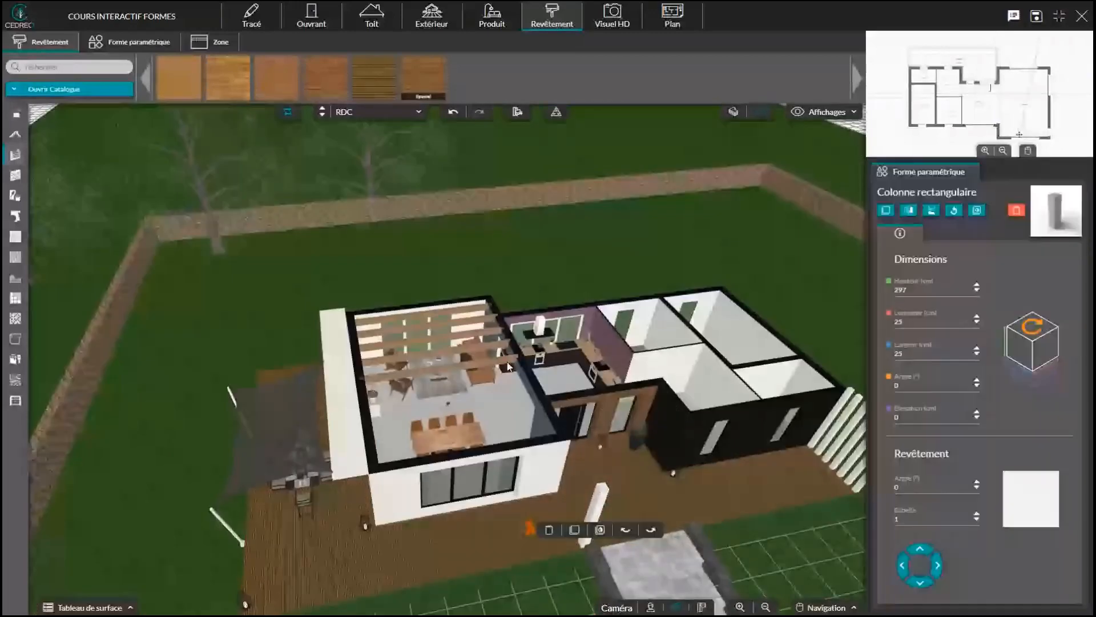
Place a rectangular column on the terrace beside the existing white column, and turn off action repetition
click(131, 42)
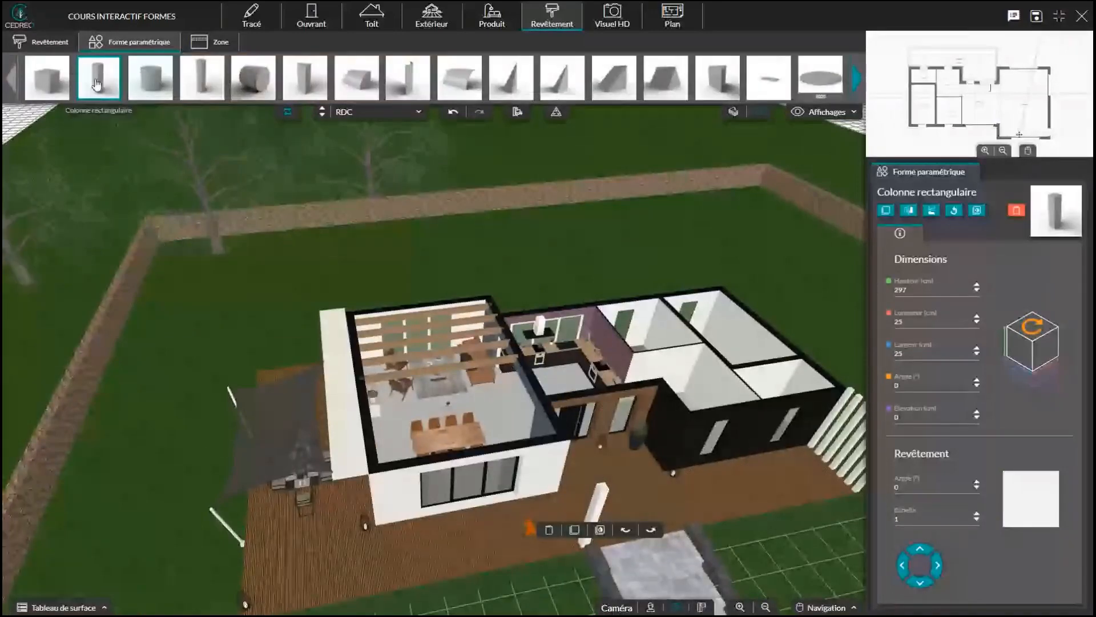
click(97, 83)
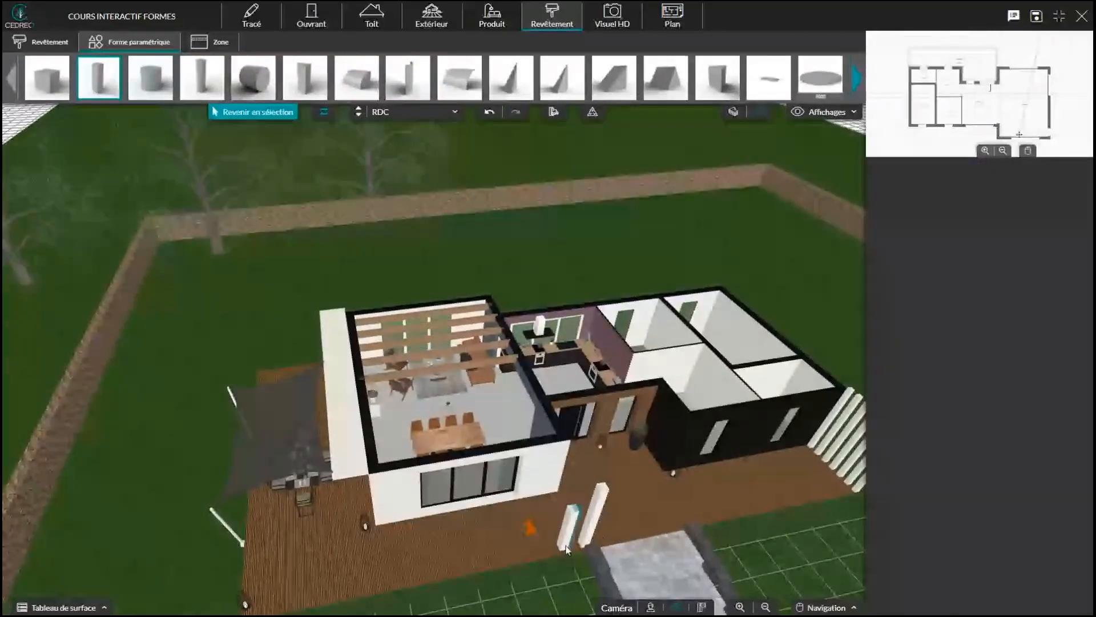
click(567, 549)
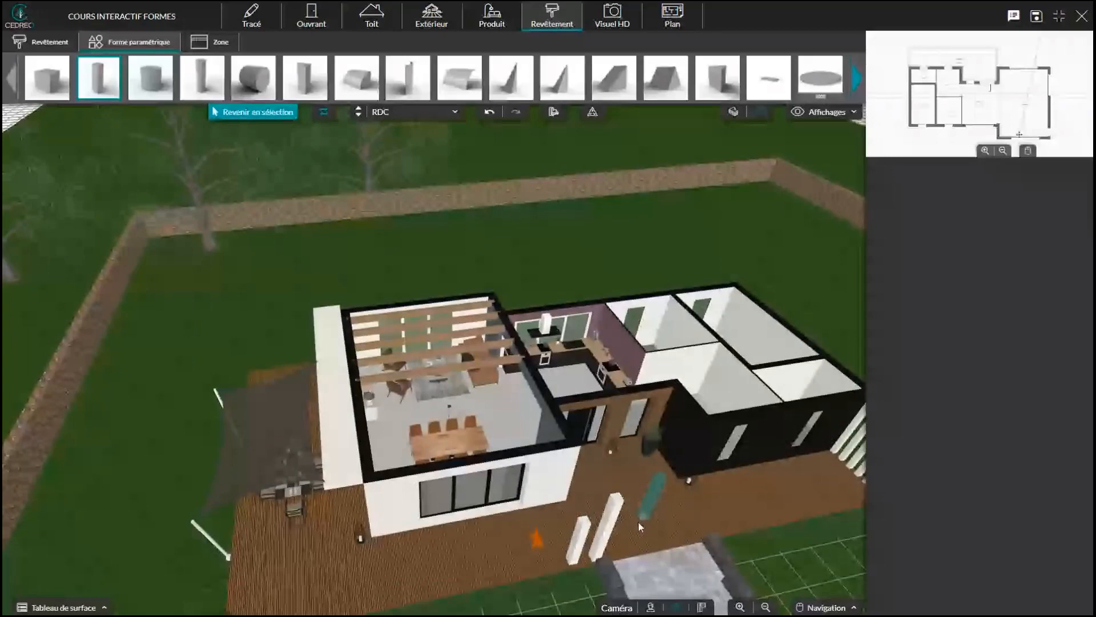
scroll(638, 522, up, 1)
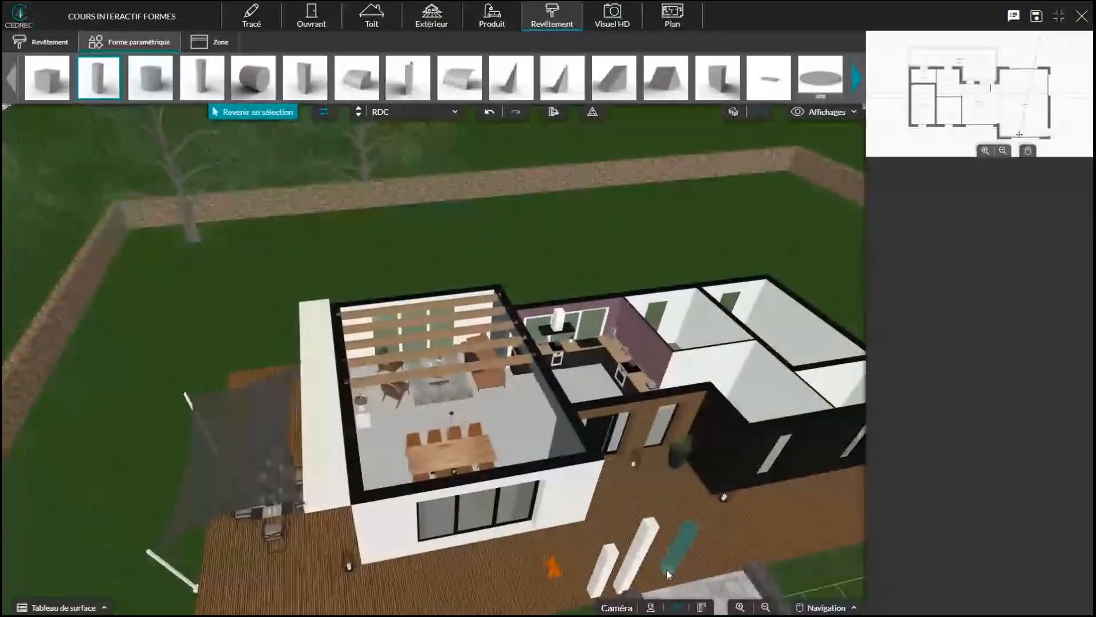
click(284, 113)
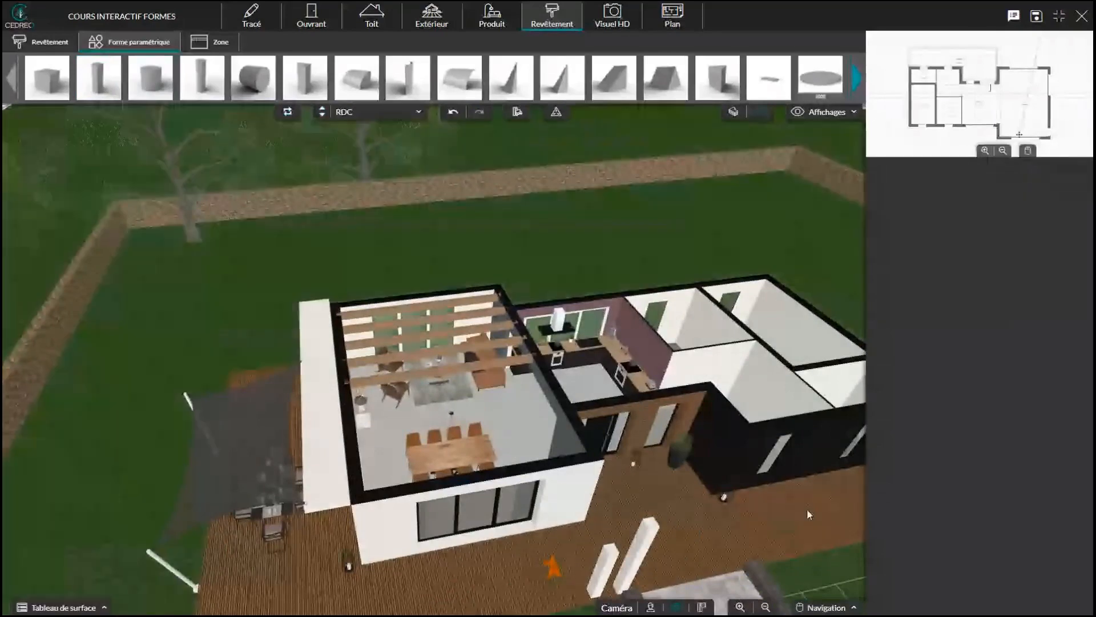
drag(765, 539, 764, 535)
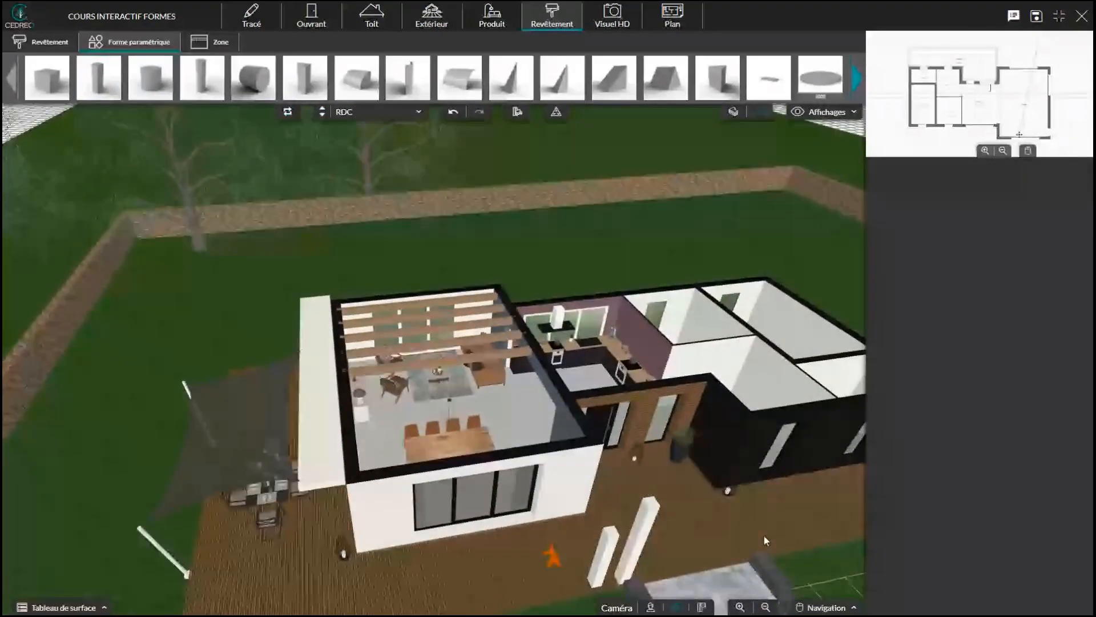
Shift the newly placed rectangular column slightly toward the taller white column beside the entrance path
click(601, 517)
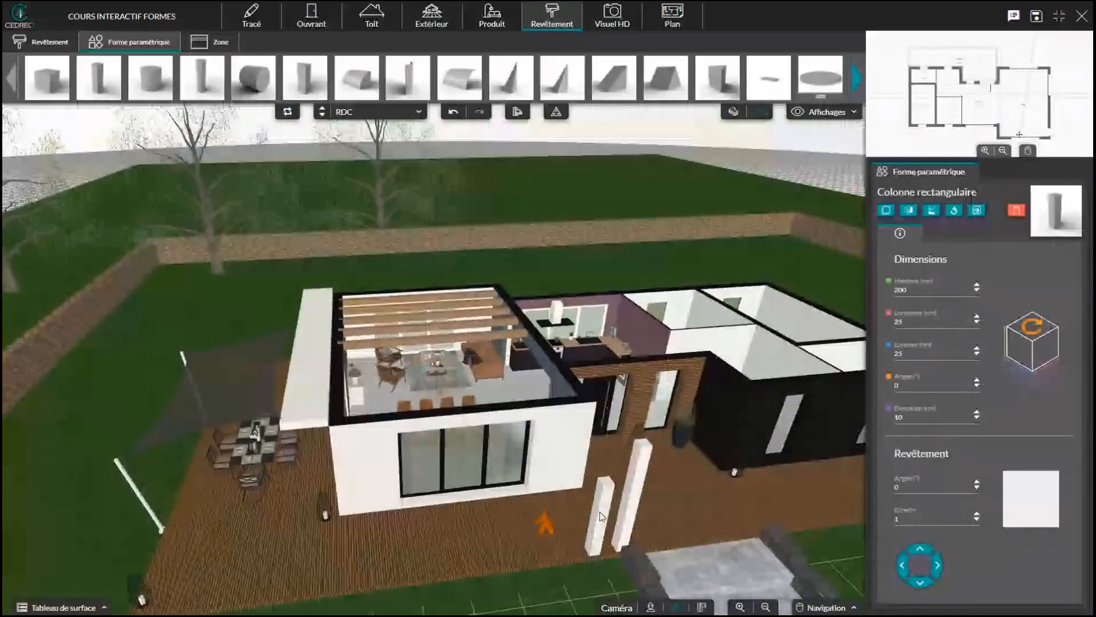
drag(597, 517, 607, 516)
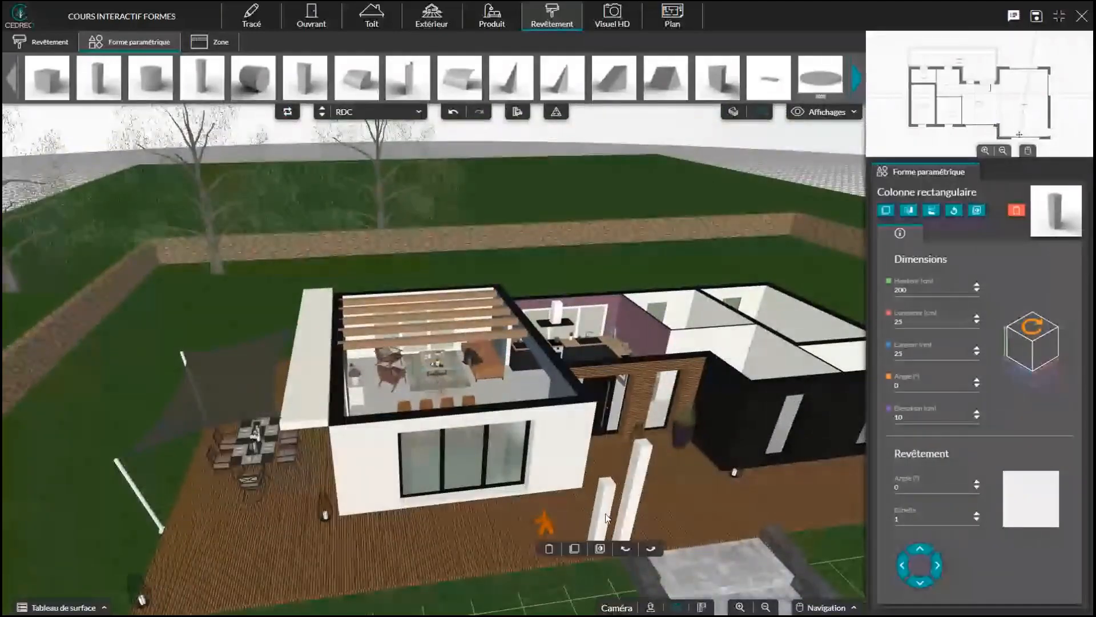
click(517, 113)
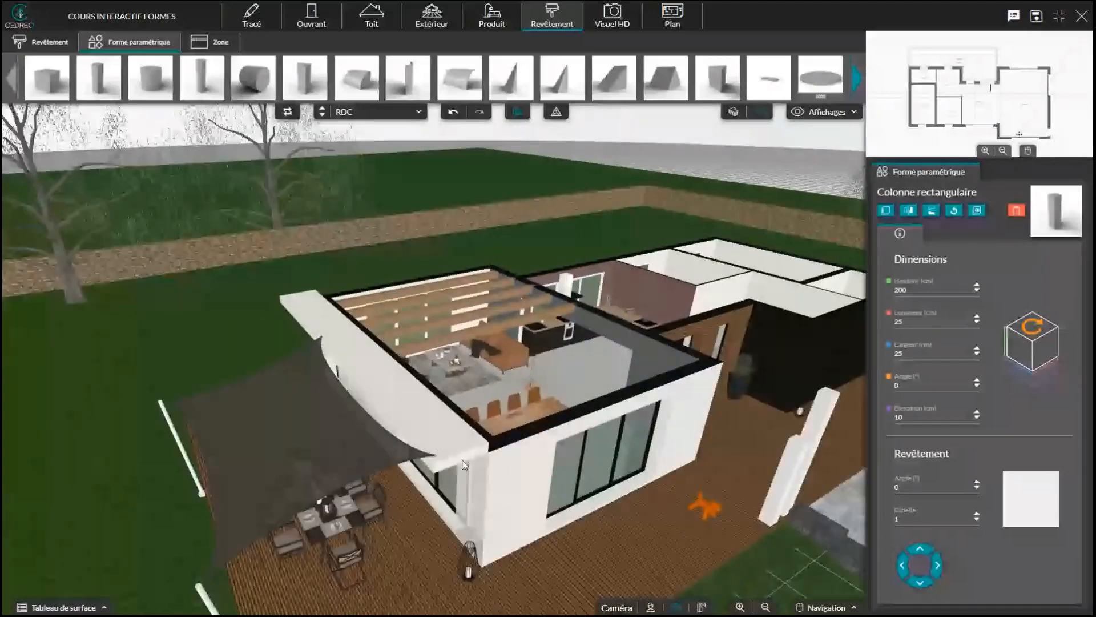
Show the complete house with its upper floor and examine the white columns by the entrance and at the far corner
right_drag(462, 465, 433, 439)
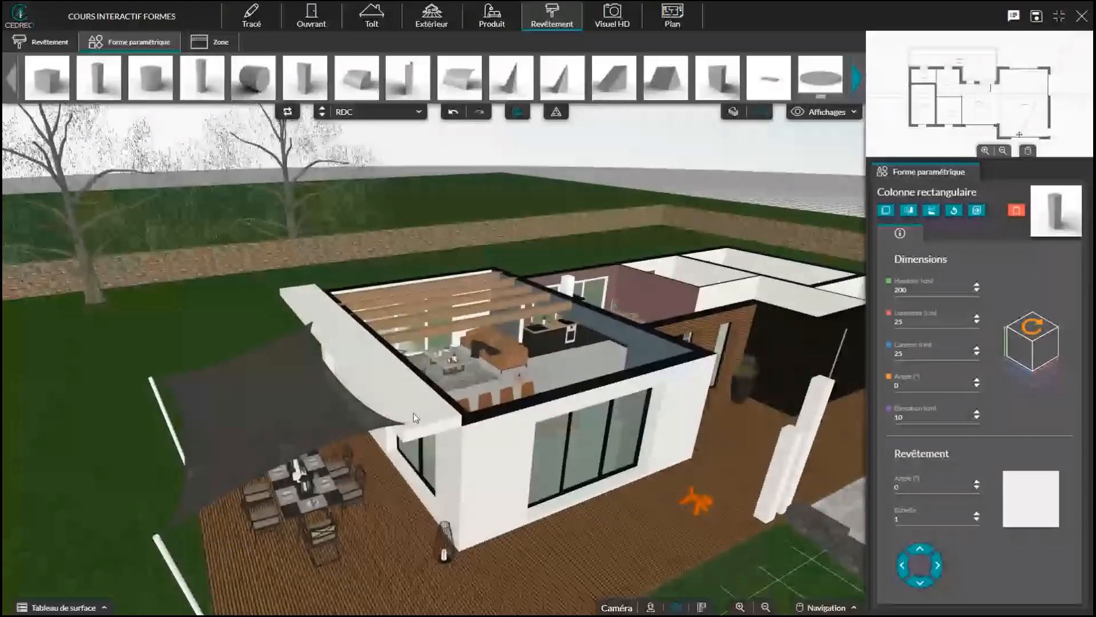
click(734, 112)
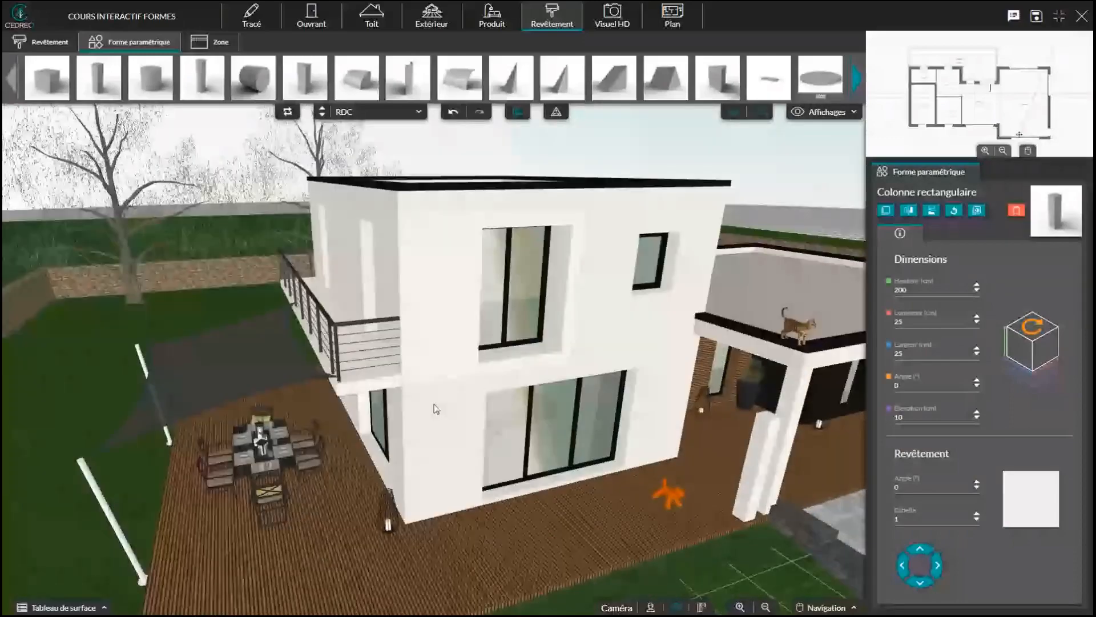
drag(436, 409, 543, 379)
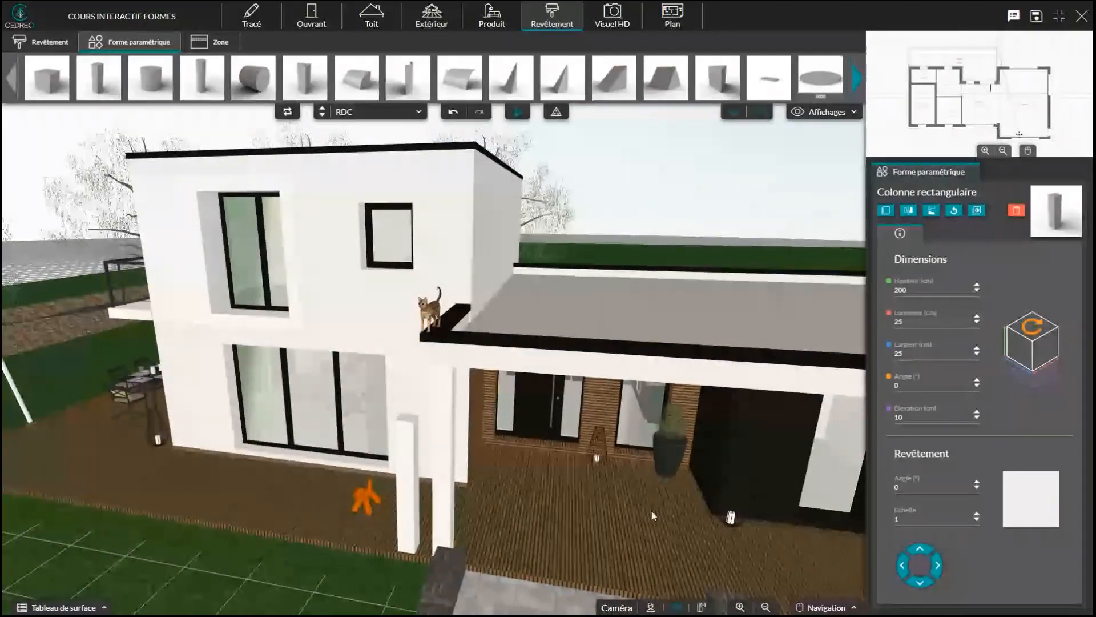
scroll(651, 509, down, 3)
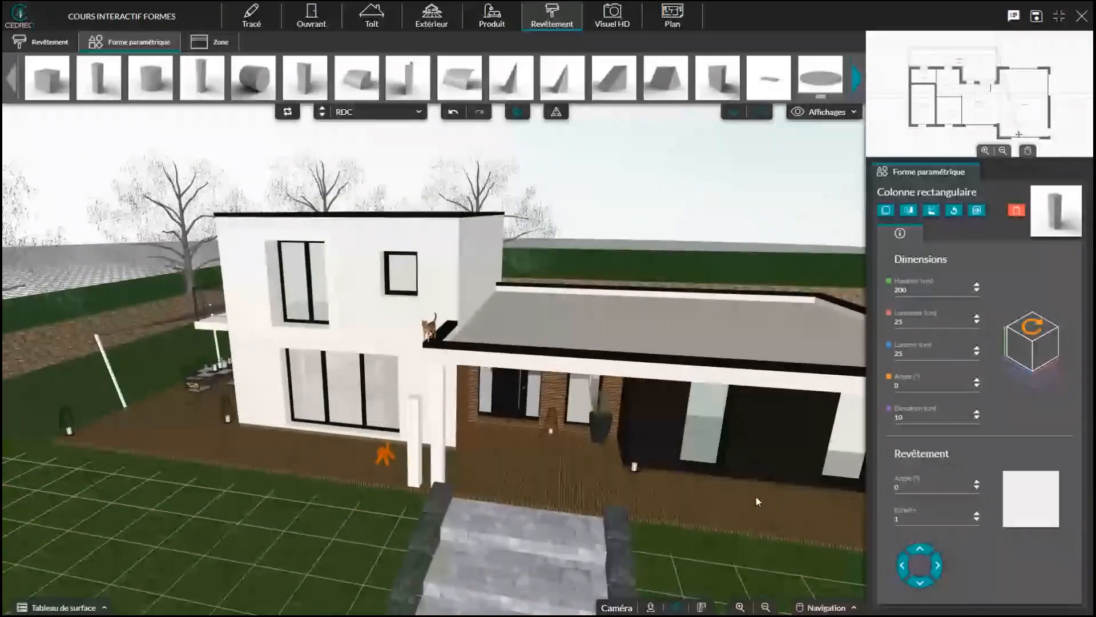
mouse_move(756, 500)
mouse_down()
mouse_move(556, 459)
mouse_move(429, 452)
mouse_up()
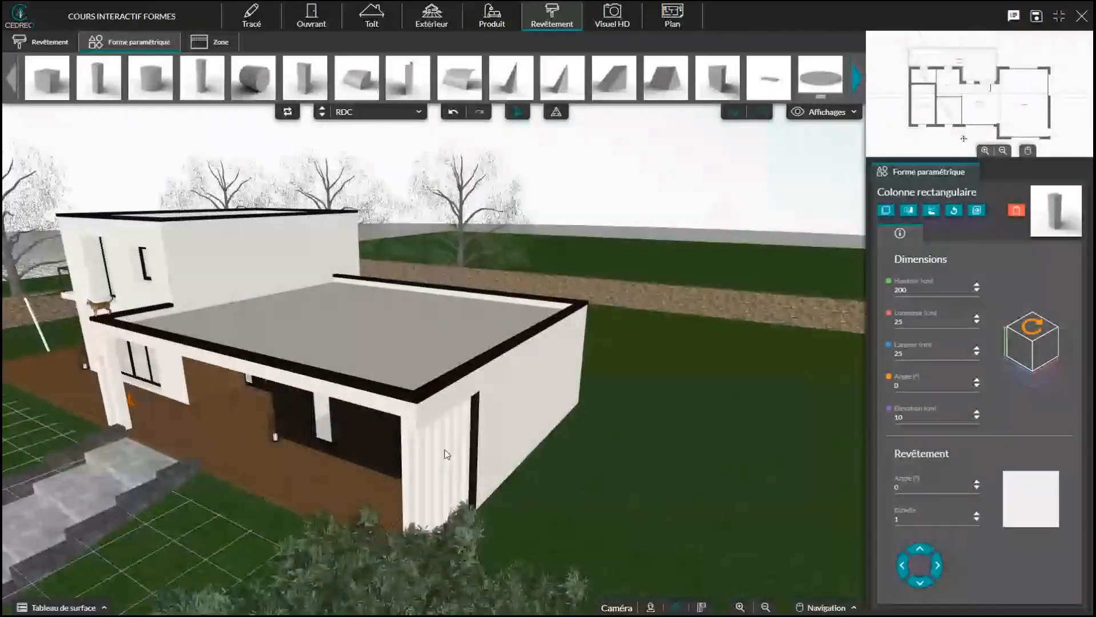
Hide the upper levels and examine from above the row of square columns closing the far end of the terrace
click(701, 607)
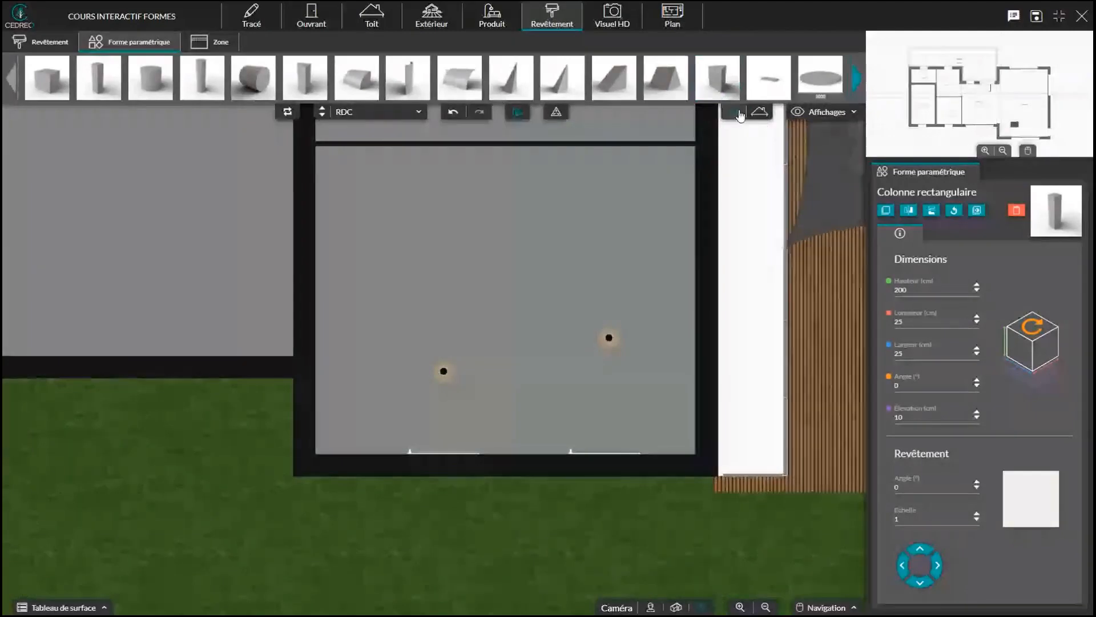
right_drag(744, 260, 506, 249)
right_drag(516, 309, 457, 426)
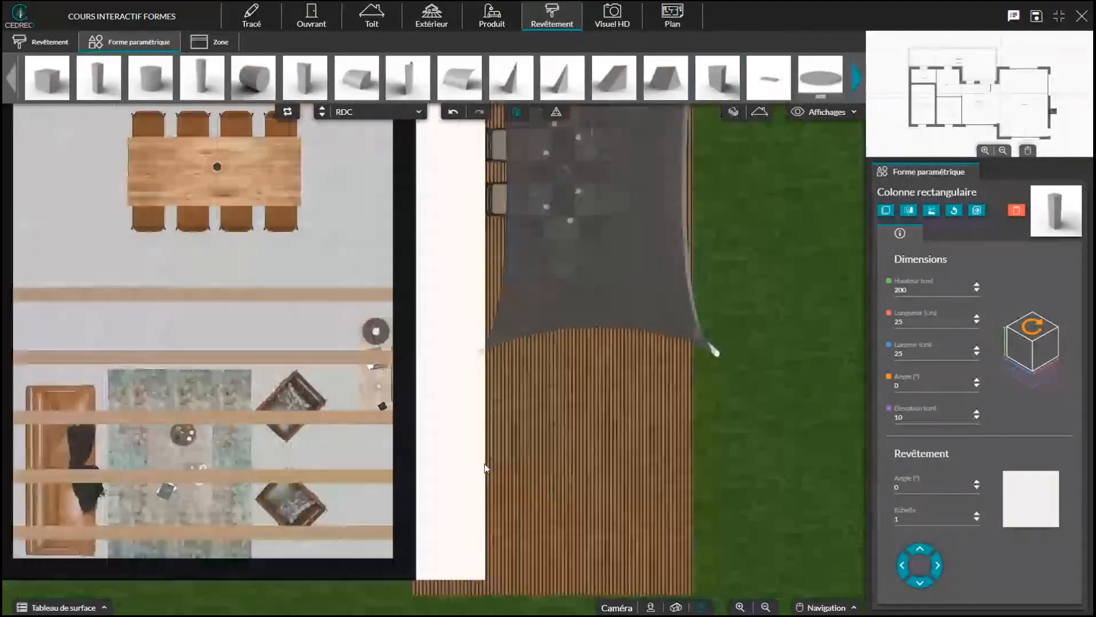
right_drag(593, 245, 592, 573)
right_drag(262, 284, 410, 286)
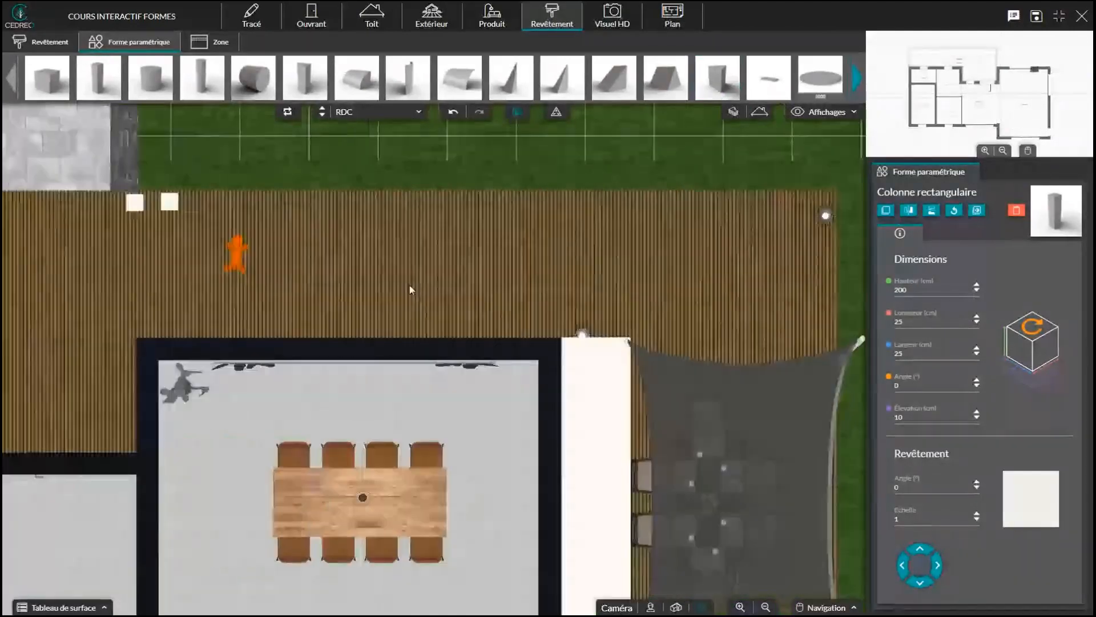
right_drag(171, 301, 497, 300)
right_drag(405, 301, 677, 302)
right_drag(250, 308, 333, 314)
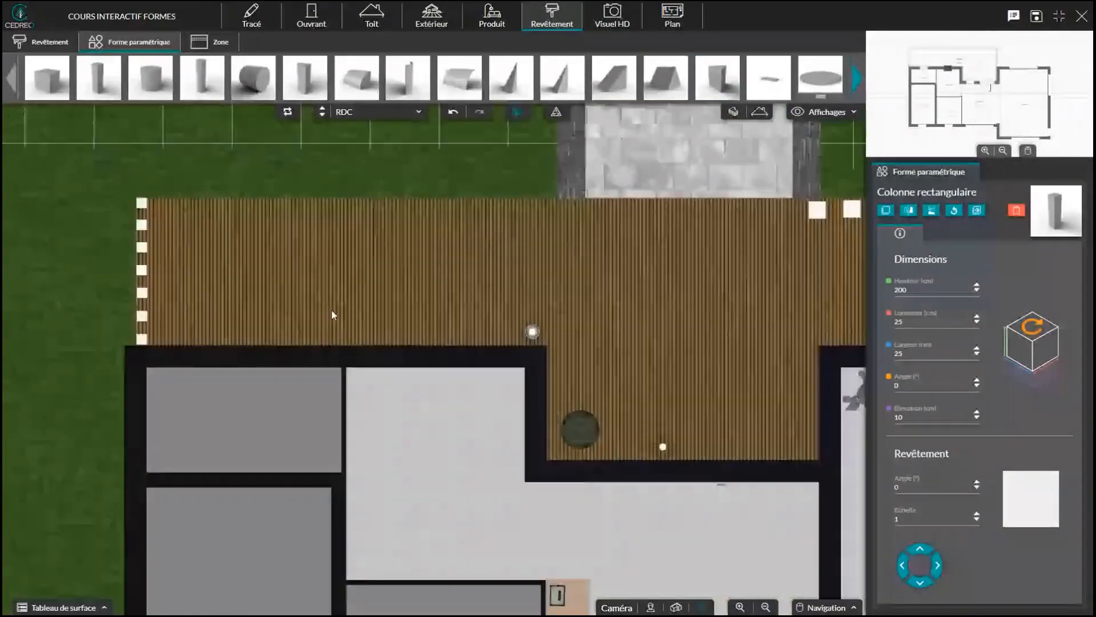
right_drag(144, 207, 237, 215)
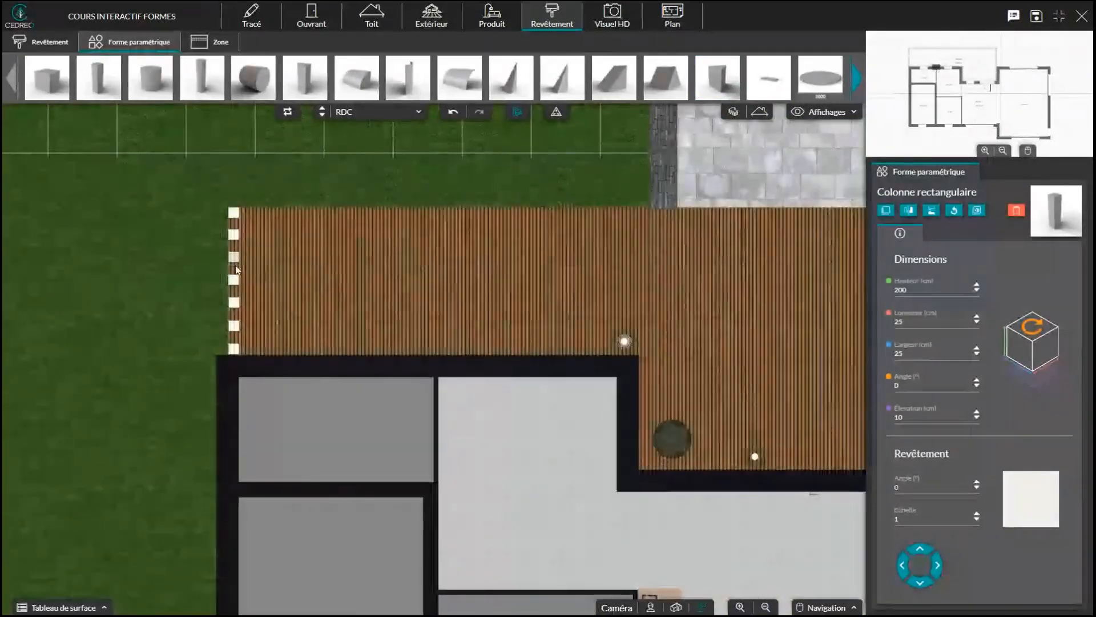
scroll(299, 288, up, 1)
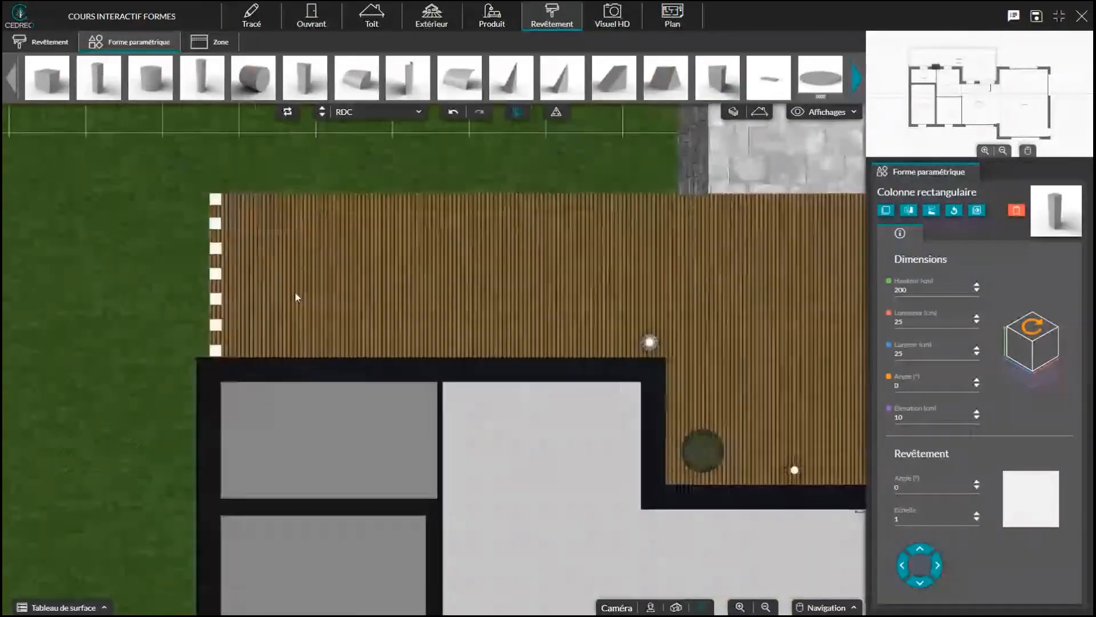
right_drag(248, 318, 272, 347)
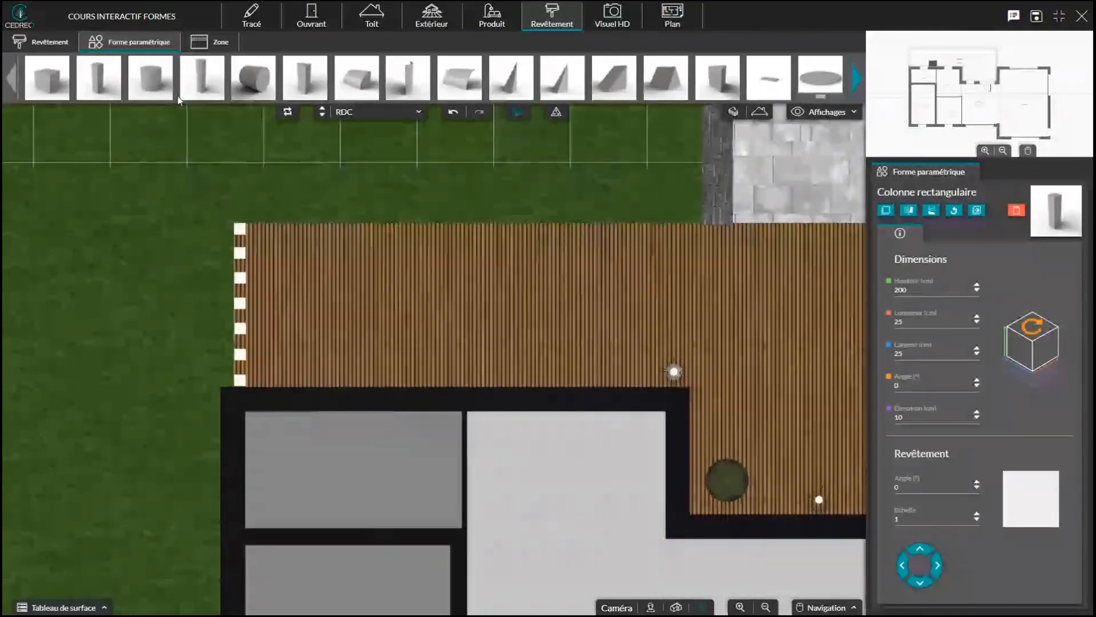
Back in the 3D view, select several stone steps of the entrance path in turn to inspect their cube dimensions and elevations
click(678, 606)
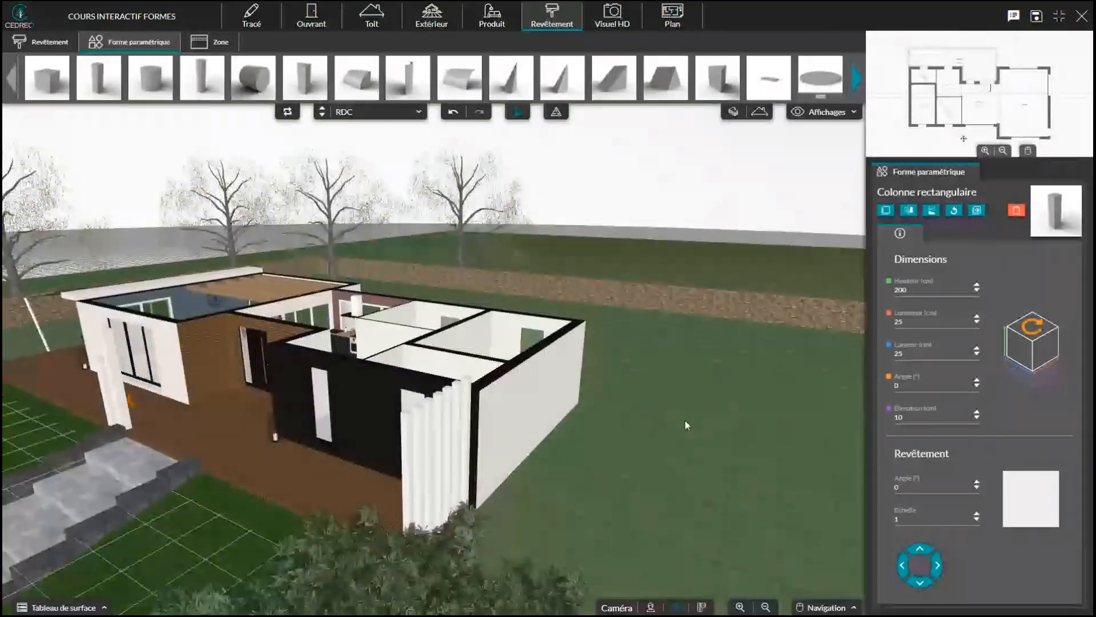
drag(686, 422, 559, 485)
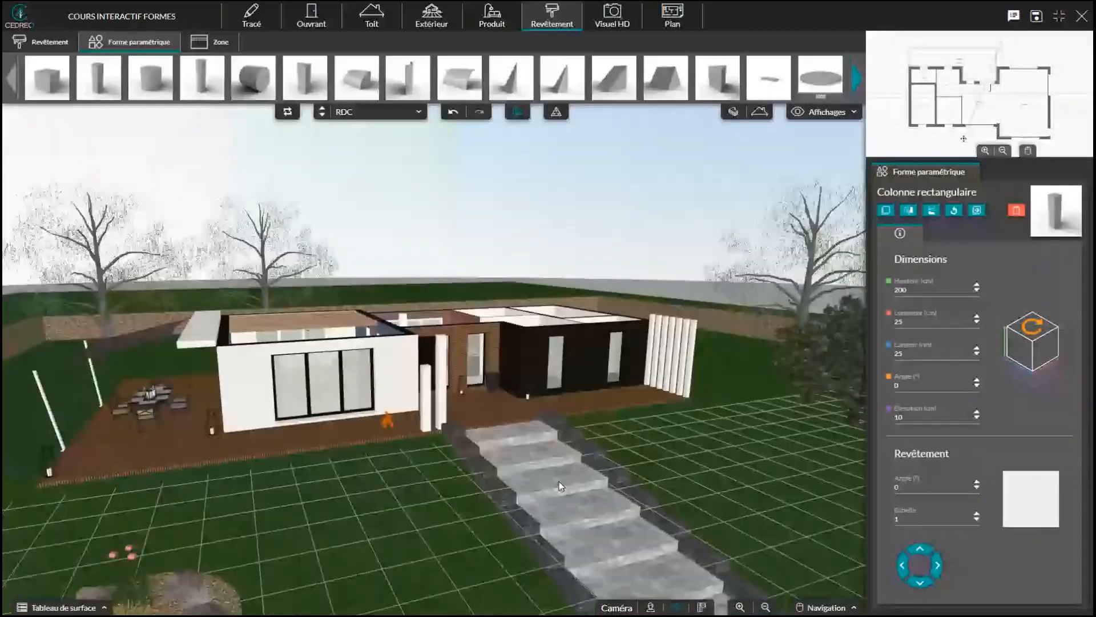
scroll(560, 481, down, 3)
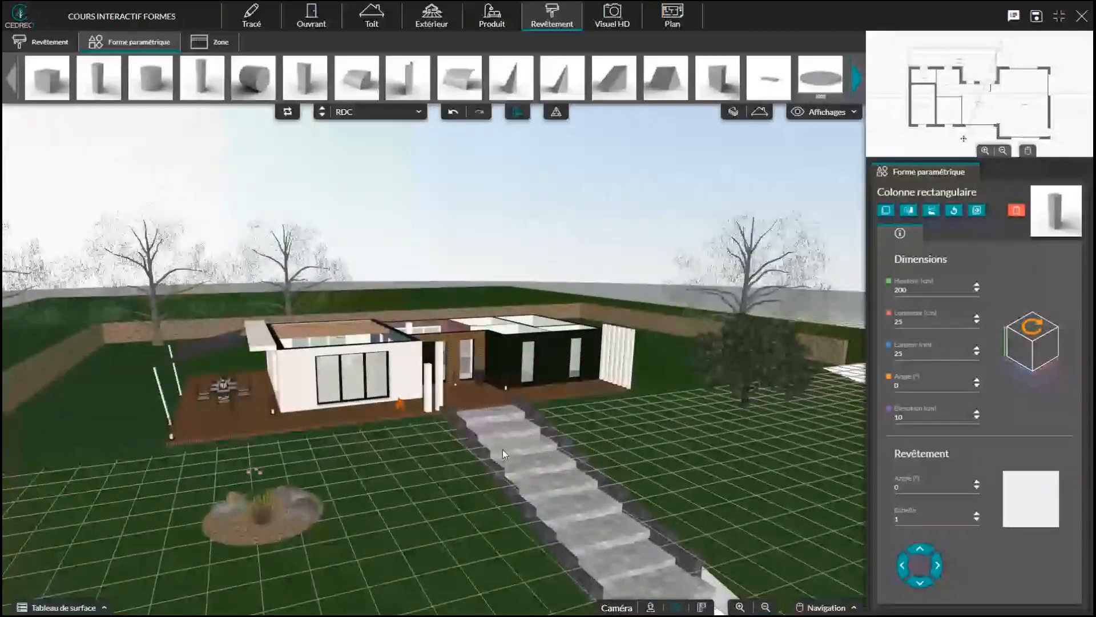
click(588, 539)
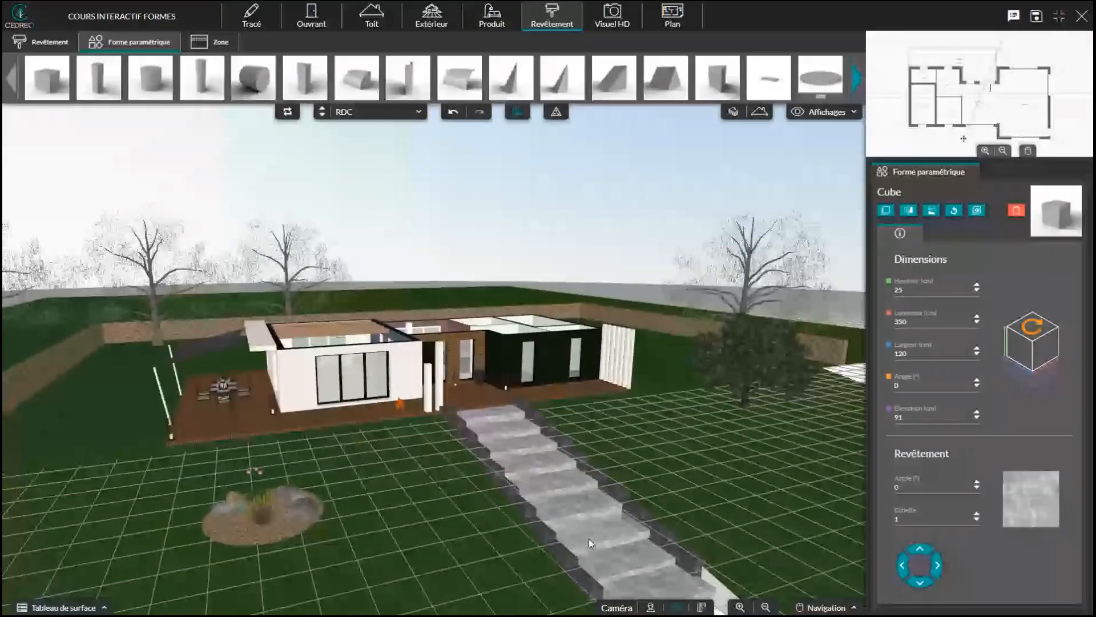
scroll(588, 539, up, 2)
click(589, 539)
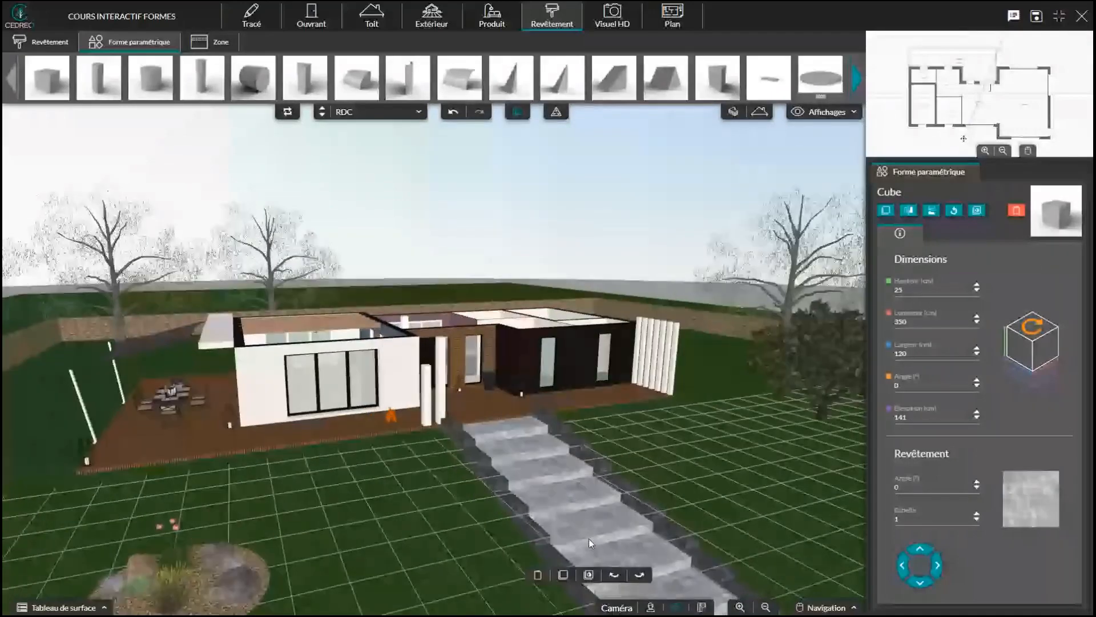
click(597, 474)
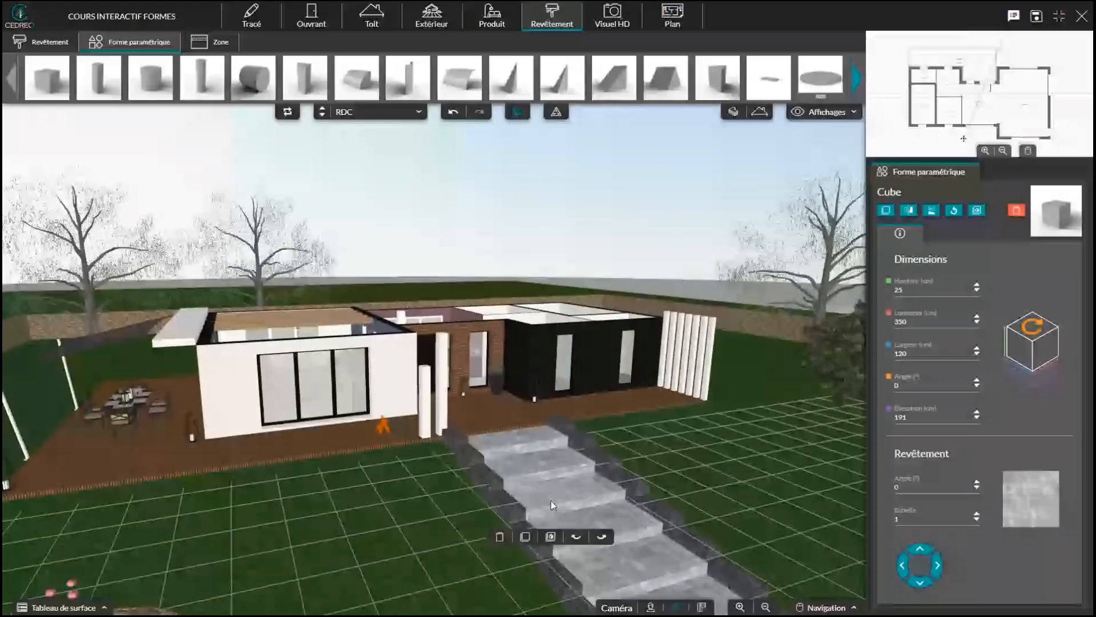
click(499, 443)
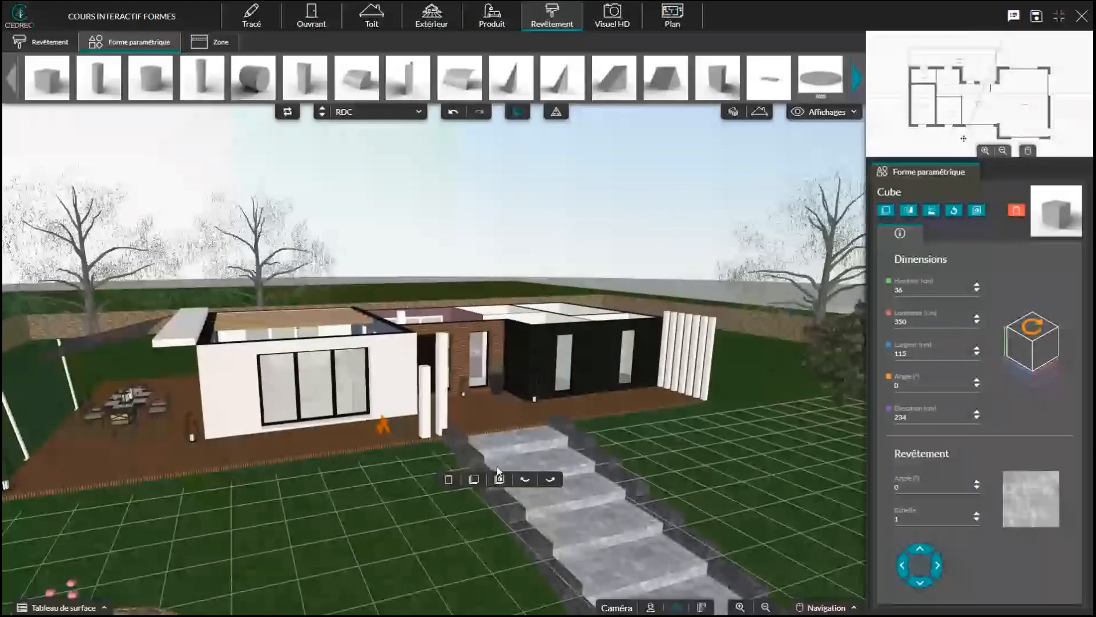
click(519, 459)
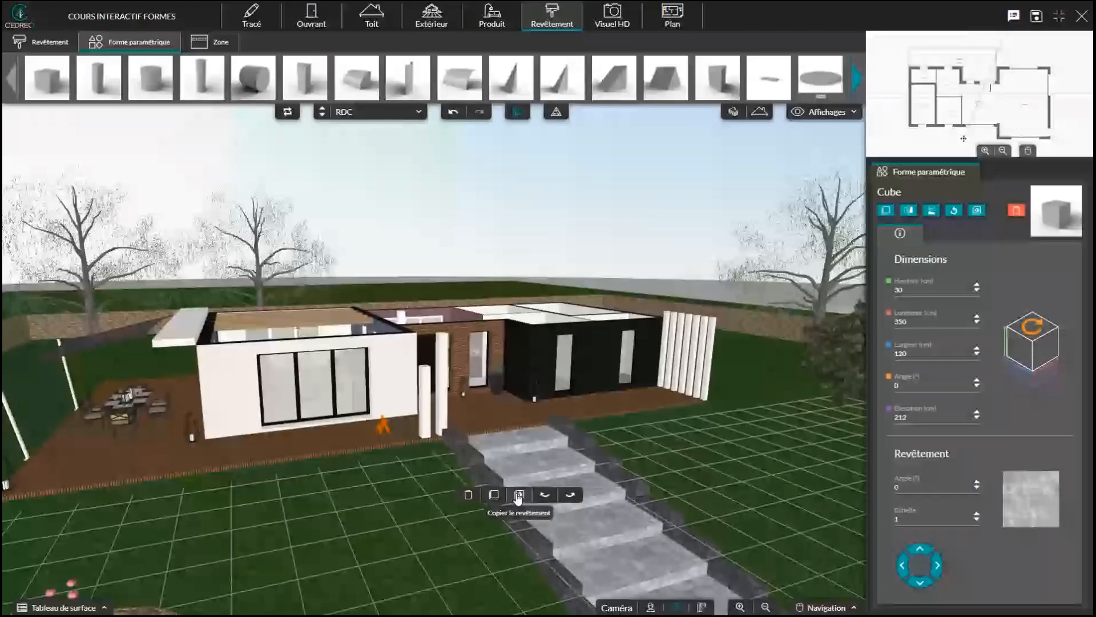
Select the dark covering bordering the stone steps, and view the two rows of exterior elements on the Sous-sol 1 plan
scroll(482, 457, down, 3)
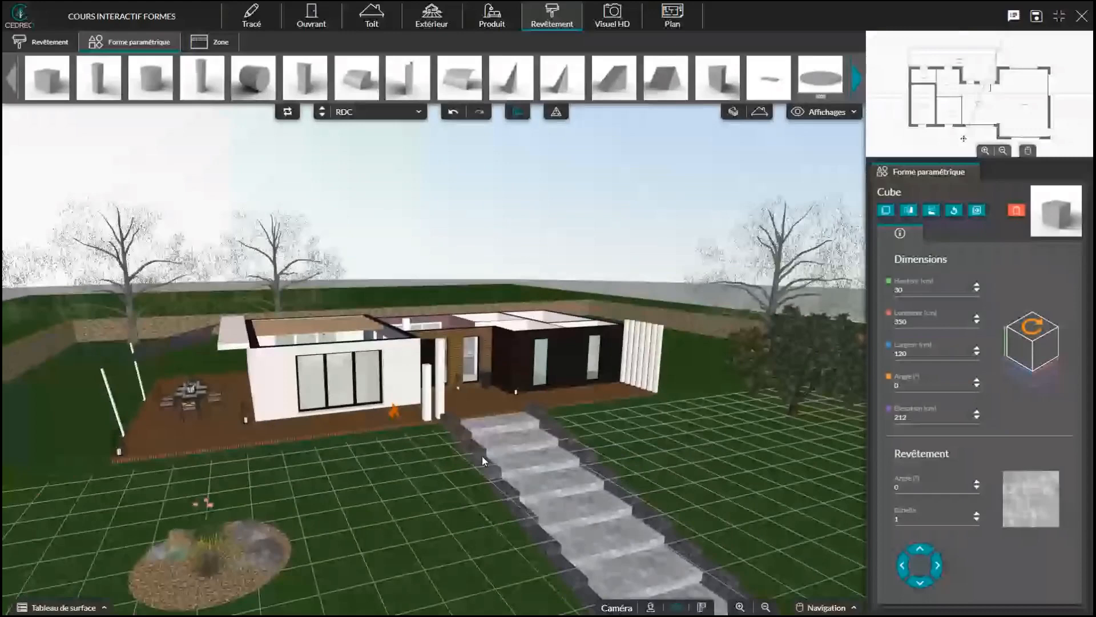
click(482, 456)
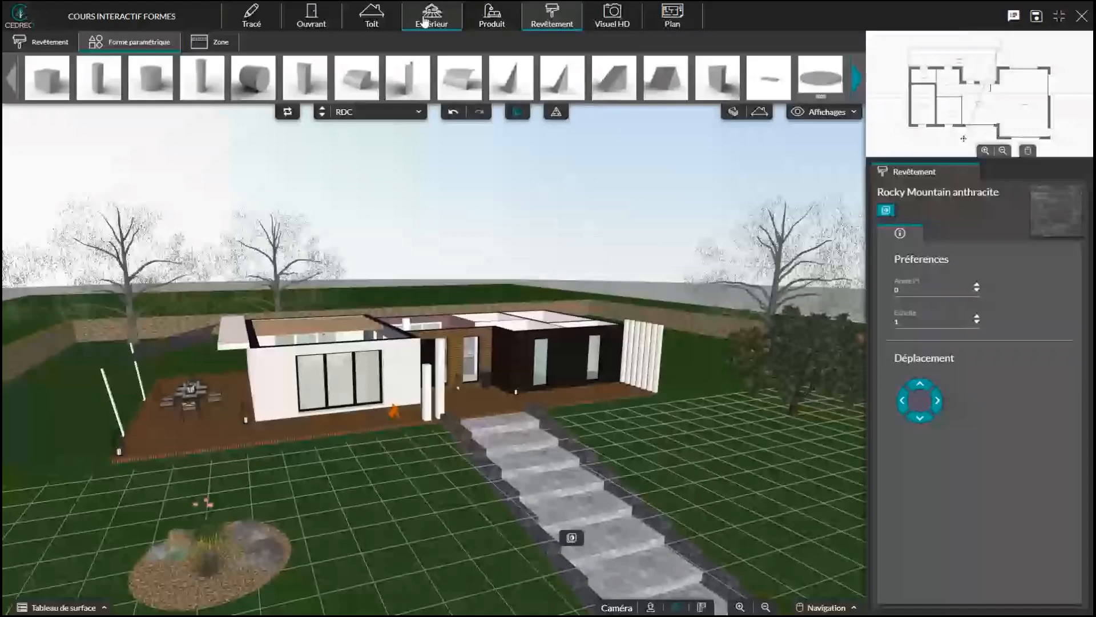
click(425, 22)
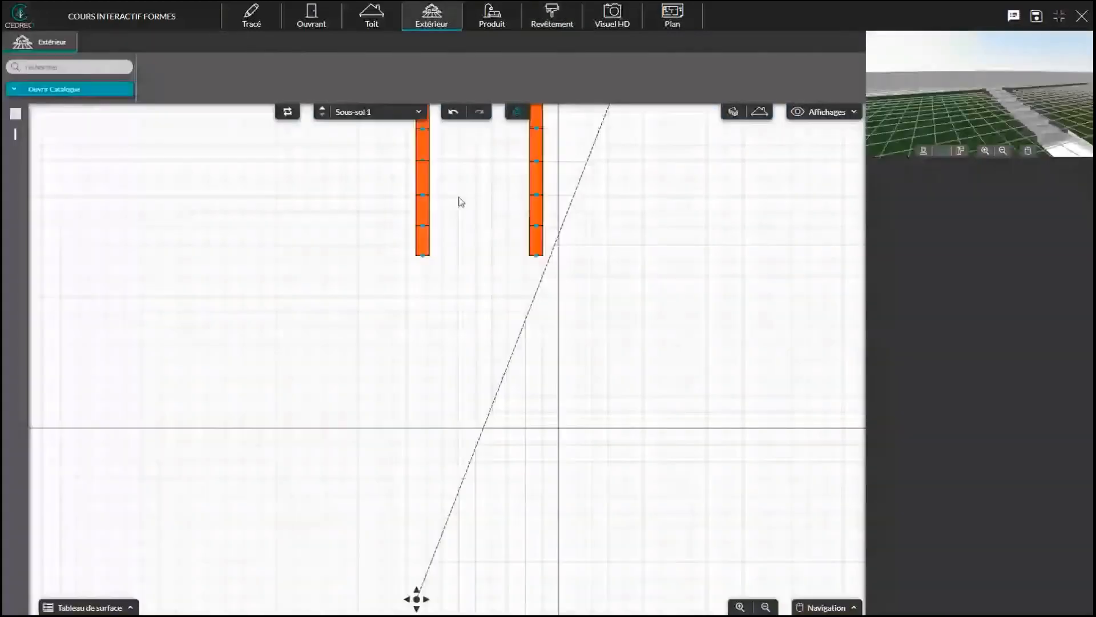
drag(459, 201, 463, 438)
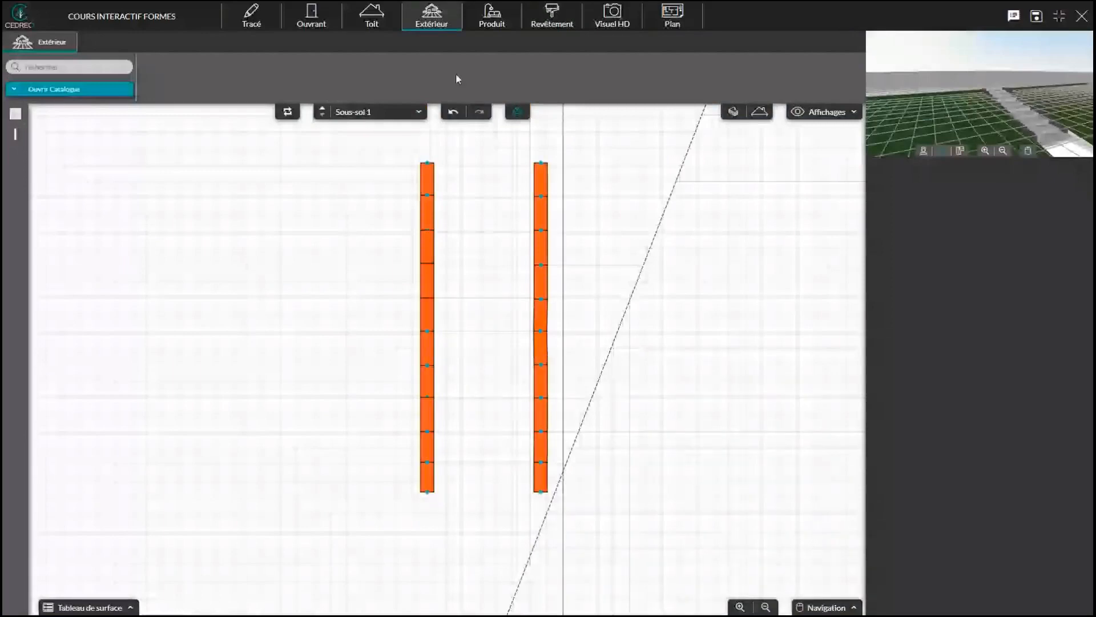
View the house and its sloping garden in 3D, and inspect the Sous-sol 1 level settings in the plan
click(497, 22)
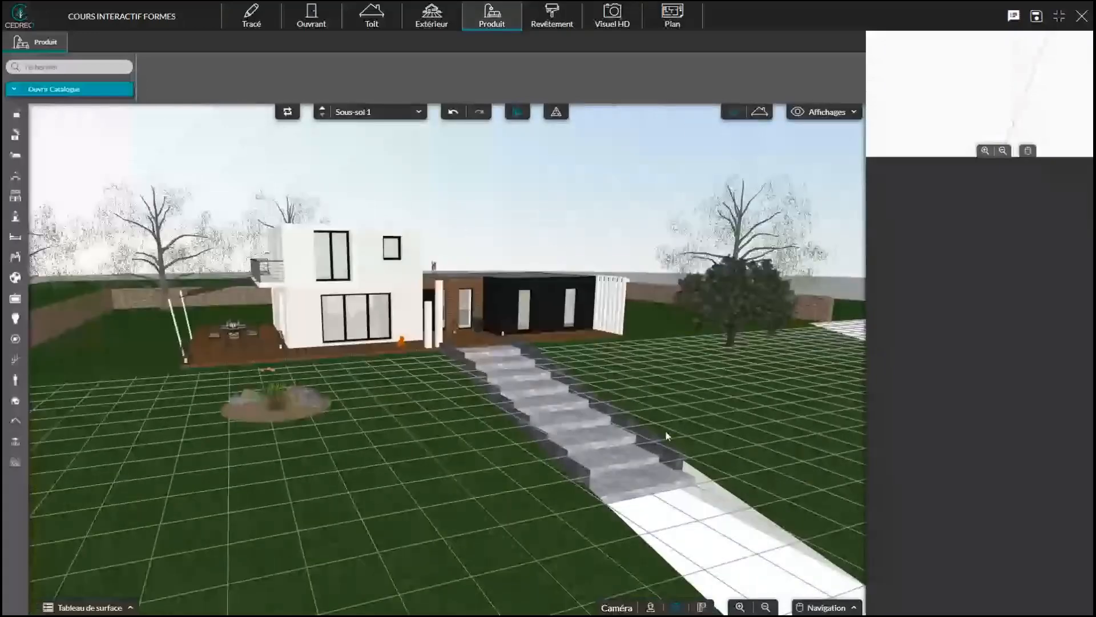
click(147, 43)
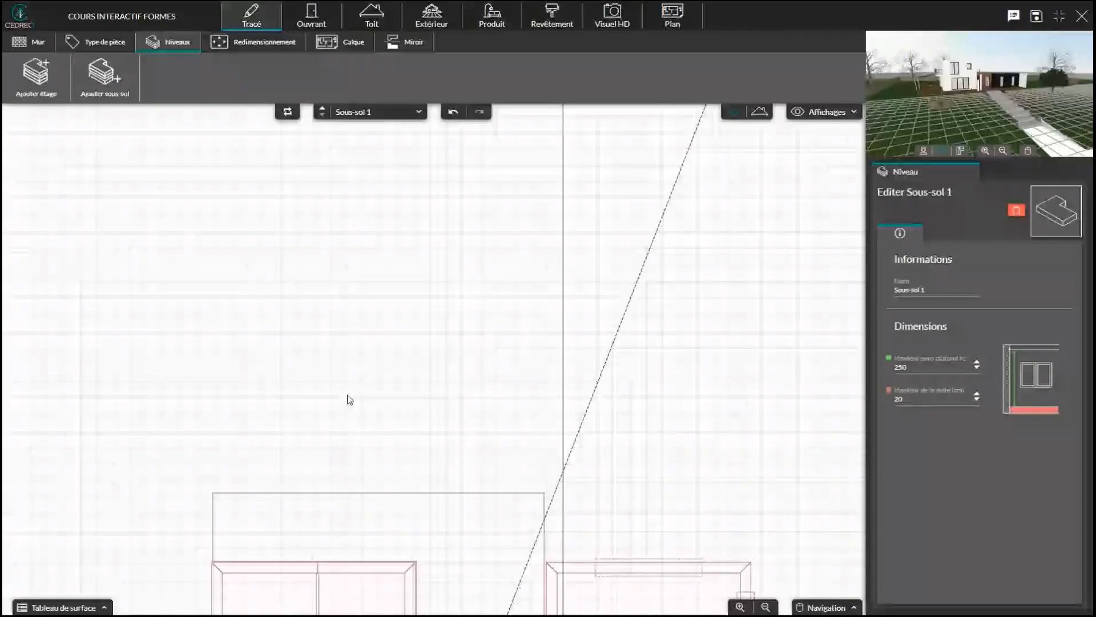
drag(349, 399, 350, 309)
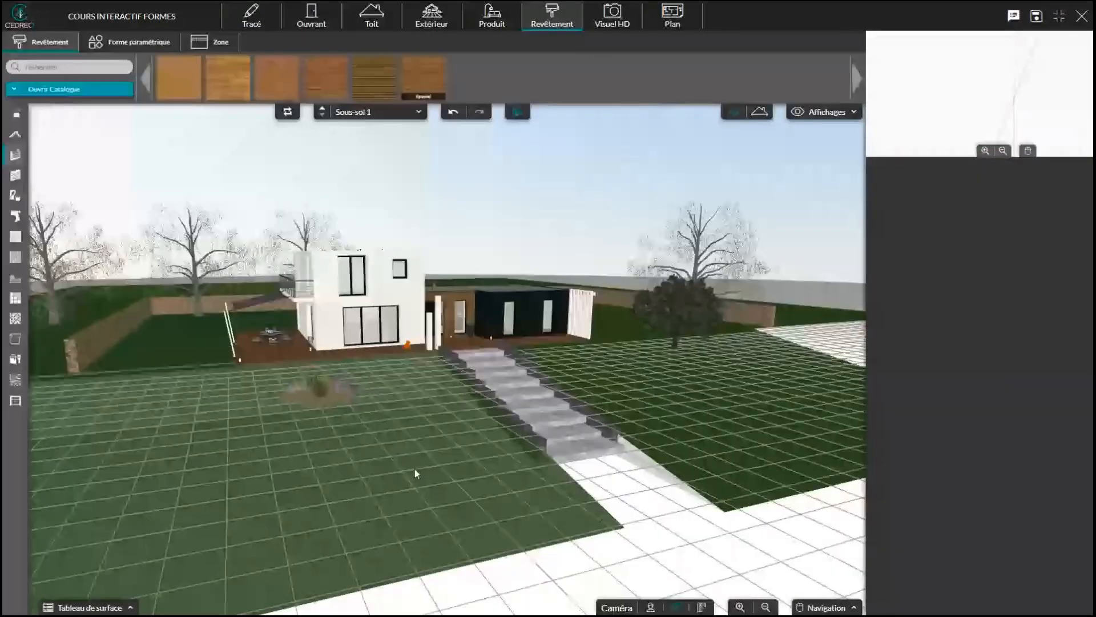
Move the grass-covered ramp on the flower bed side away from the stone steps, and delete it
click(415, 469)
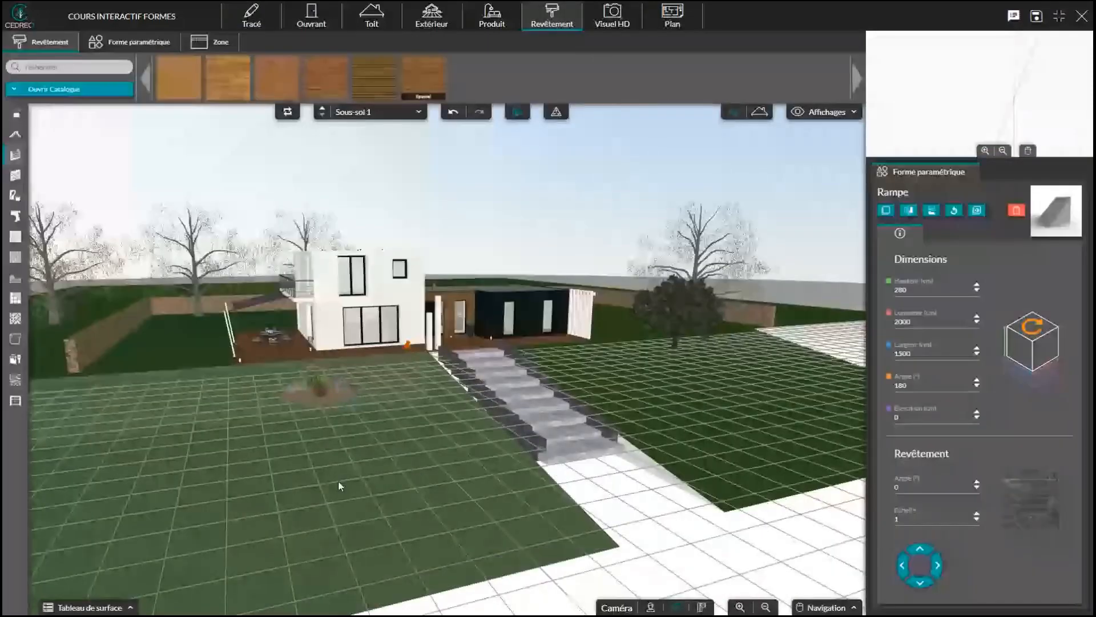
drag(338, 481, 290, 506)
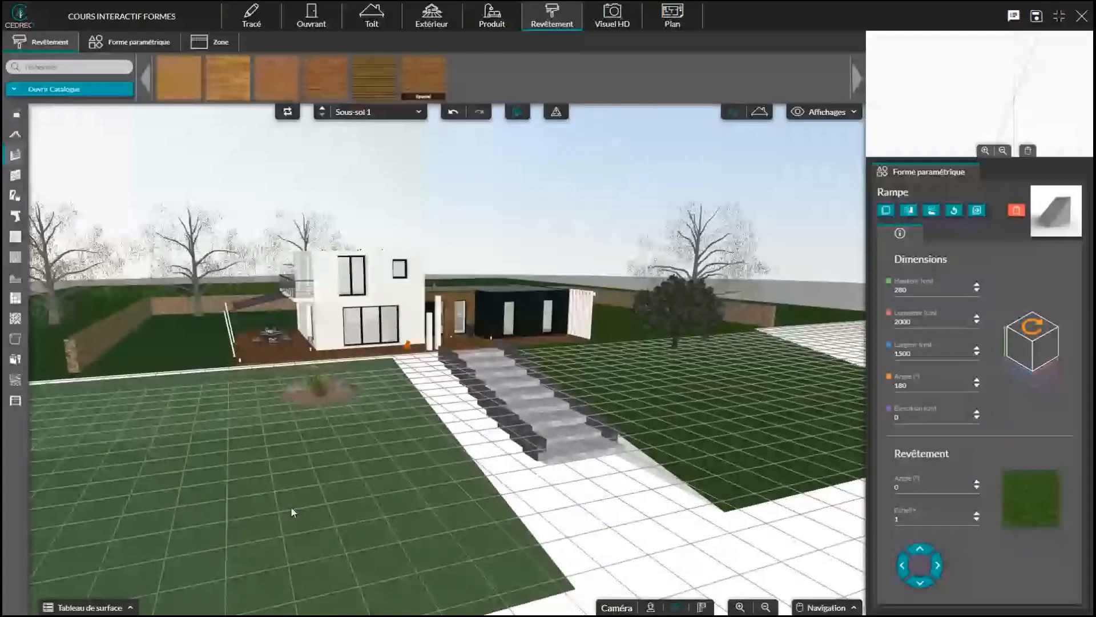
scroll(327, 430, down, 3)
right_drag(327, 431, 635, 405)
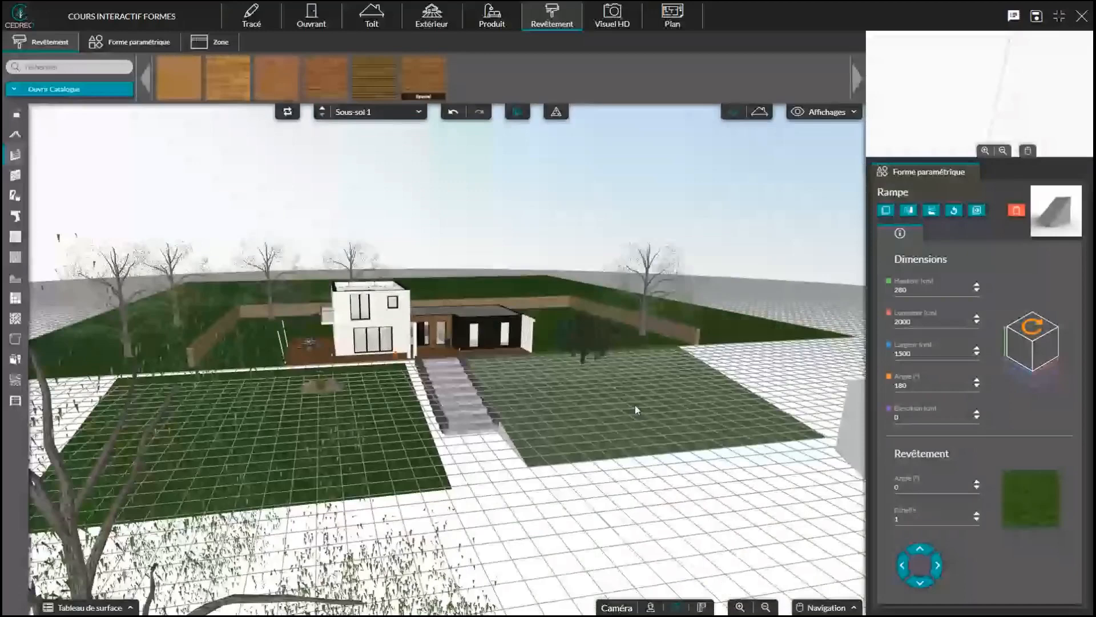
click(399, 457)
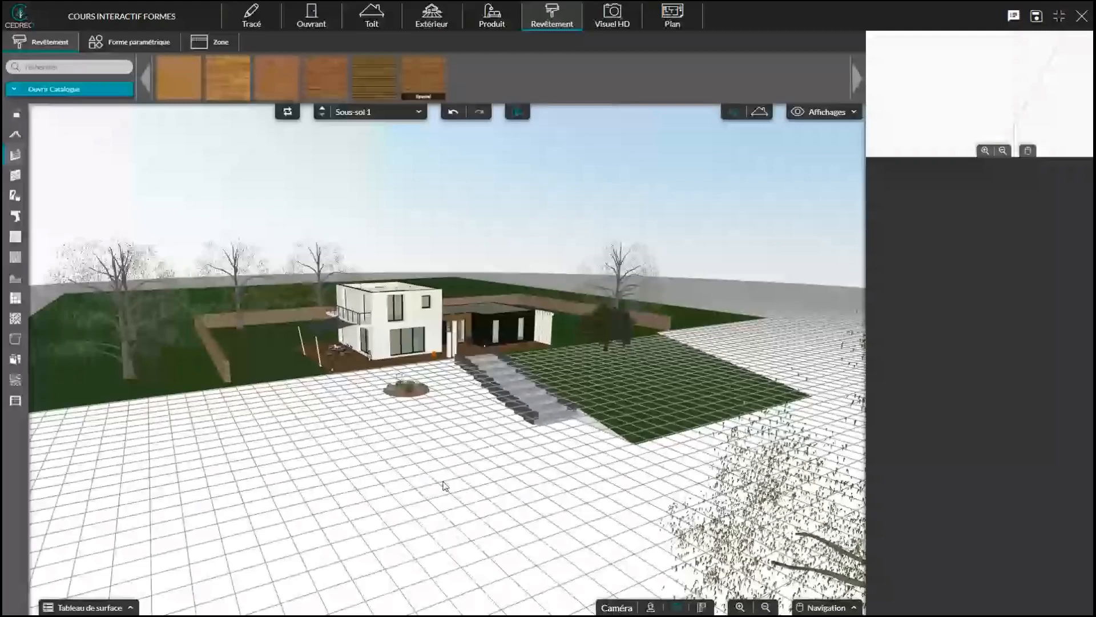
scroll(445, 486, up, 3)
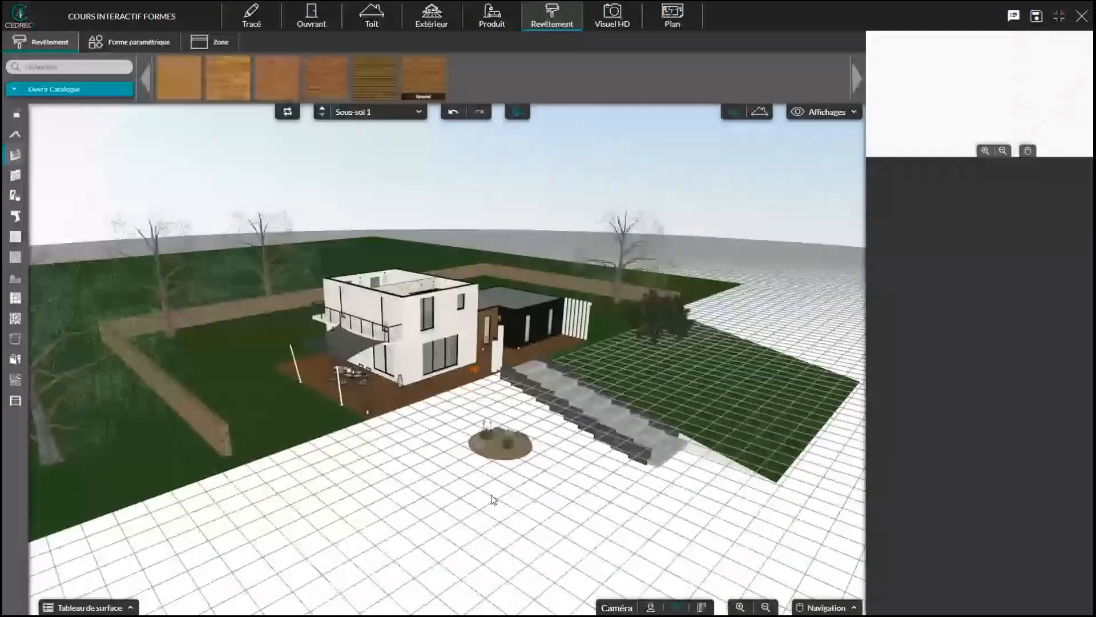
Bring up the parametric shapes and select the remaining grass ramp beside the stone steps to inspect its dimensions and angle
key(Escape)
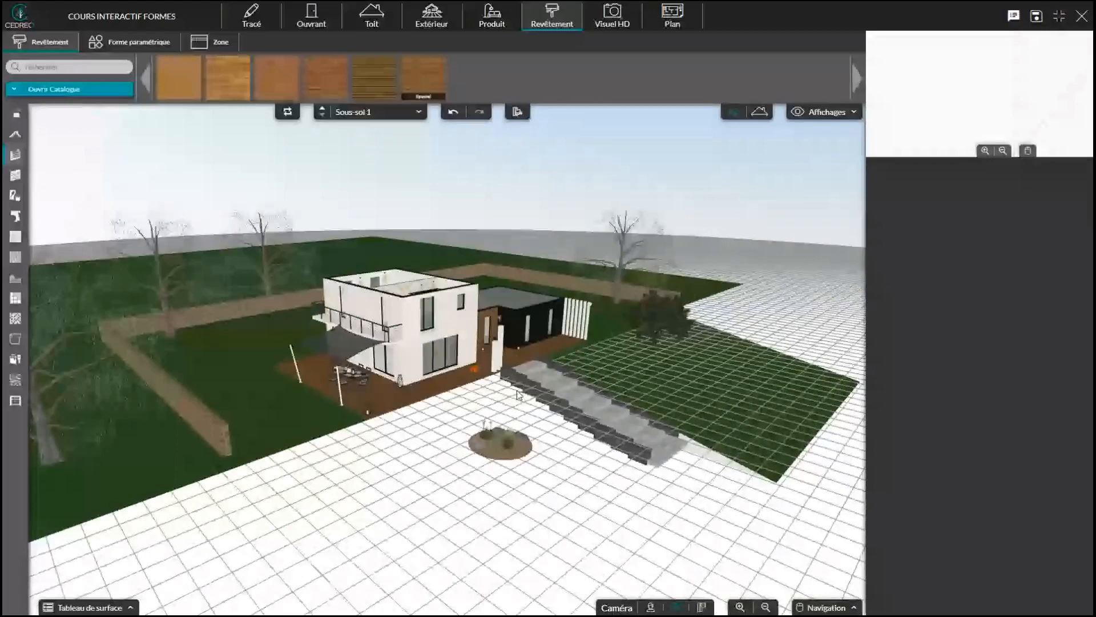
scroll(555, 496, up, 2)
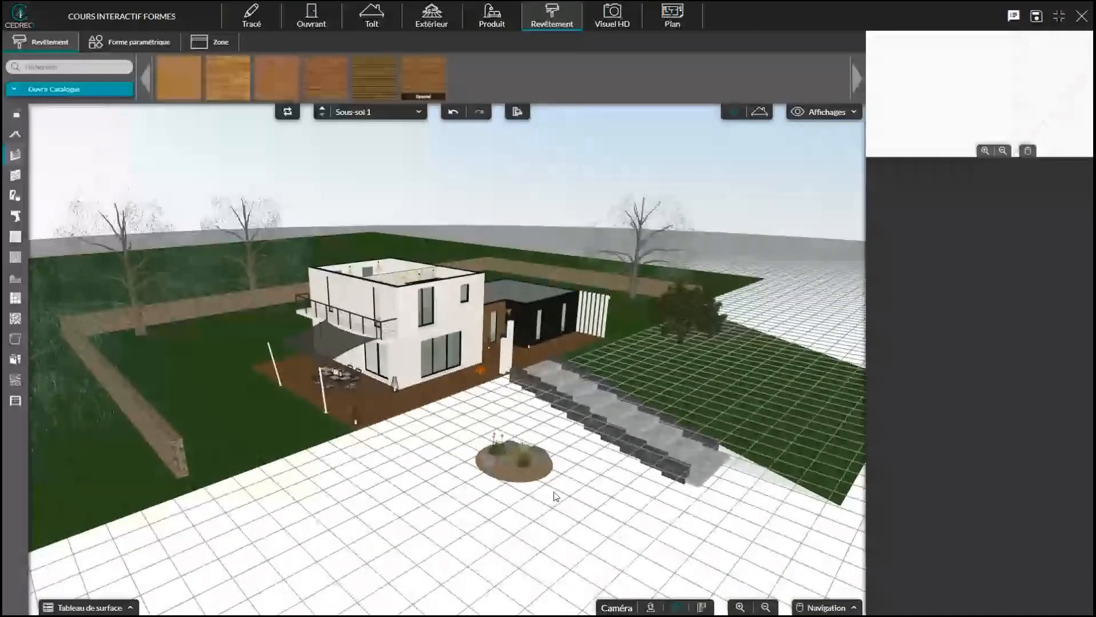
click(127, 41)
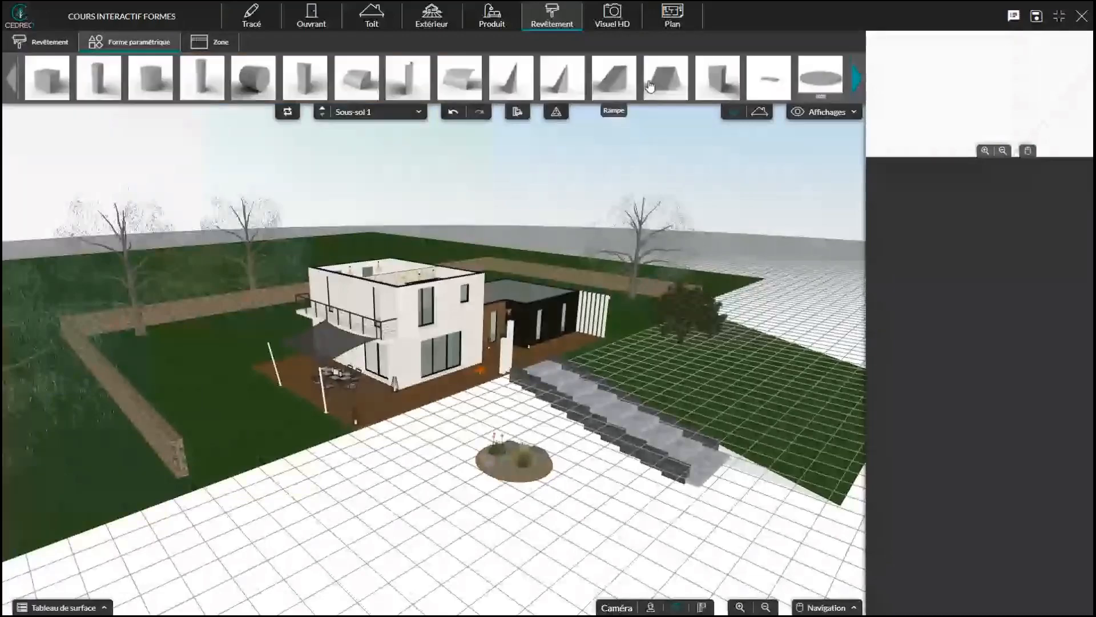
drag(650, 85, 754, 419)
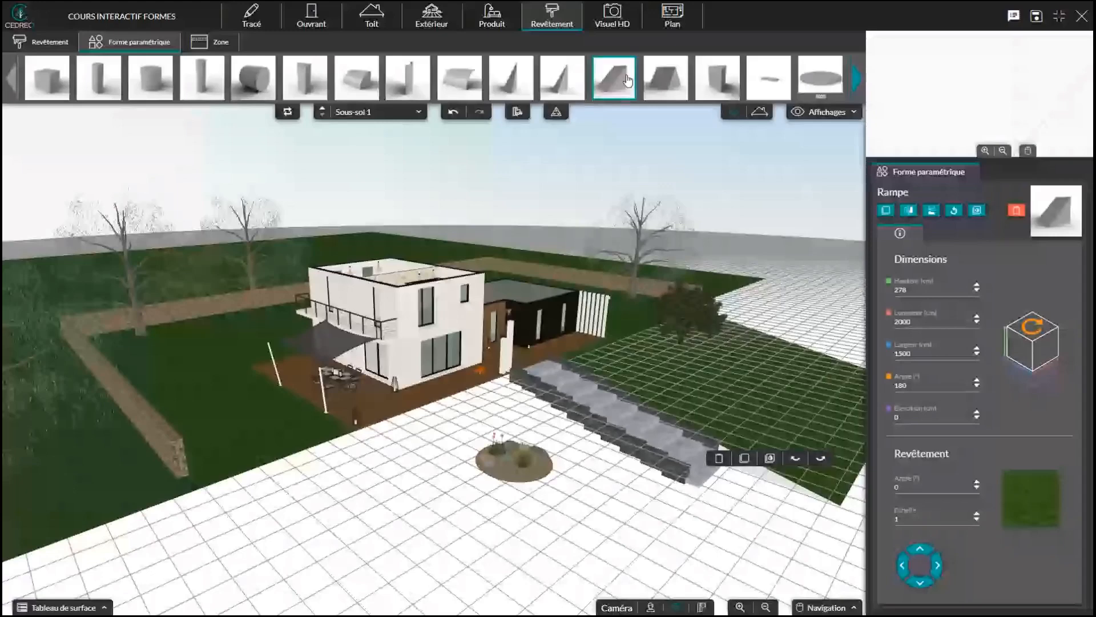
click(761, 374)
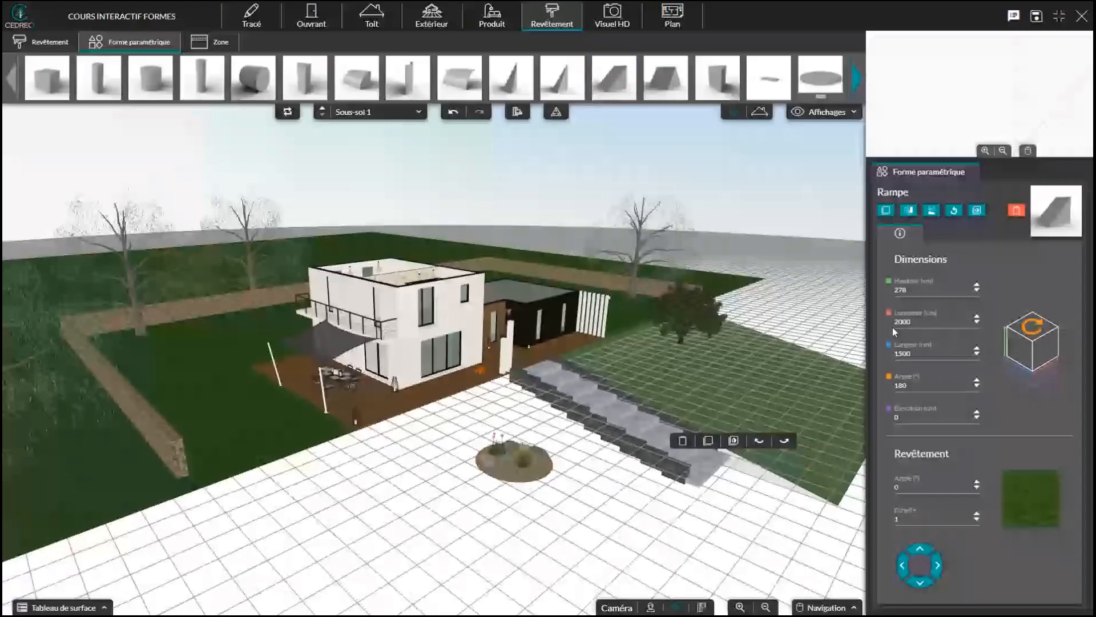
Place a new ramp shape on the empty ground in front of the flower bed, and select it
click(613, 78)
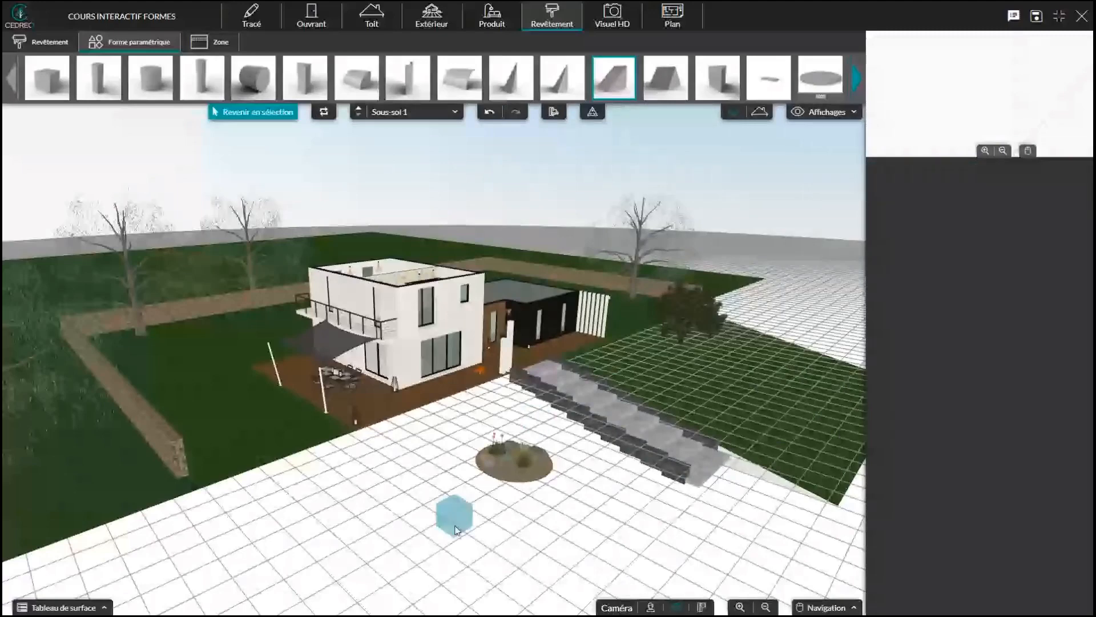
click(523, 524)
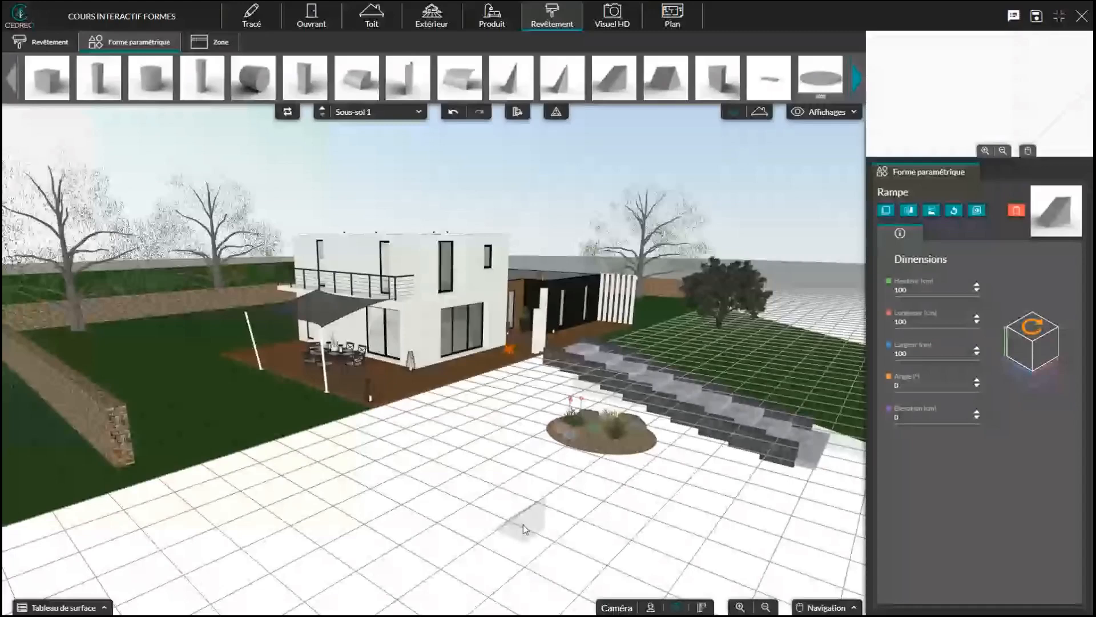
scroll(179, 289, up, 1)
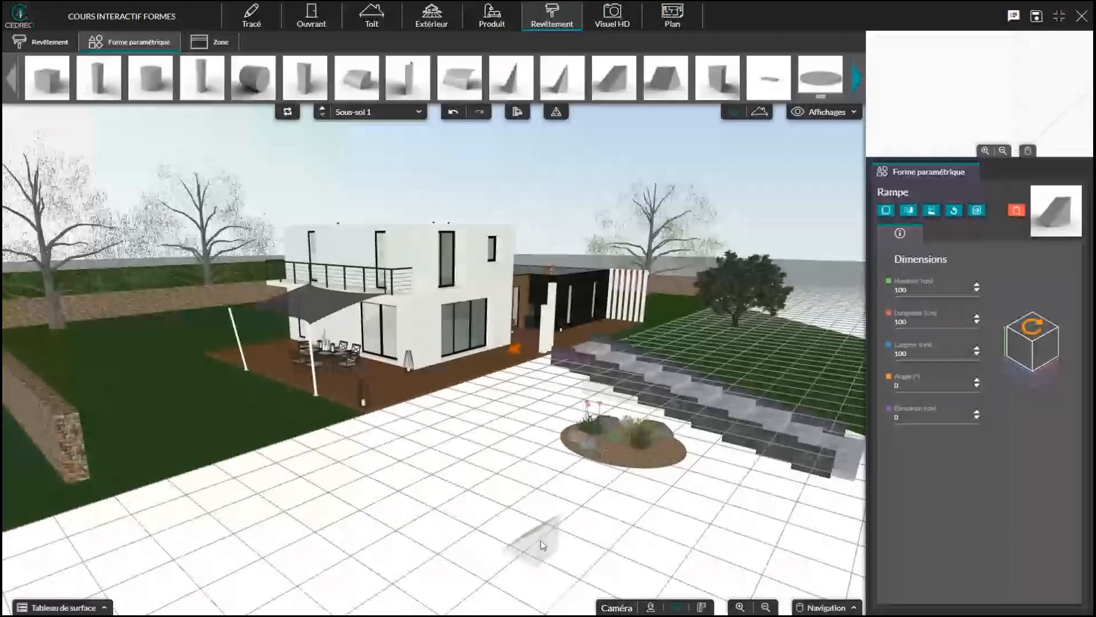
click(561, 537)
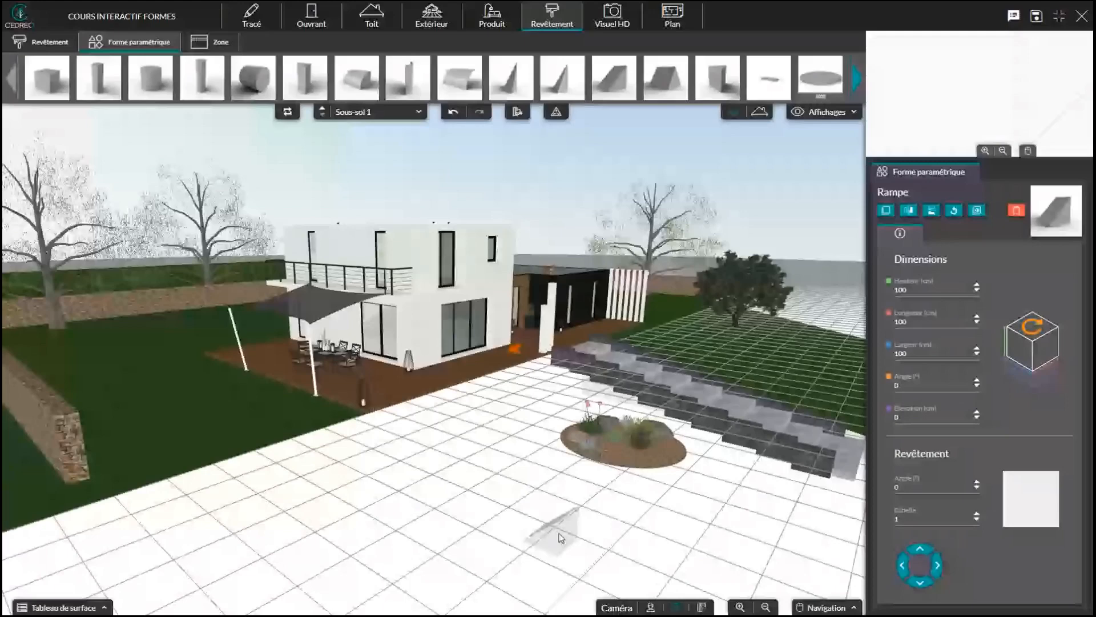
click(562, 537)
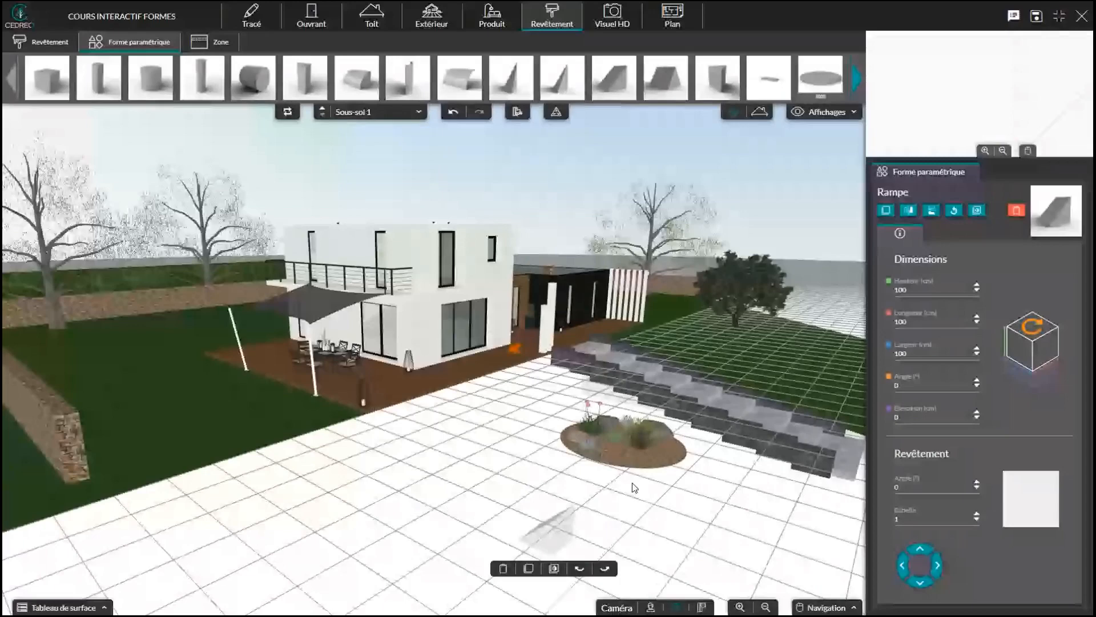
Rotate the new ramp to 180° and set its length to 3000 cm
scroll(632, 484, up, 2)
drag(576, 553, 481, 535)
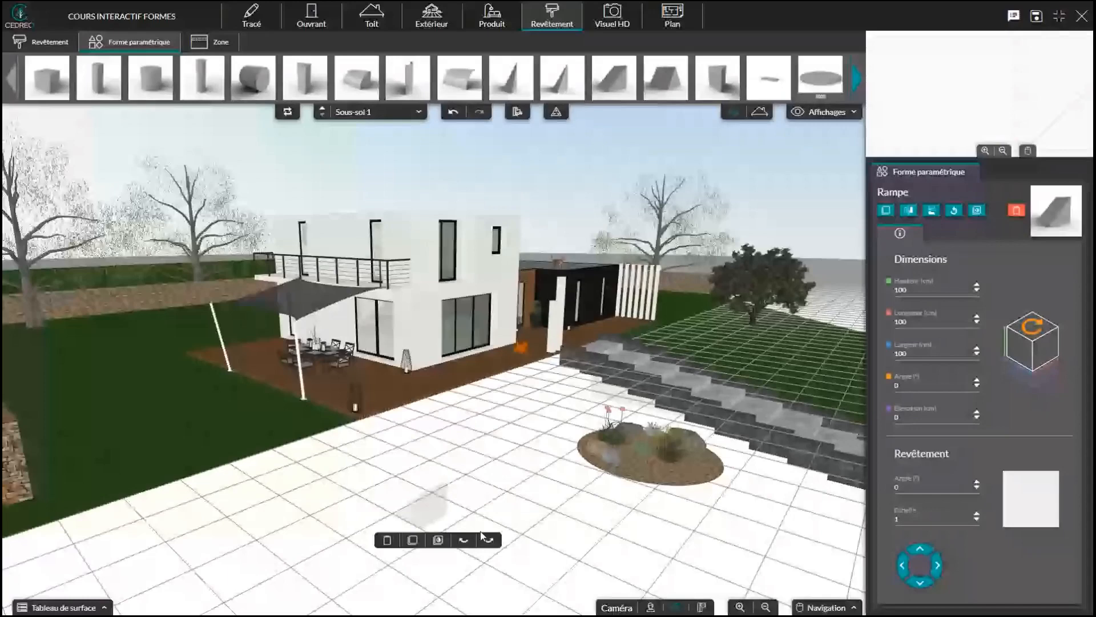
click(482, 537)
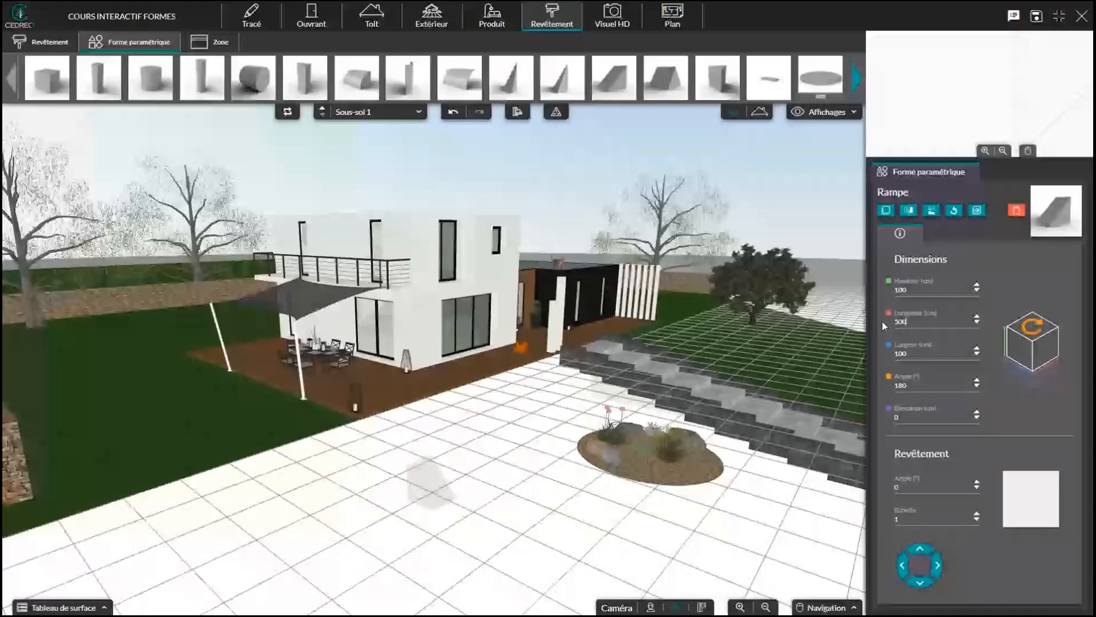
text(0)
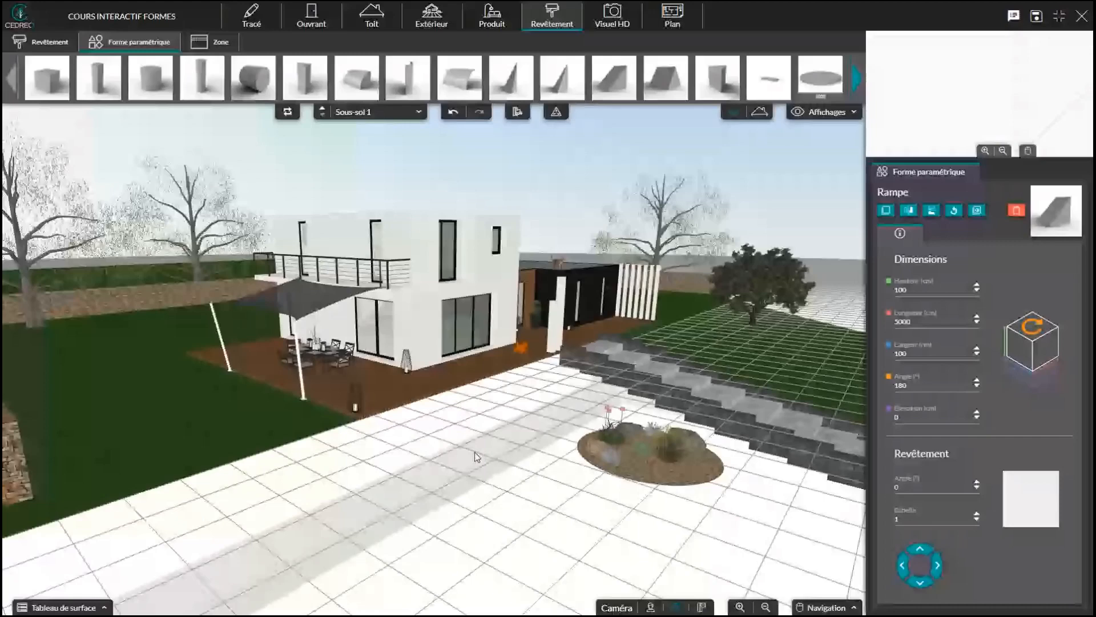
Set the new ramp's height to 250 cm and copy the grass covering of the existing ramp onto it
drag(477, 457, 771, 410)
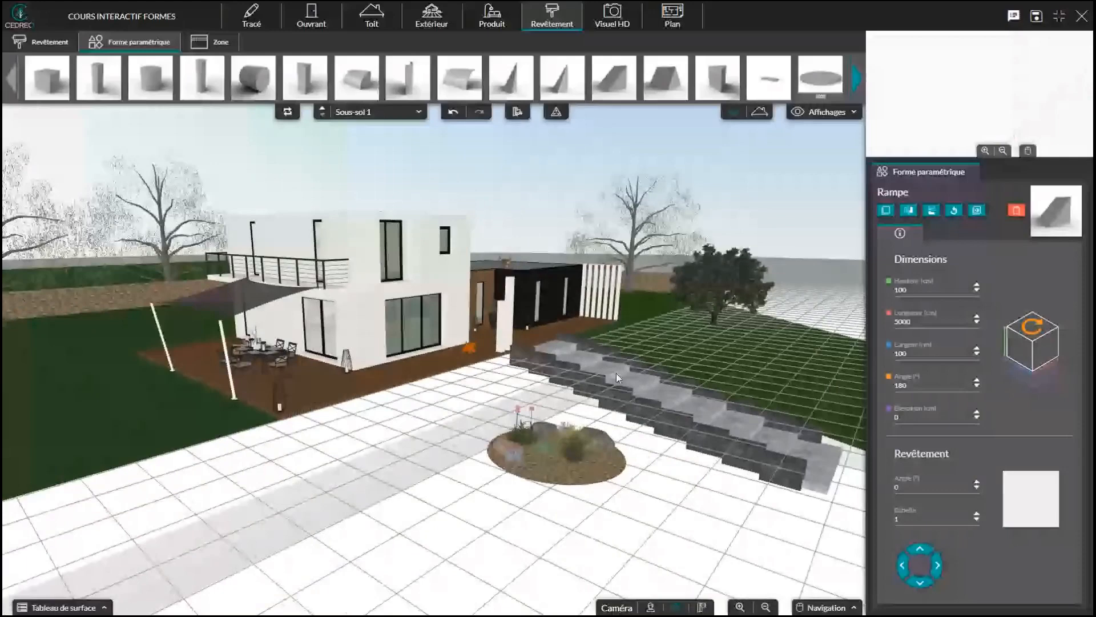
drag(615, 372, 416, 491)
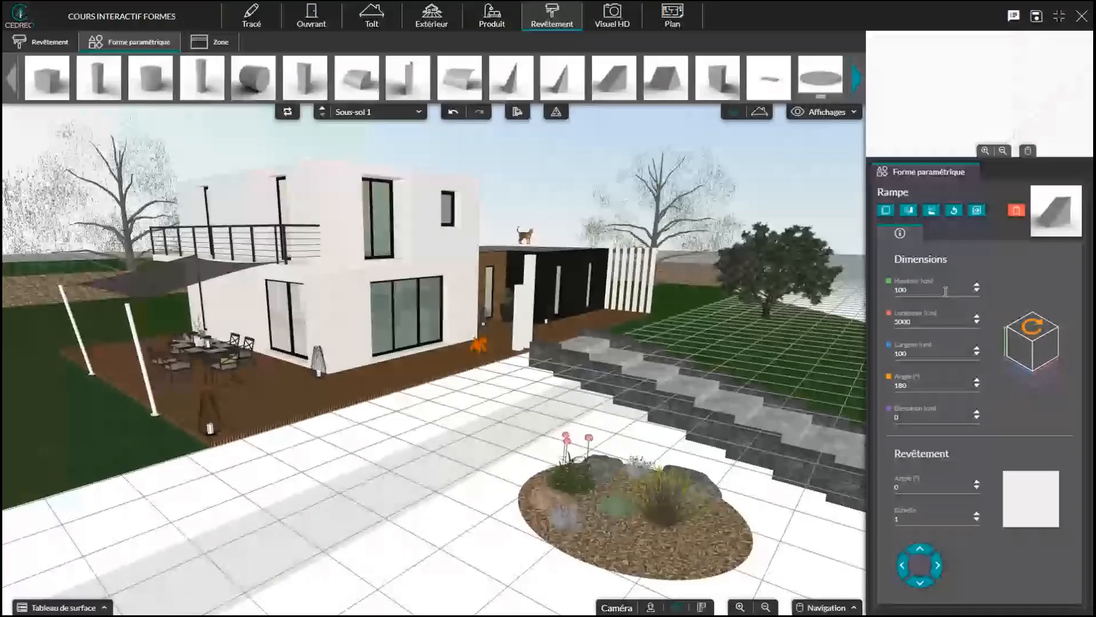
drag(946, 292, 877, 290)
text(250)
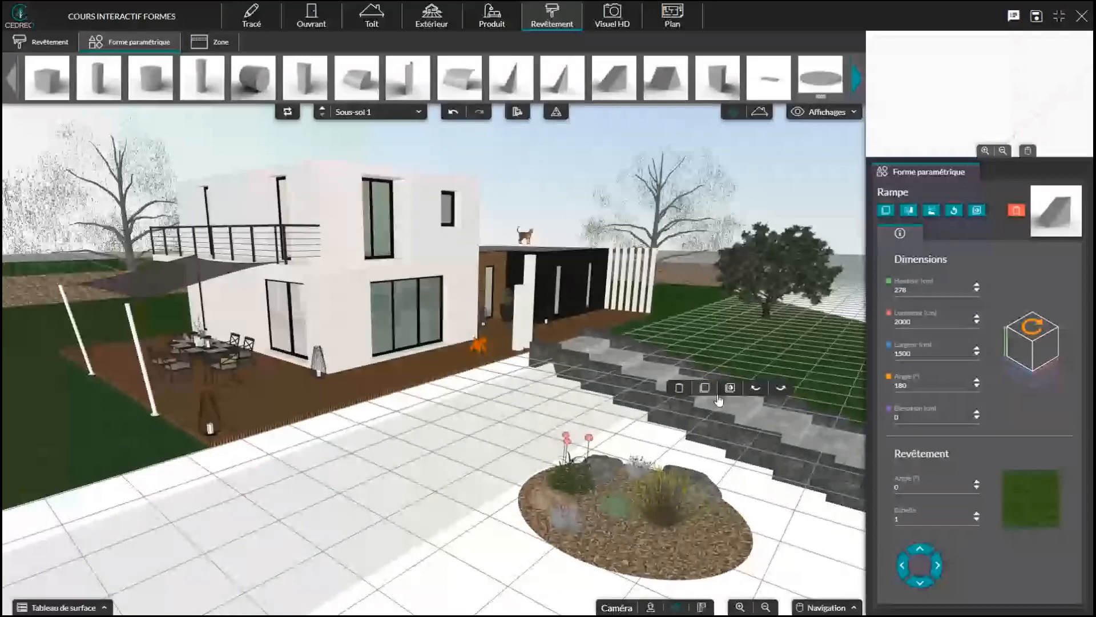
click(730, 388)
click(378, 479)
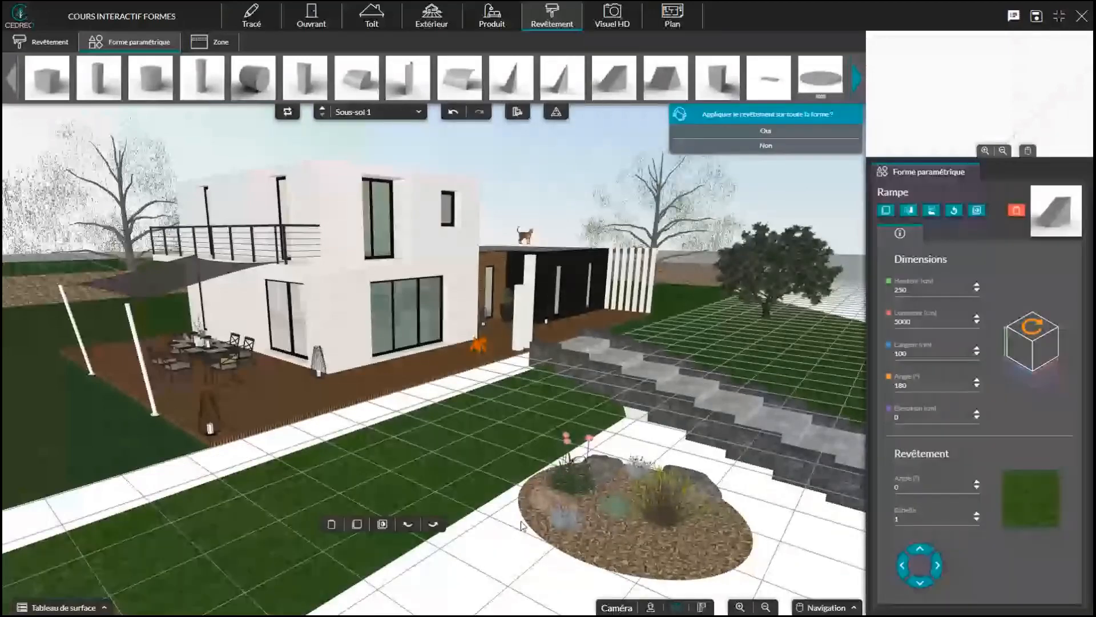
Widen the new grass ramp to 1500 cm so it spans the ground around the flower bed
drag(521, 526, 418, 490)
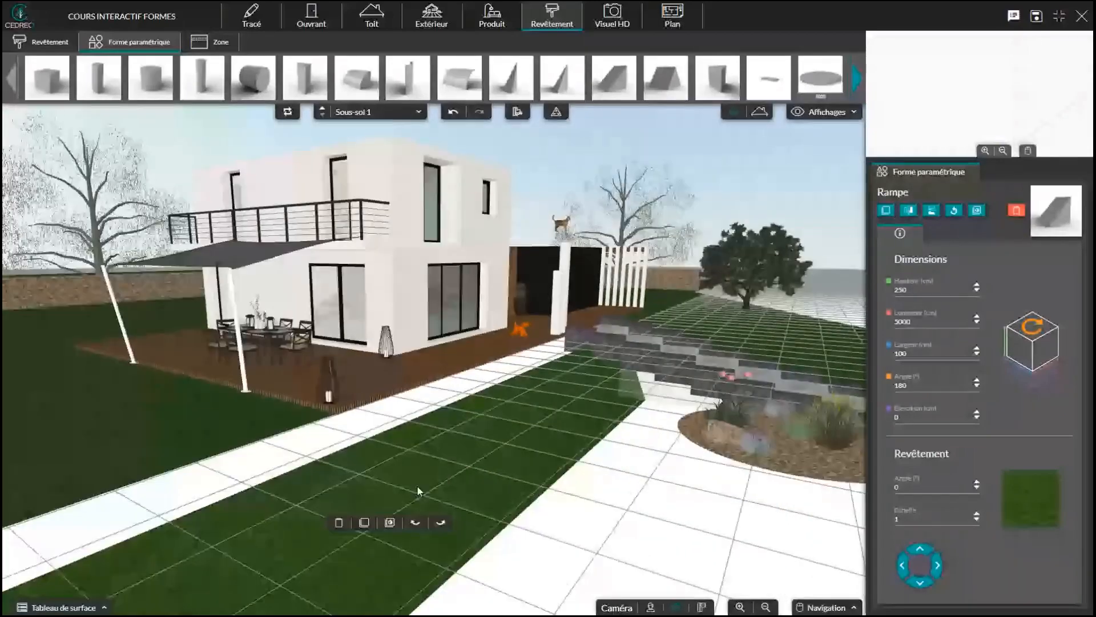
click(977, 349)
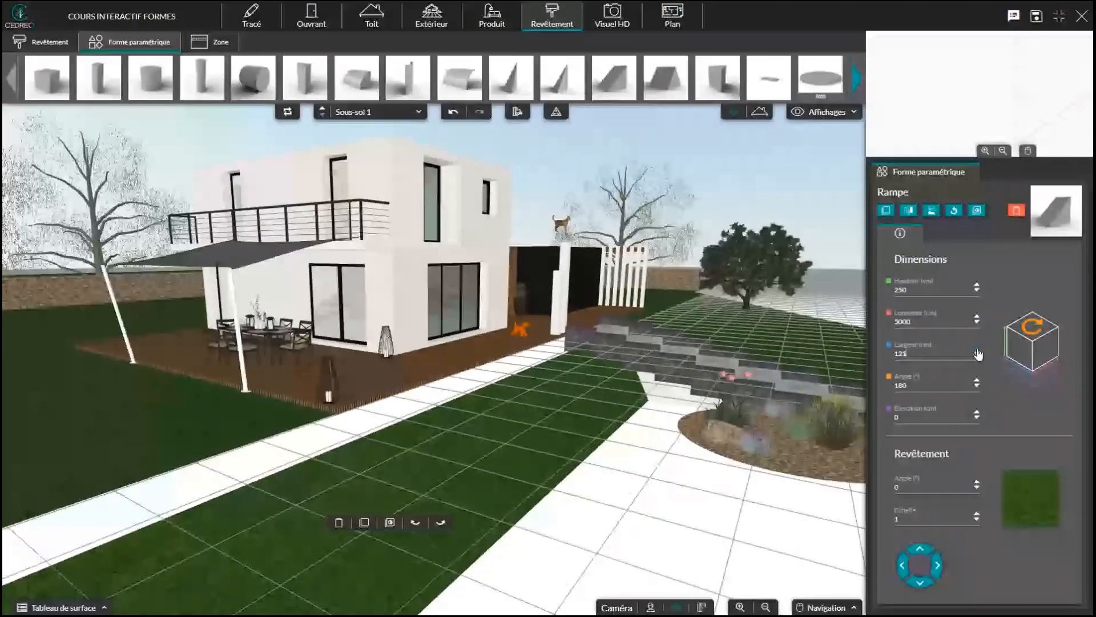
click(977, 350)
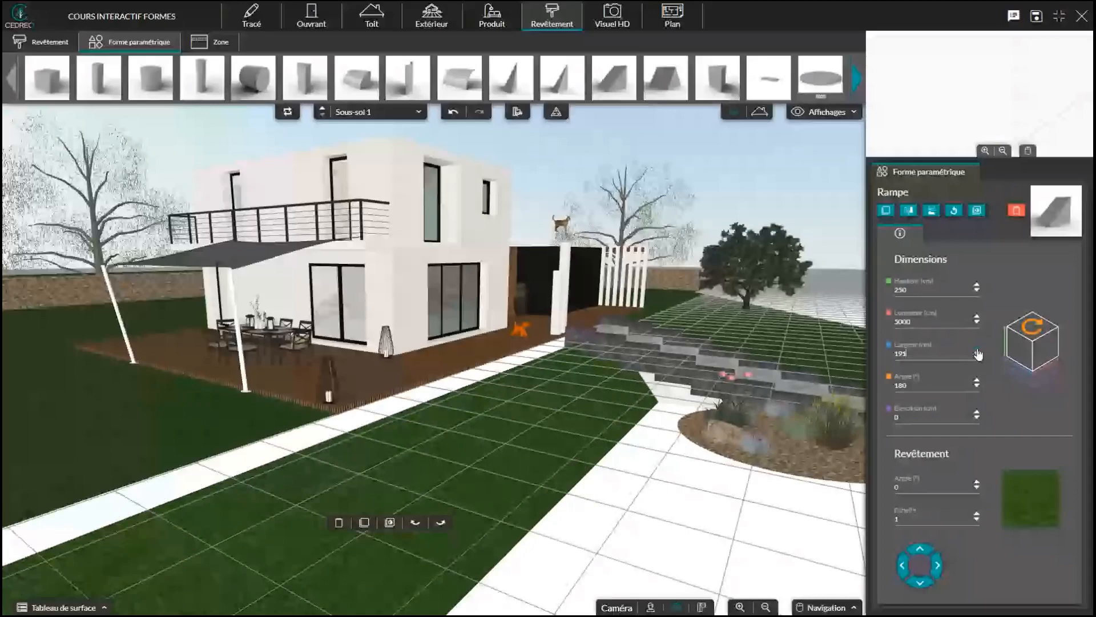
click(977, 350)
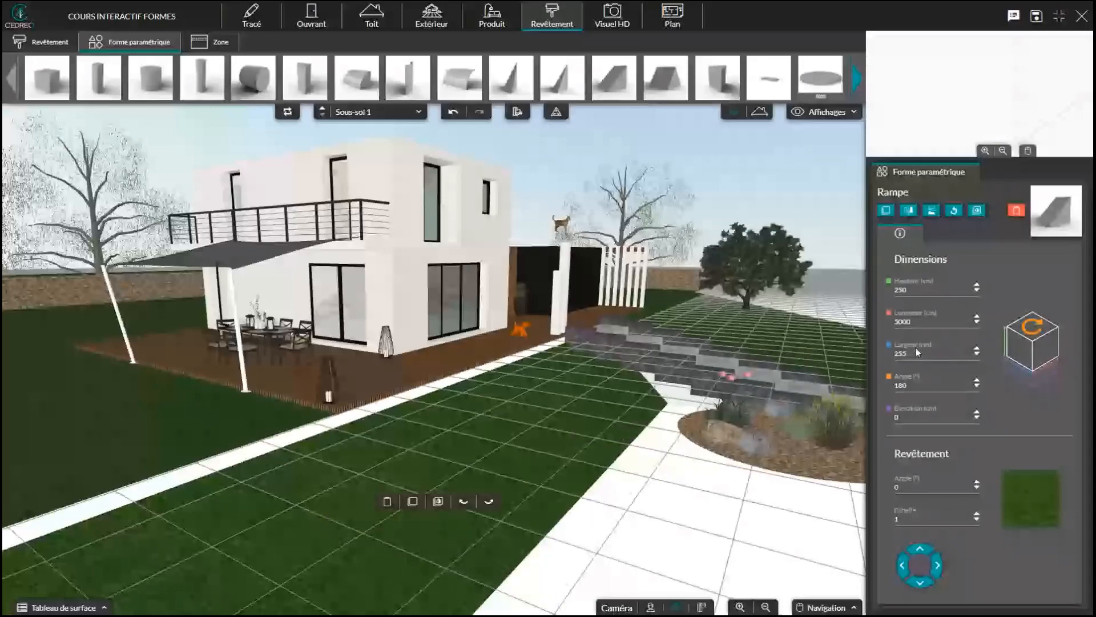
text(00)
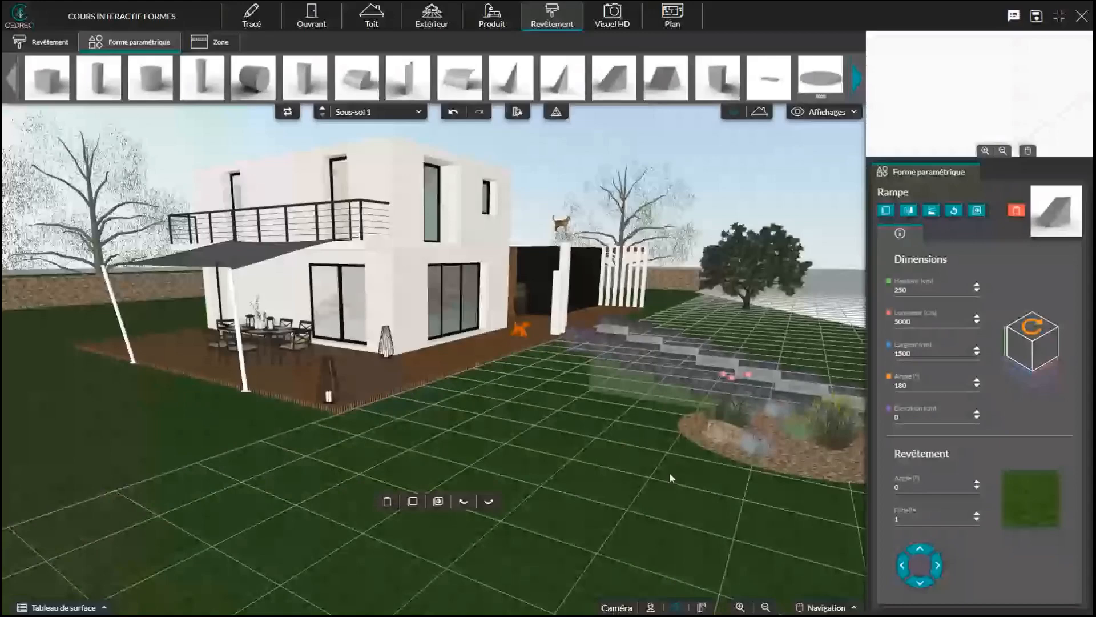
Reposition the grass ramp so its upper edge lines up with the border of the terrace and lawn
drag(669, 472, 655, 482)
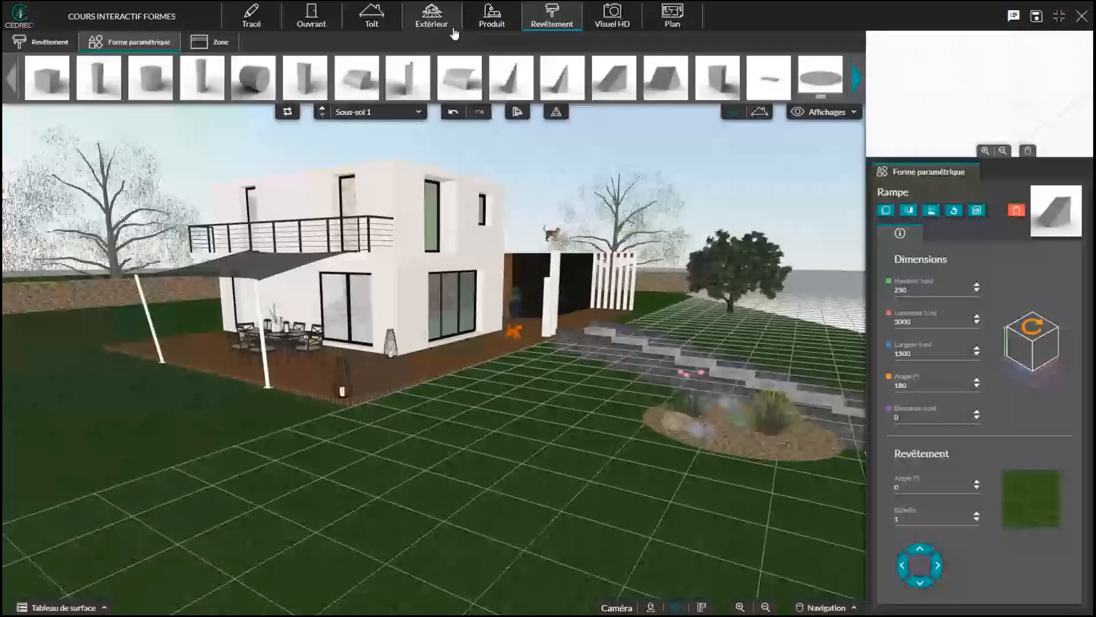
scroll(432, 466, down, 2)
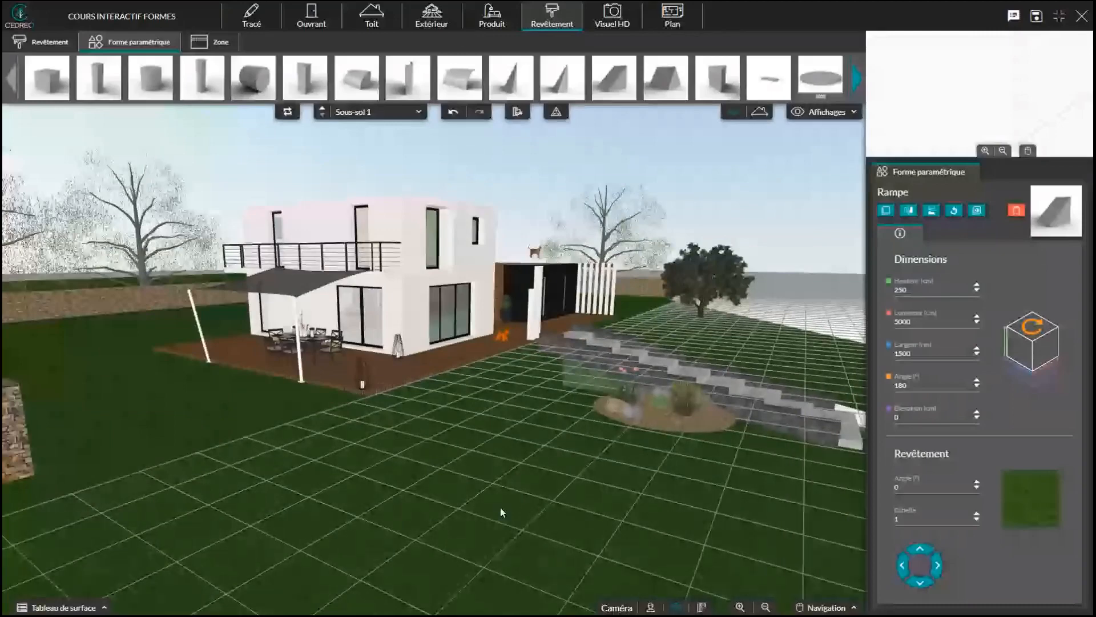
click(440, 469)
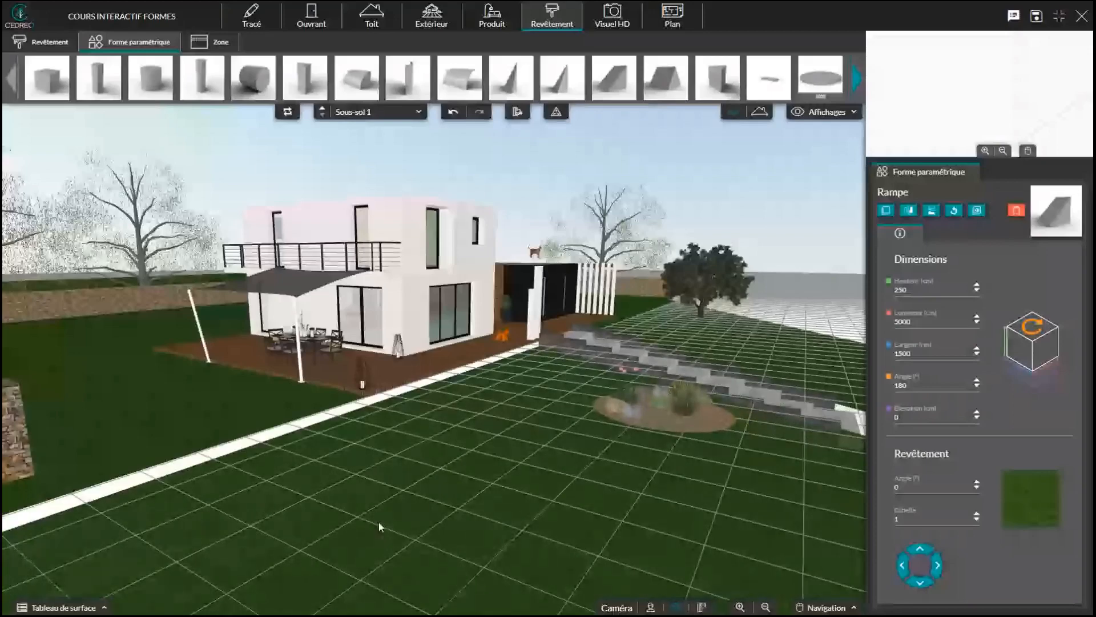
click(481, 447)
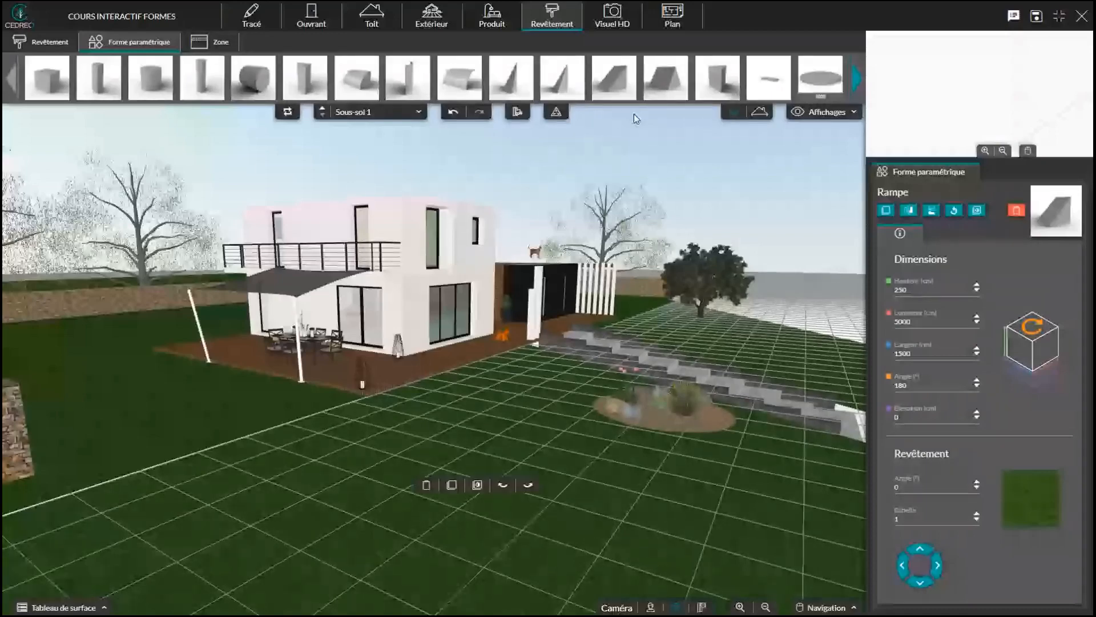
click(517, 112)
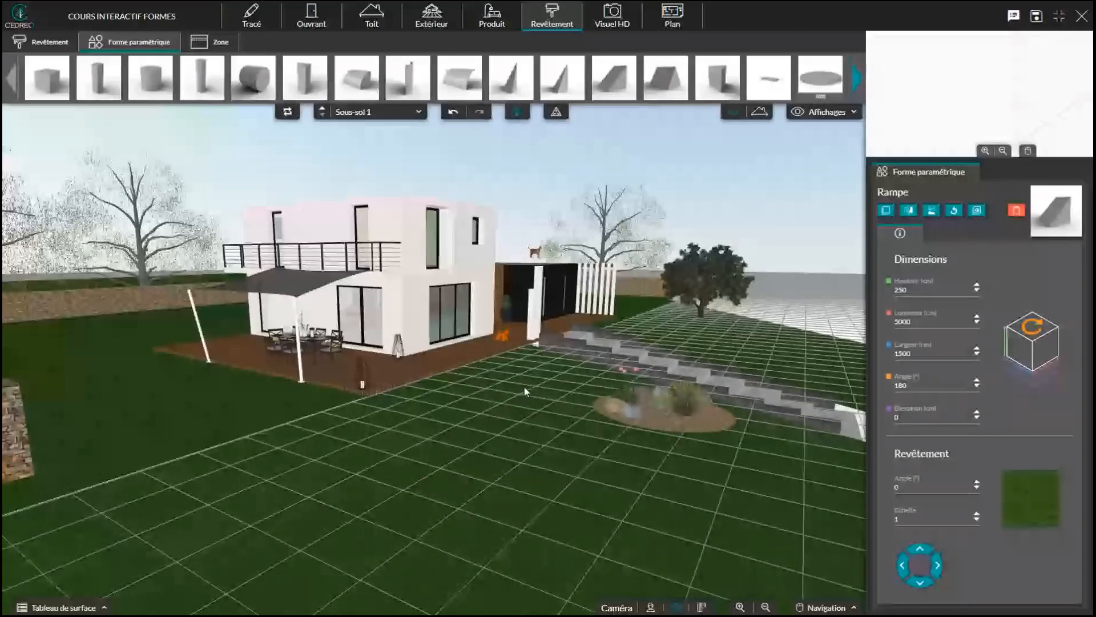
Raise the height of the grass ramp to 254 cm where it meets the lawn and terrace
drag(524, 386, 198, 470)
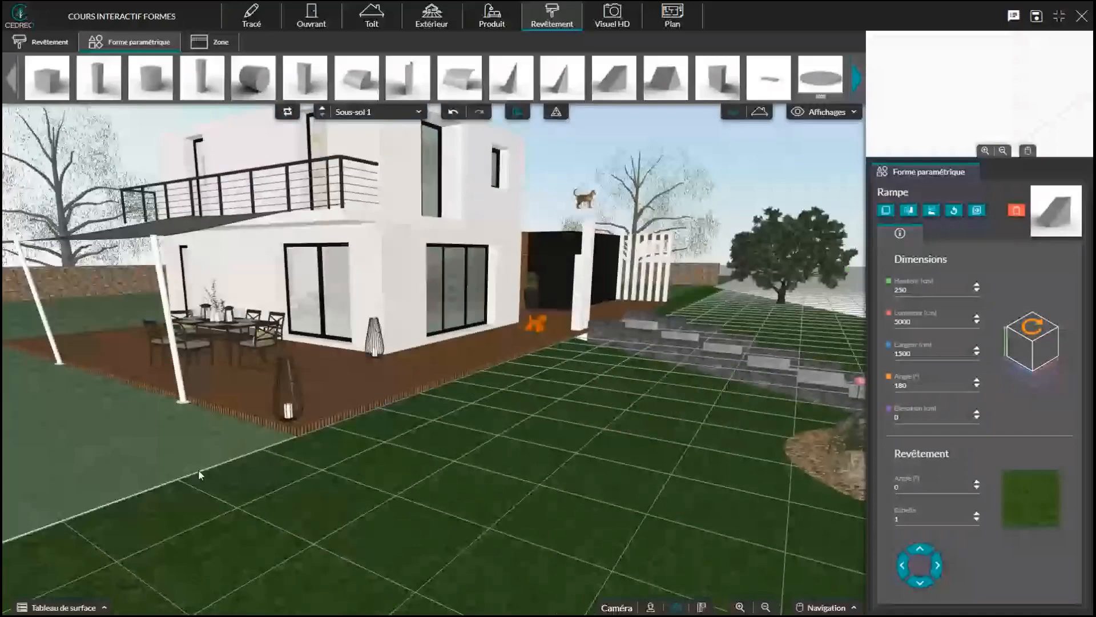
click(198, 469)
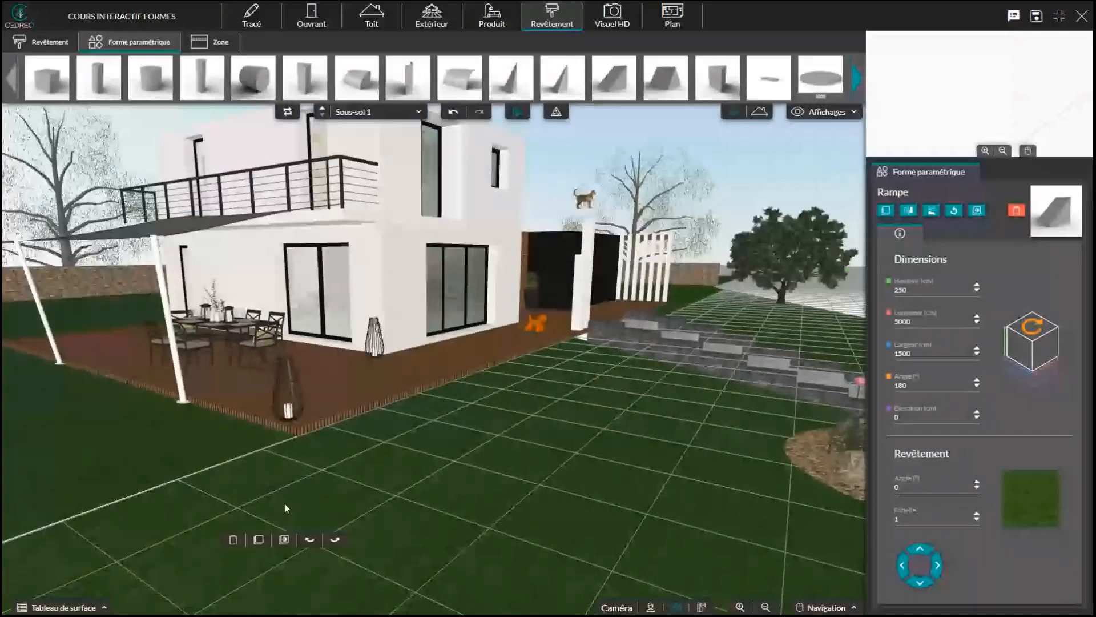
click(977, 286)
click(977, 286)
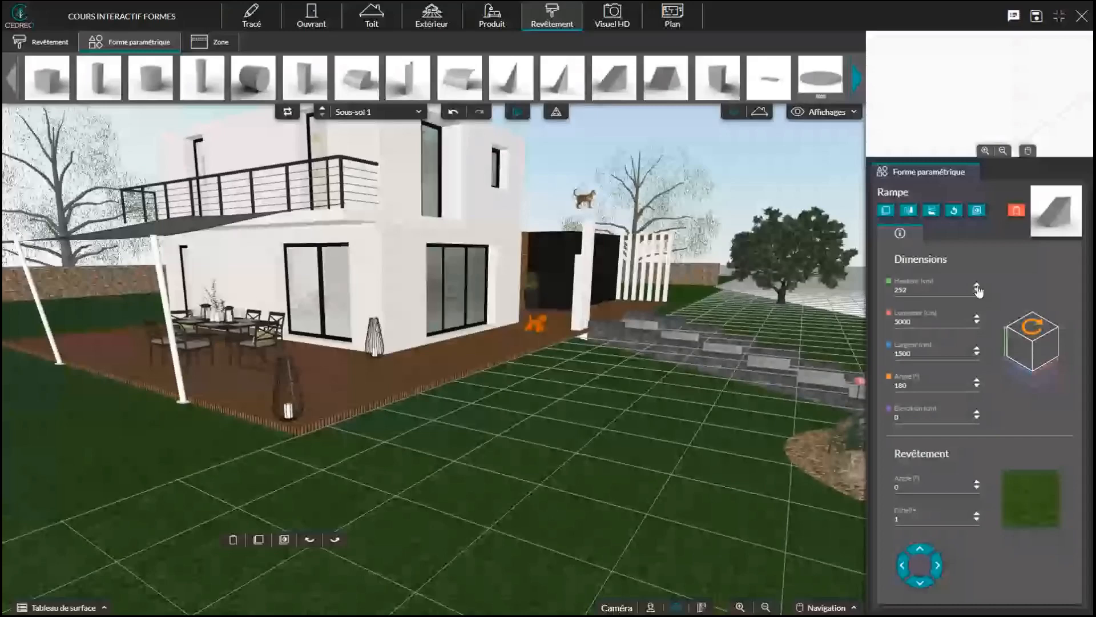
click(977, 286)
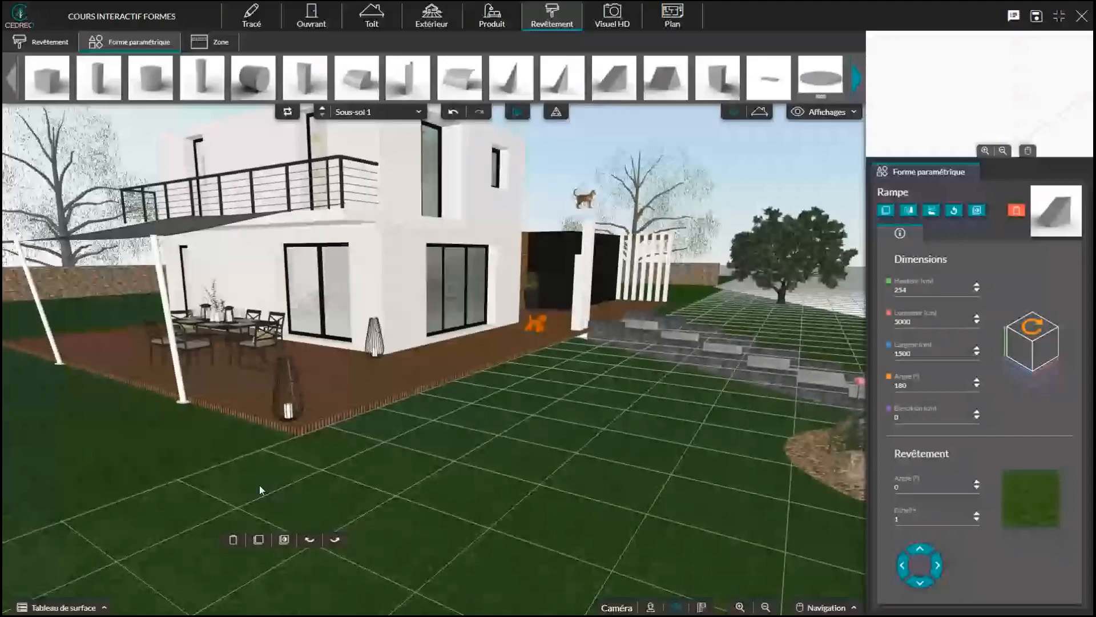
Examine how the new grass ramp meets the terrace, stone steps and flower bed, and display the house's roofs
drag(259, 485, 628, 452)
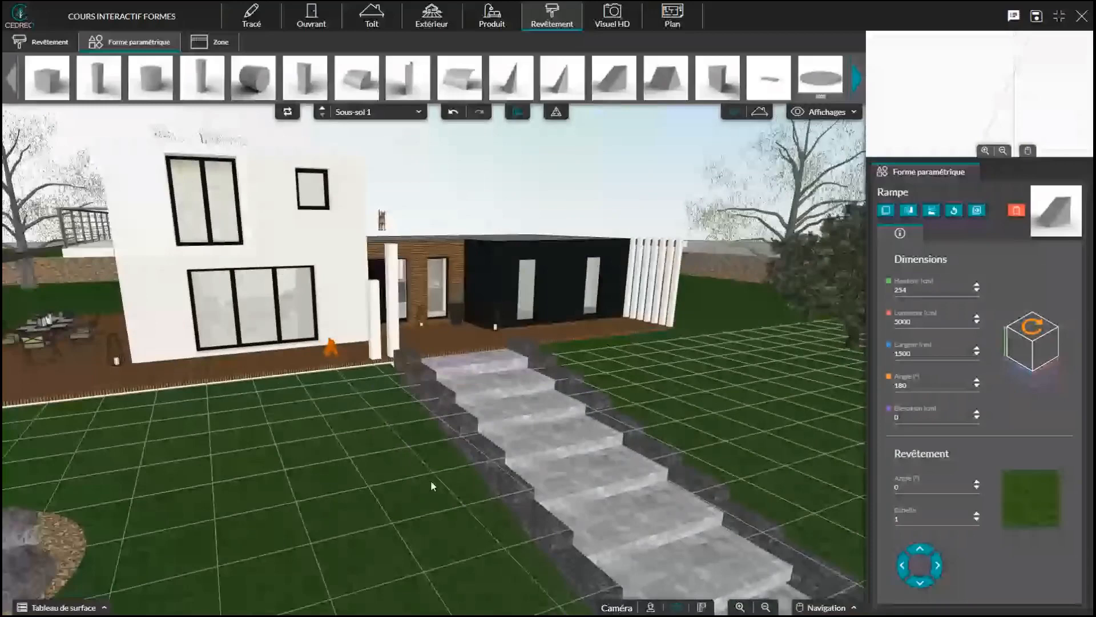
drag(431, 481, 394, 494)
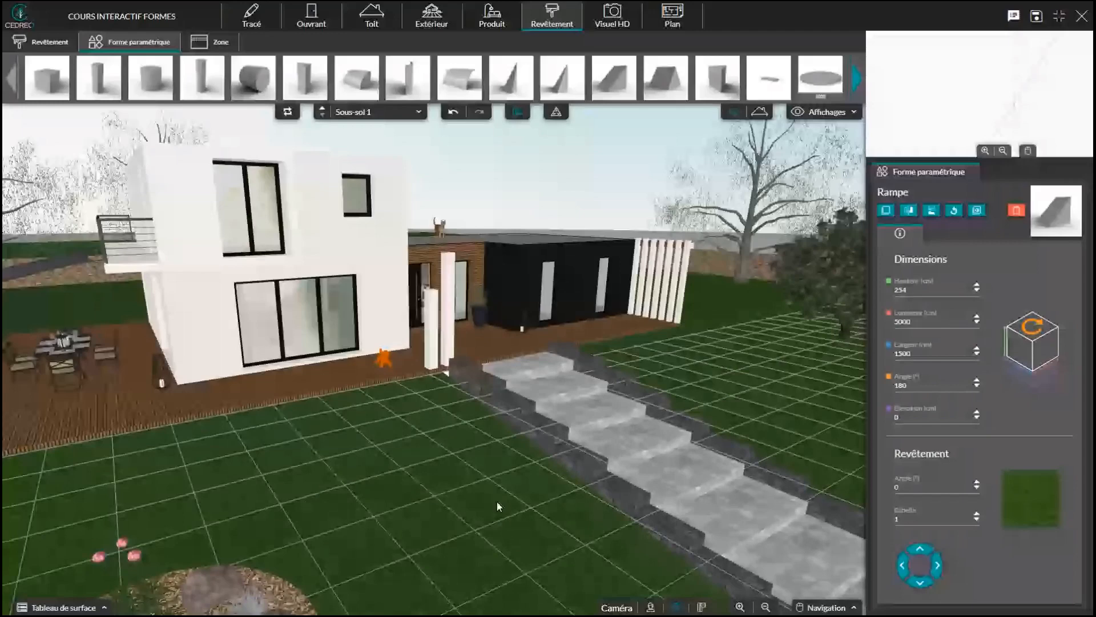
drag(496, 502, 413, 512)
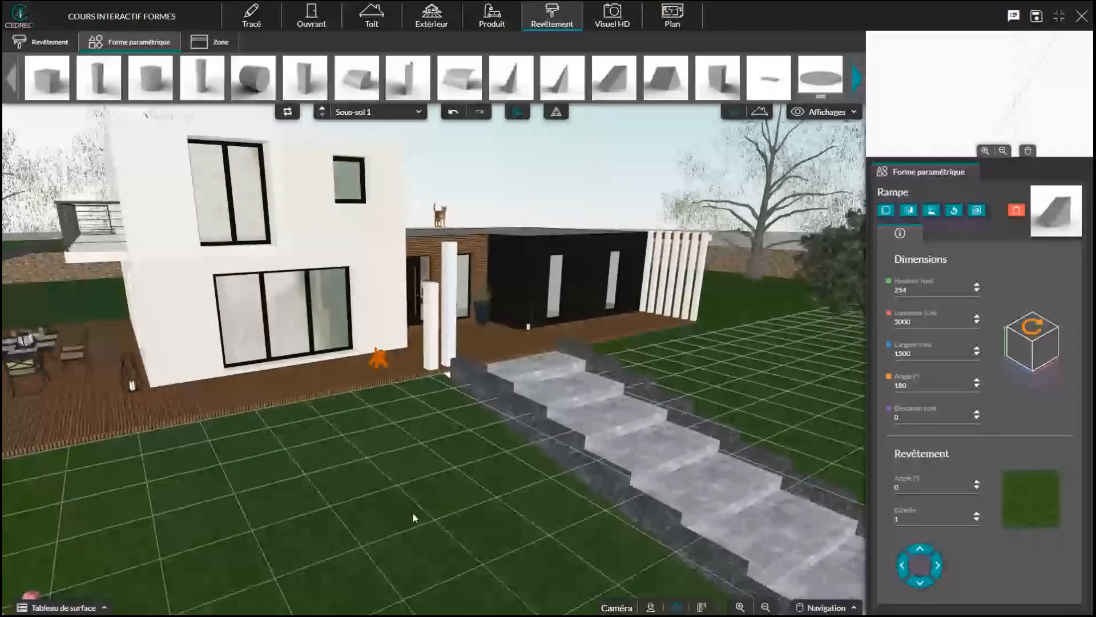
scroll(412, 513, down, 2)
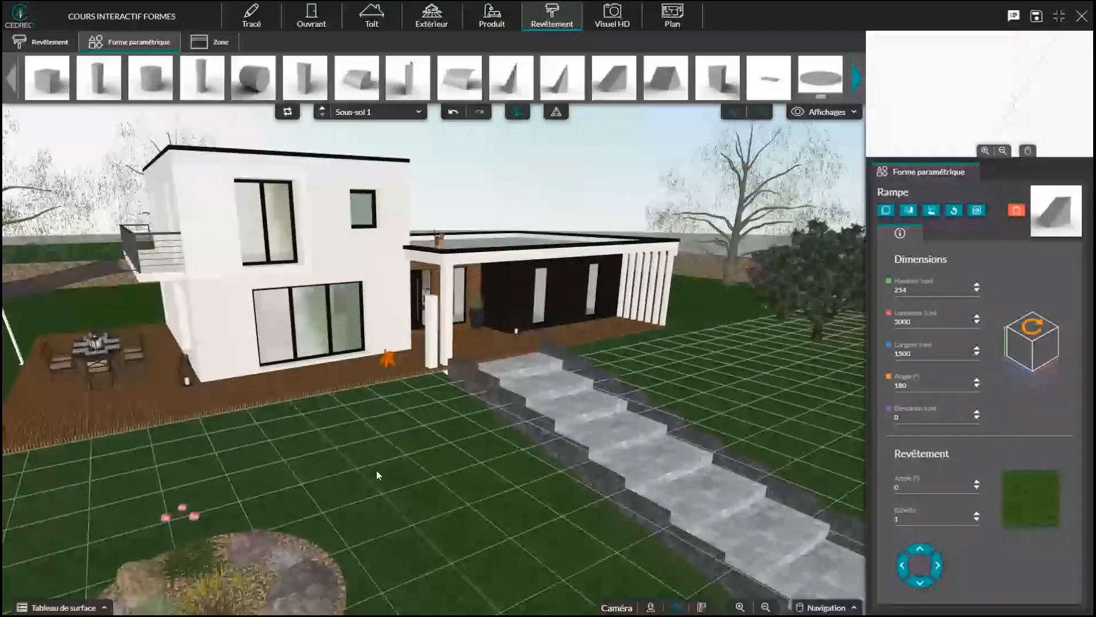
Inspect the flower bed in front of the house and select its Graminée Penisetum plant
drag(376, 471, 779, 179)
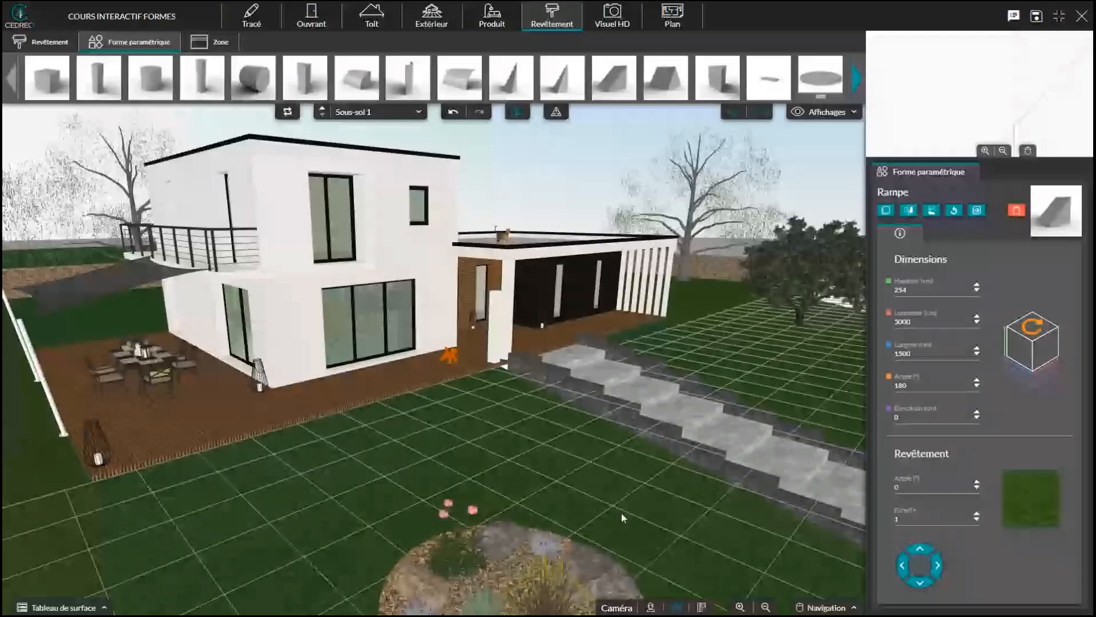
drag(622, 513, 551, 471)
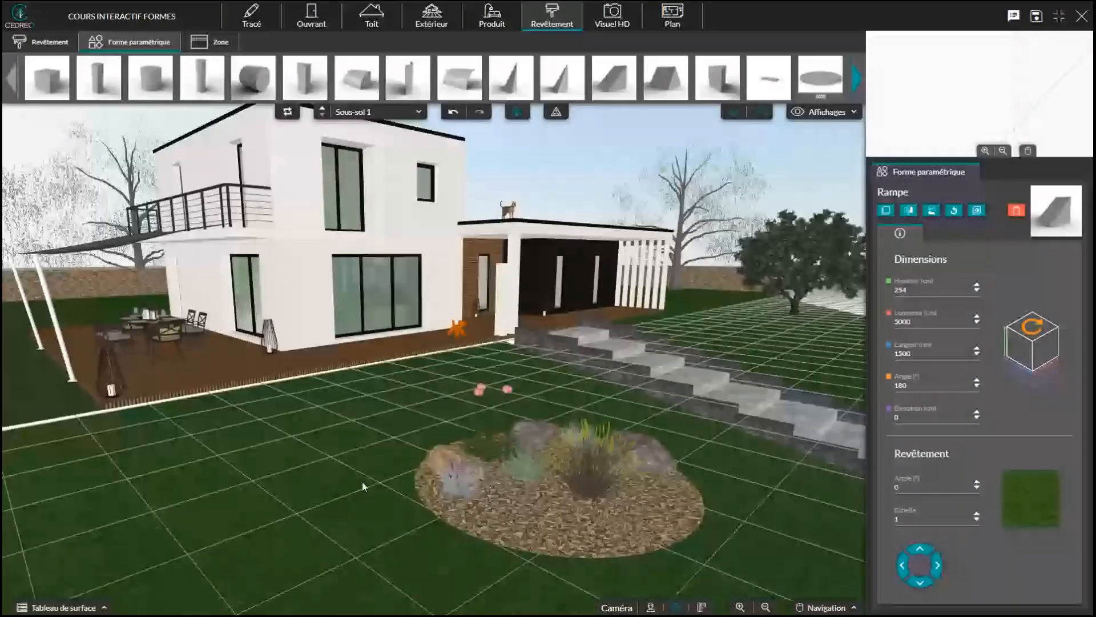
click(477, 13)
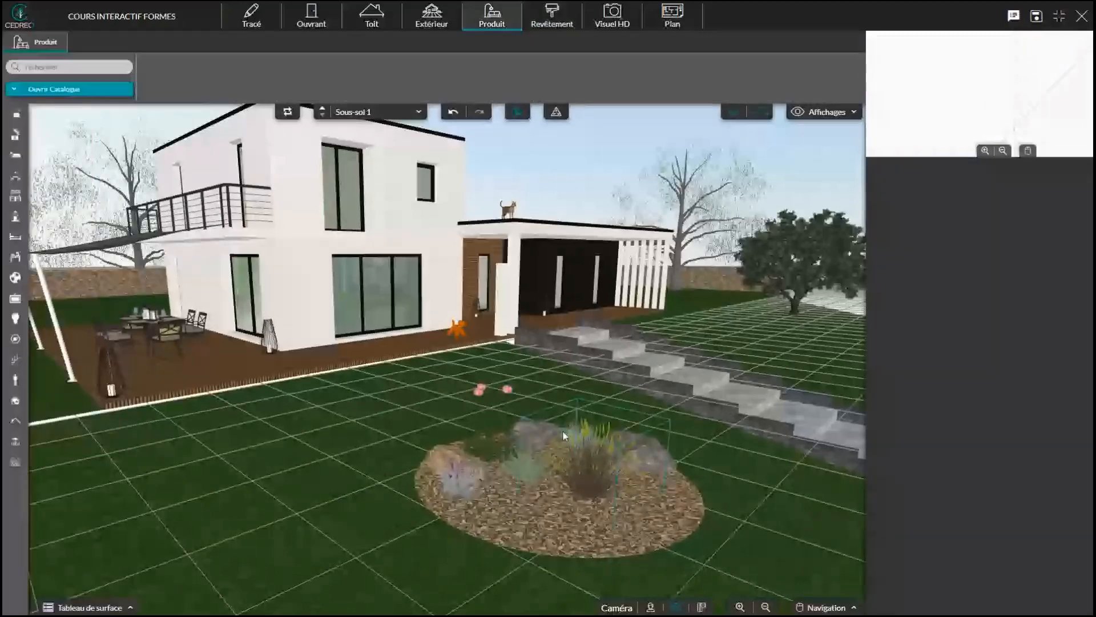
scroll(563, 430, up, 2)
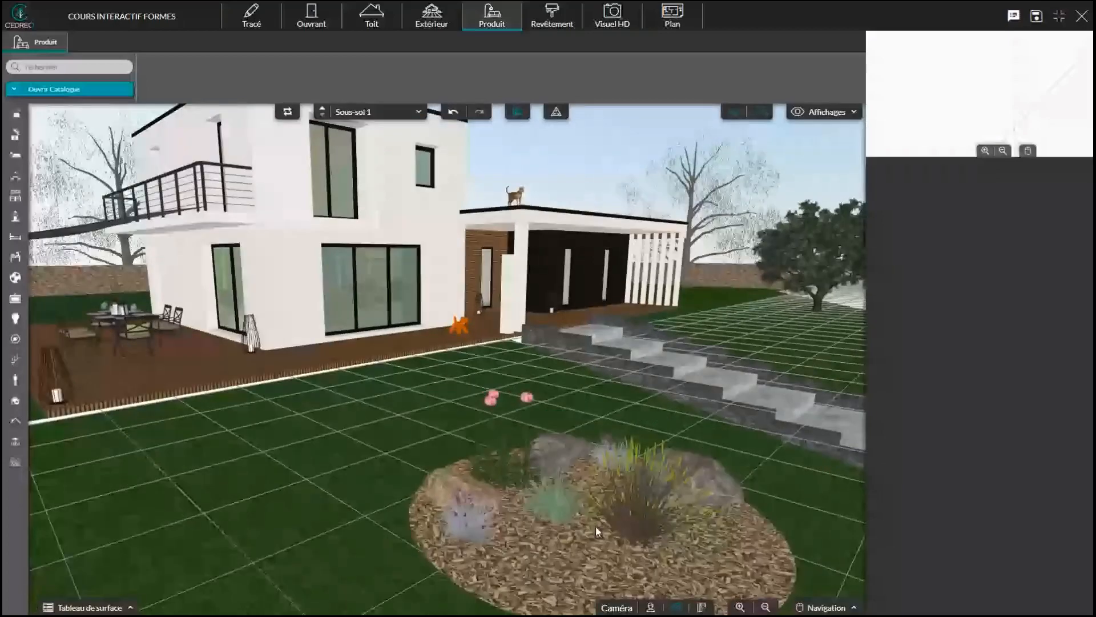
click(633, 502)
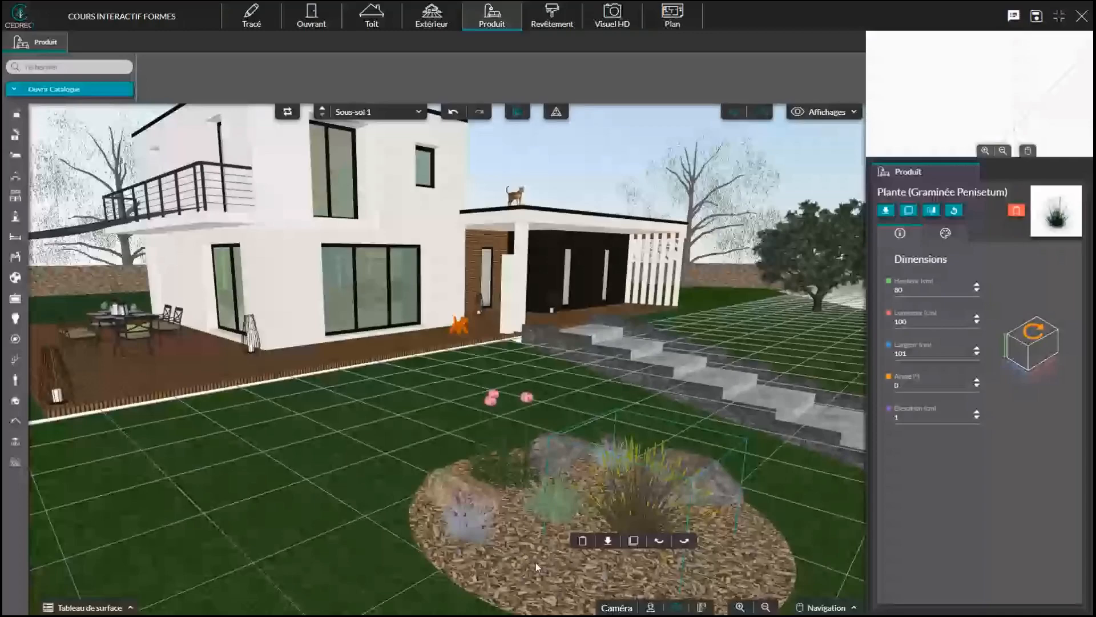
Examine from ground level and from above how the flower bed's plants, rocks and mulch sit on the sloping grass ramp
scroll(578, 507, down, 3)
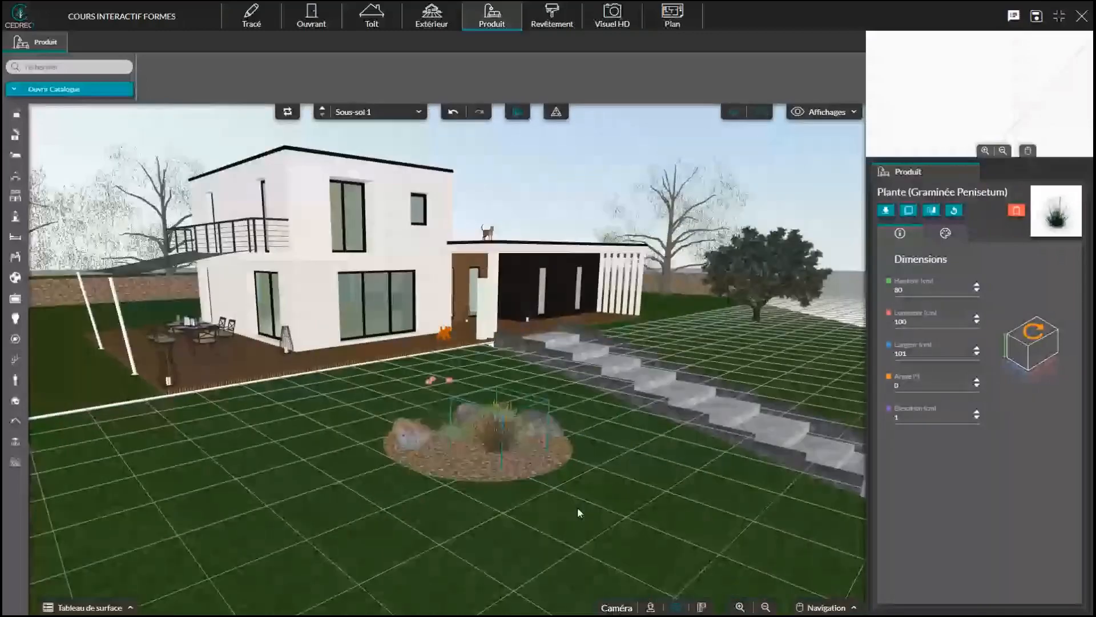
right_drag(578, 507, 580, 502)
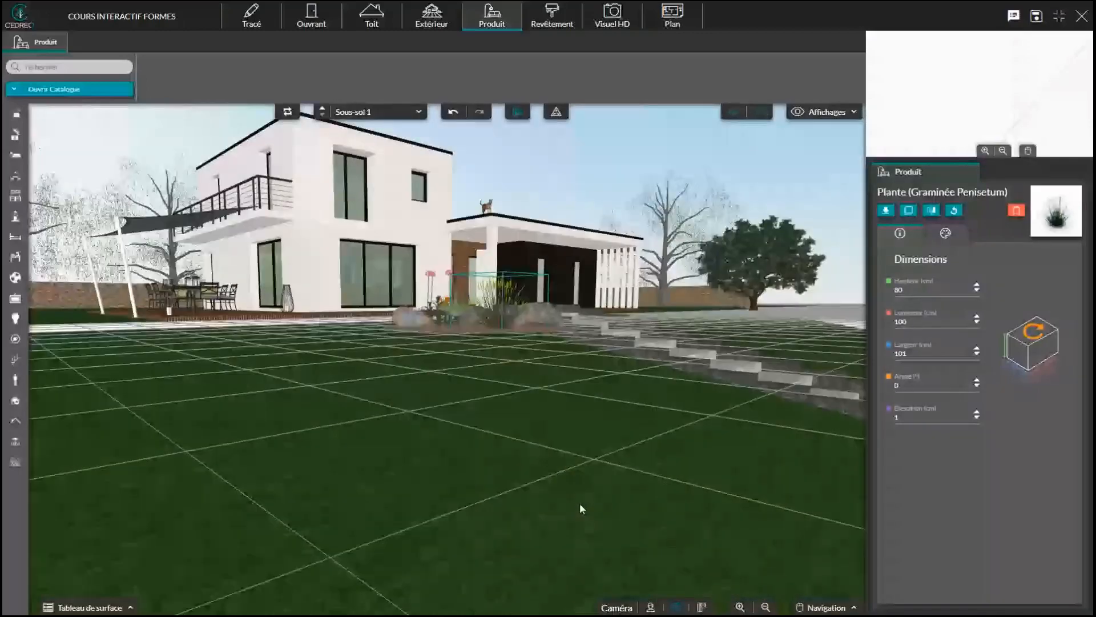
scroll(581, 503, up, 3)
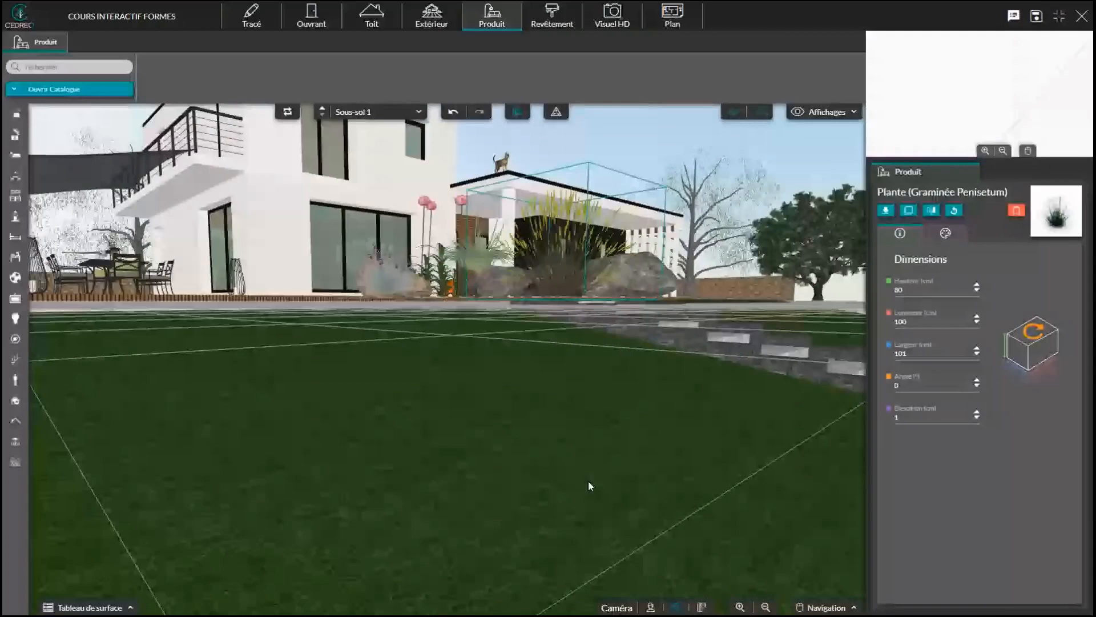
scroll(610, 420, up, 3)
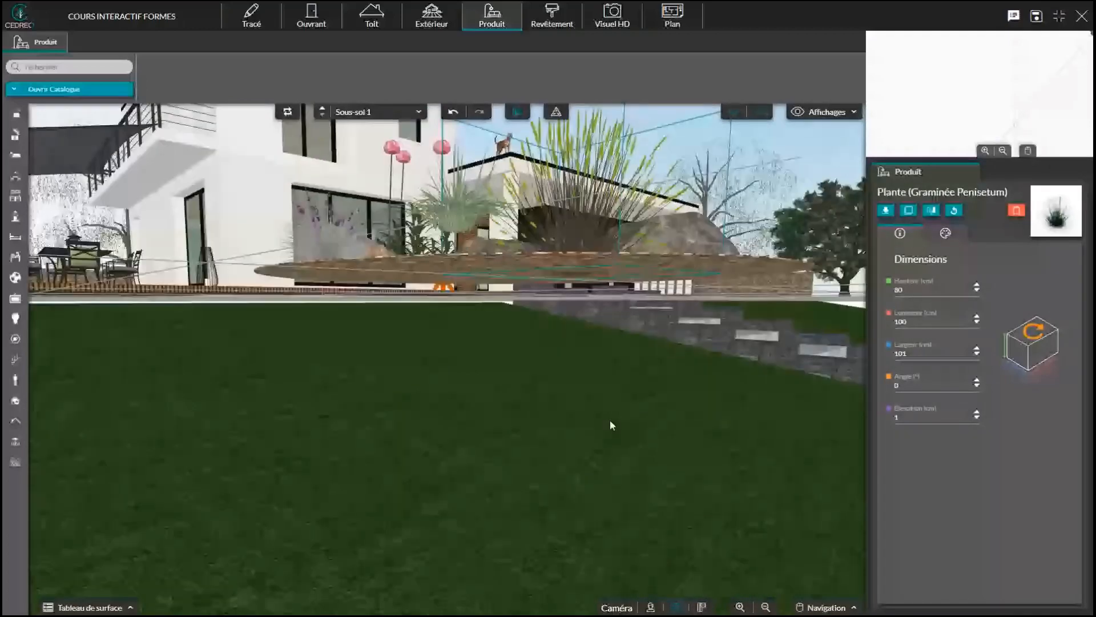
right_drag(610, 420, 609, 423)
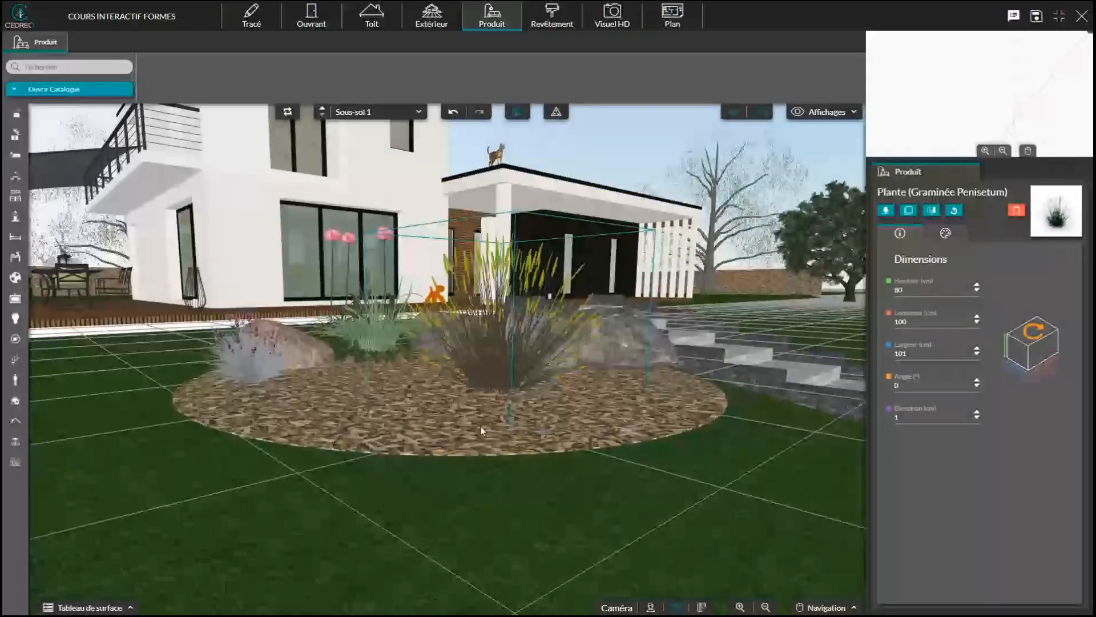
scroll(458, 425, up, 2)
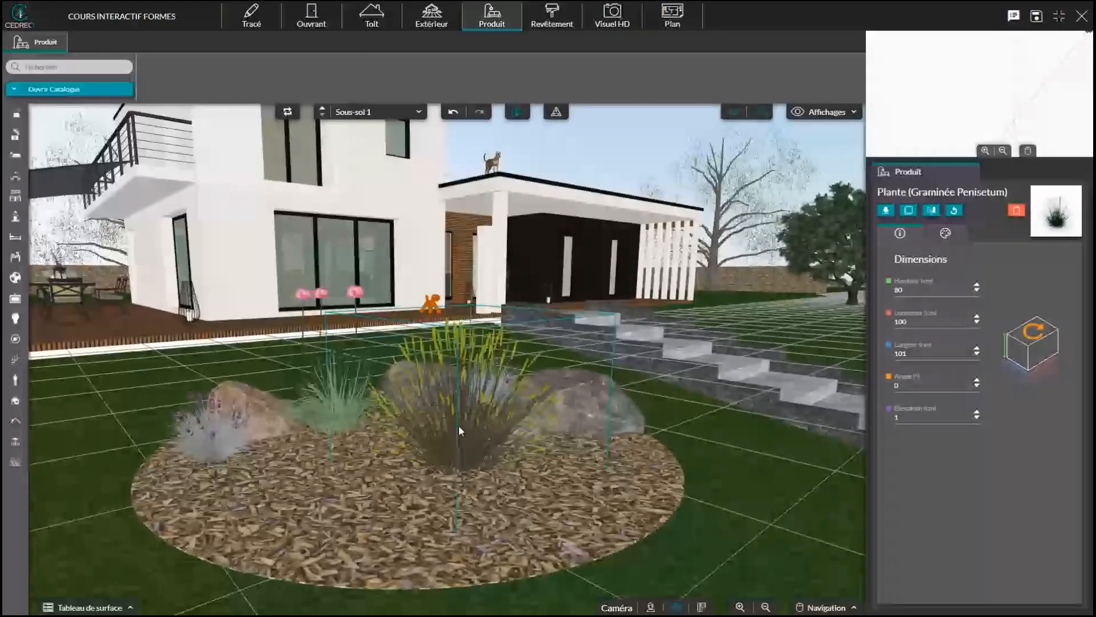
scroll(458, 425, up, 2)
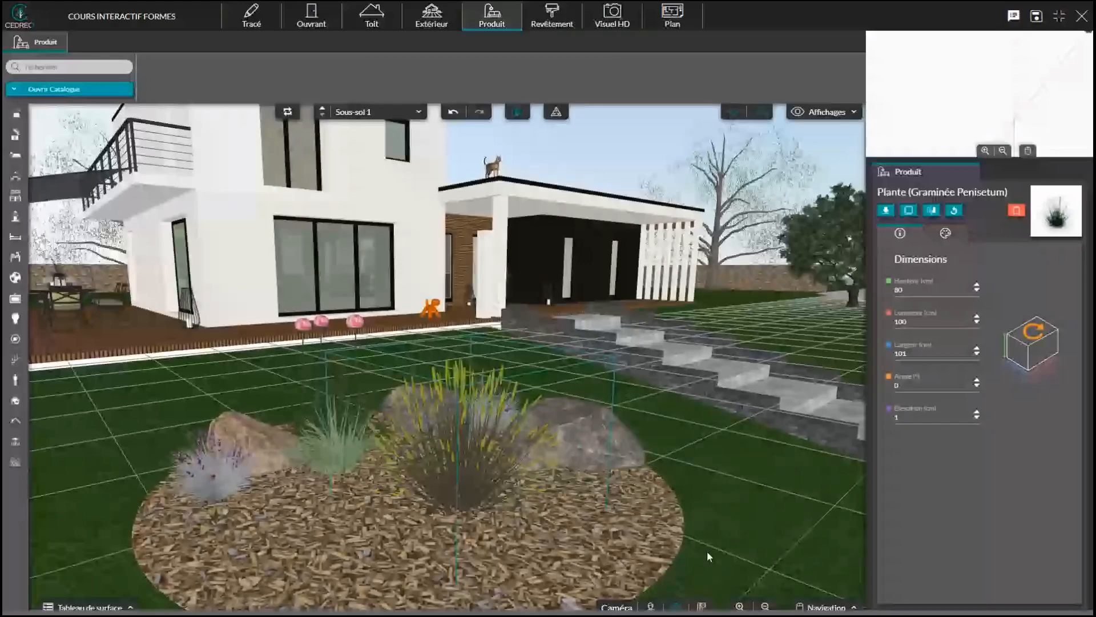
scroll(803, 525, up, 3)
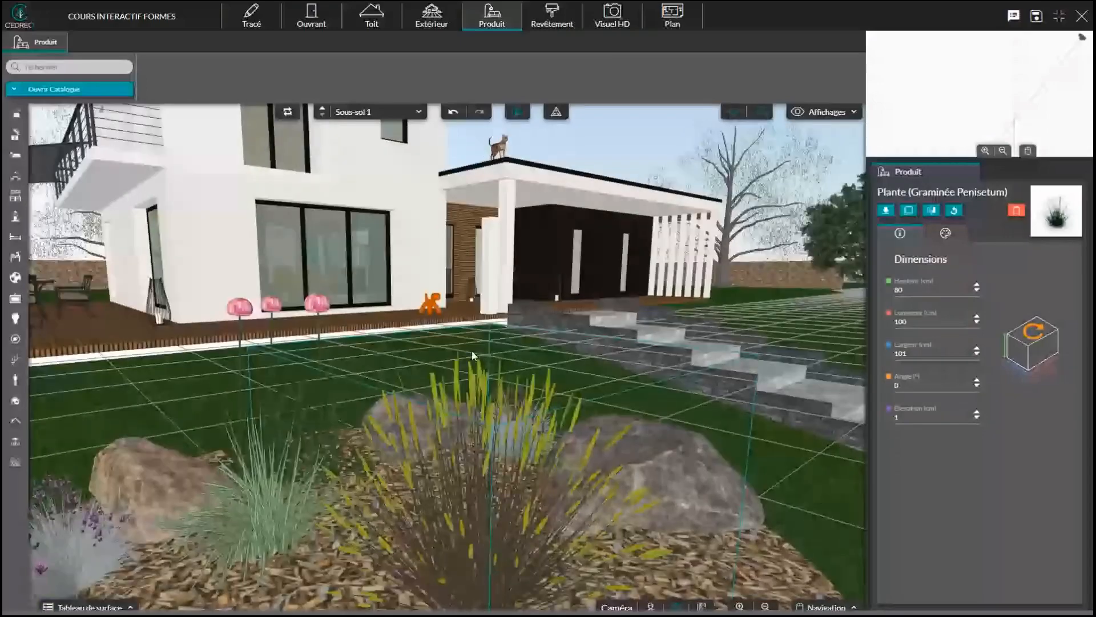
middle_drag(471, 351, 482, 395)
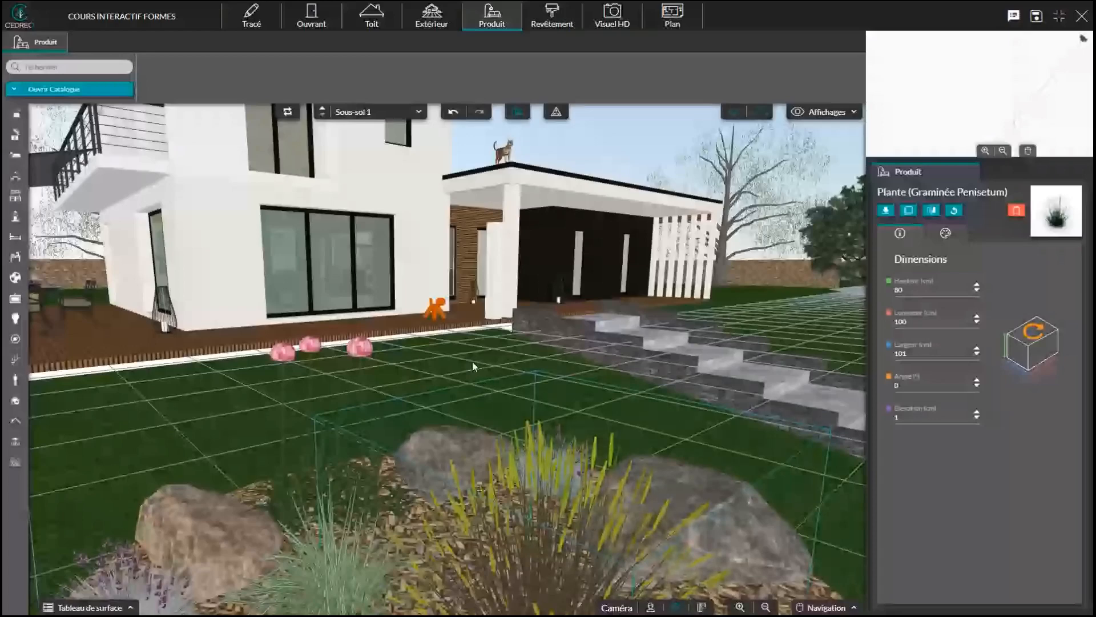
Review the display options for the 3D view and the 2D drawing plan, and return to the coverings workspace
click(824, 113)
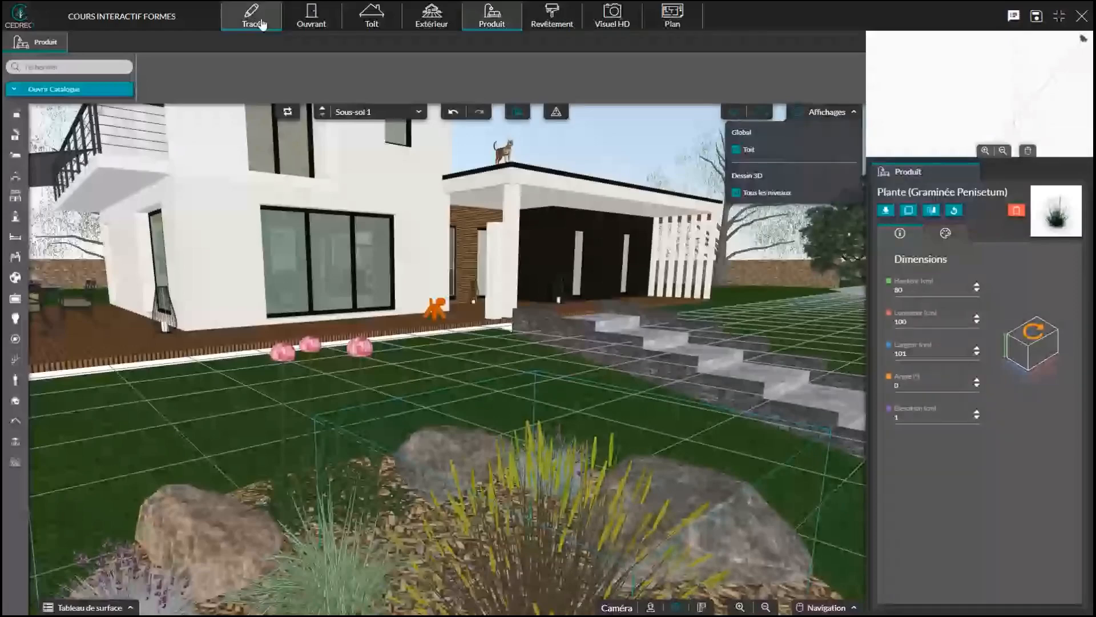
click(262, 24)
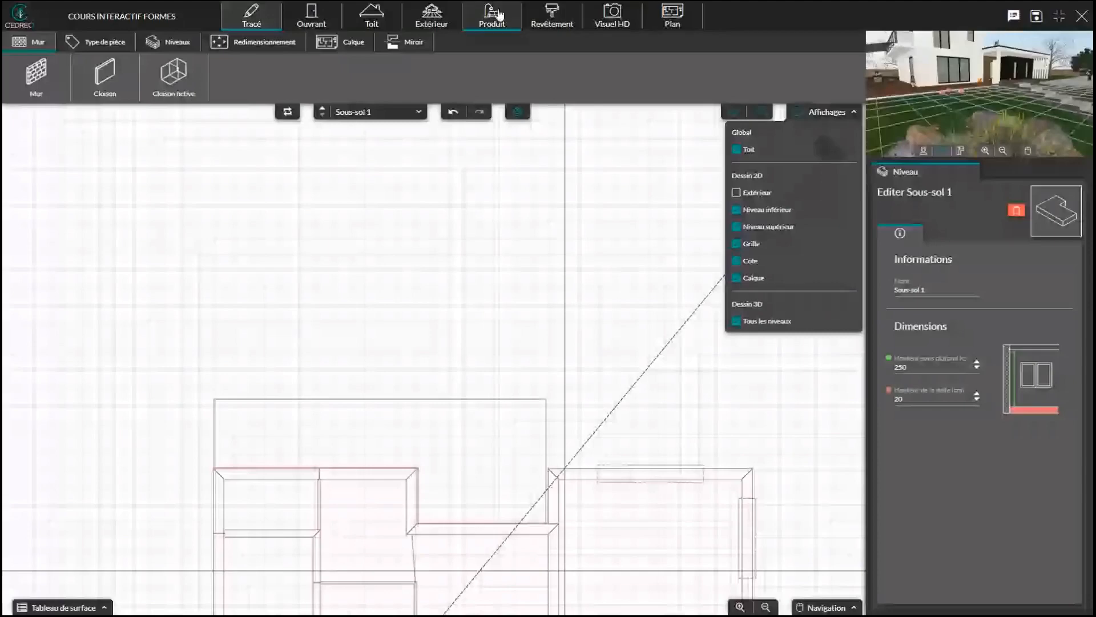
click(552, 17)
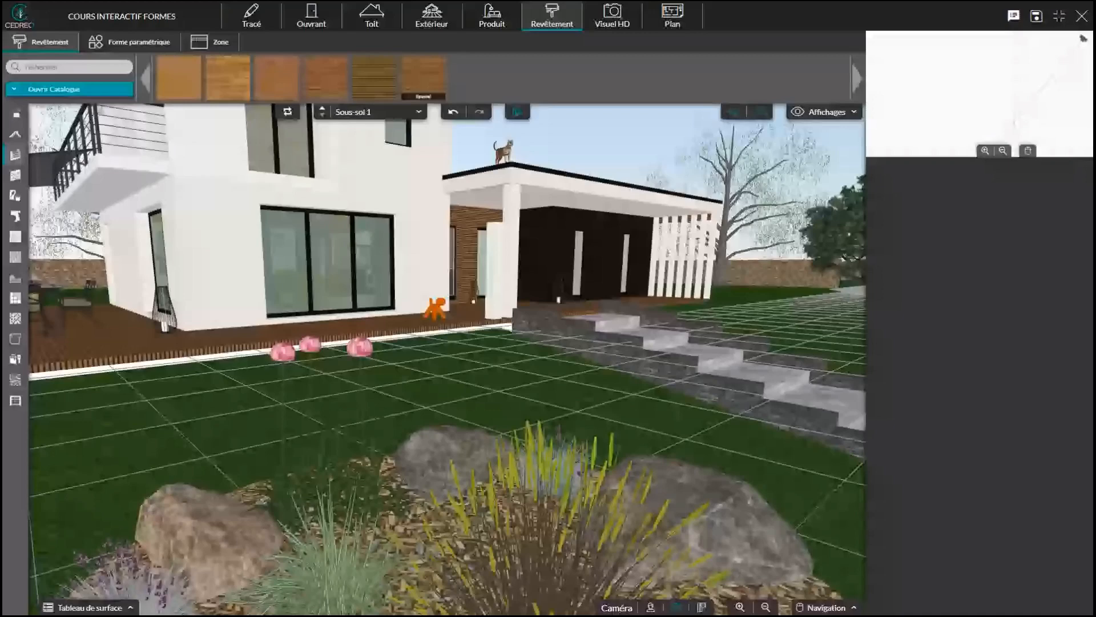
drag(748, 234, 679, 268)
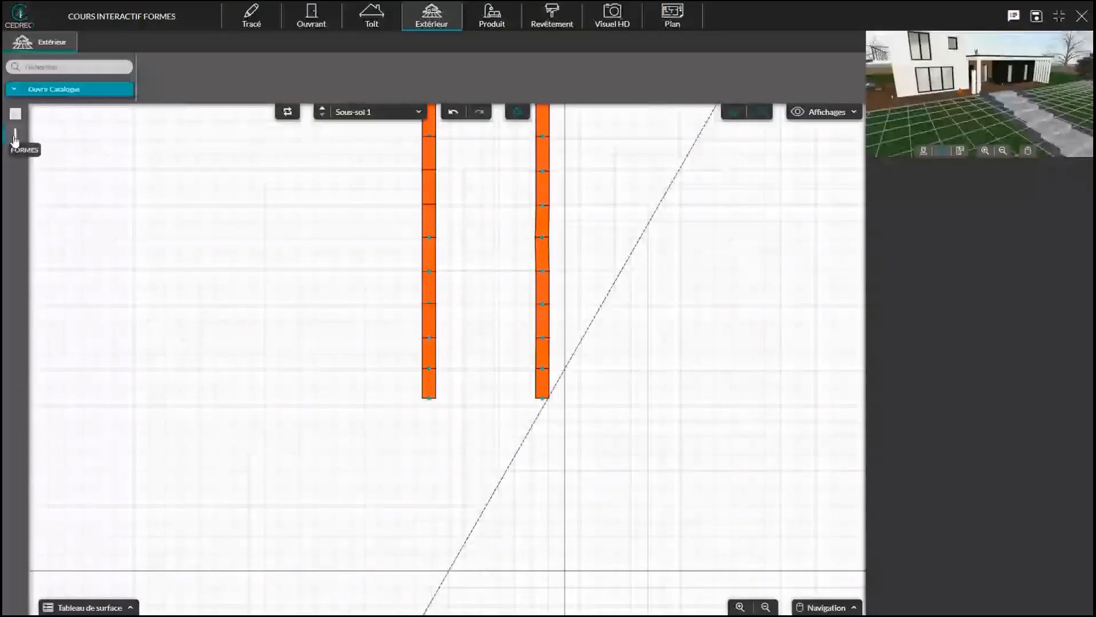
Place a Poteau from the exterior structure forms in the Sous-sol 1 plan, outside the two rows of columns bordering the steps
click(15, 137)
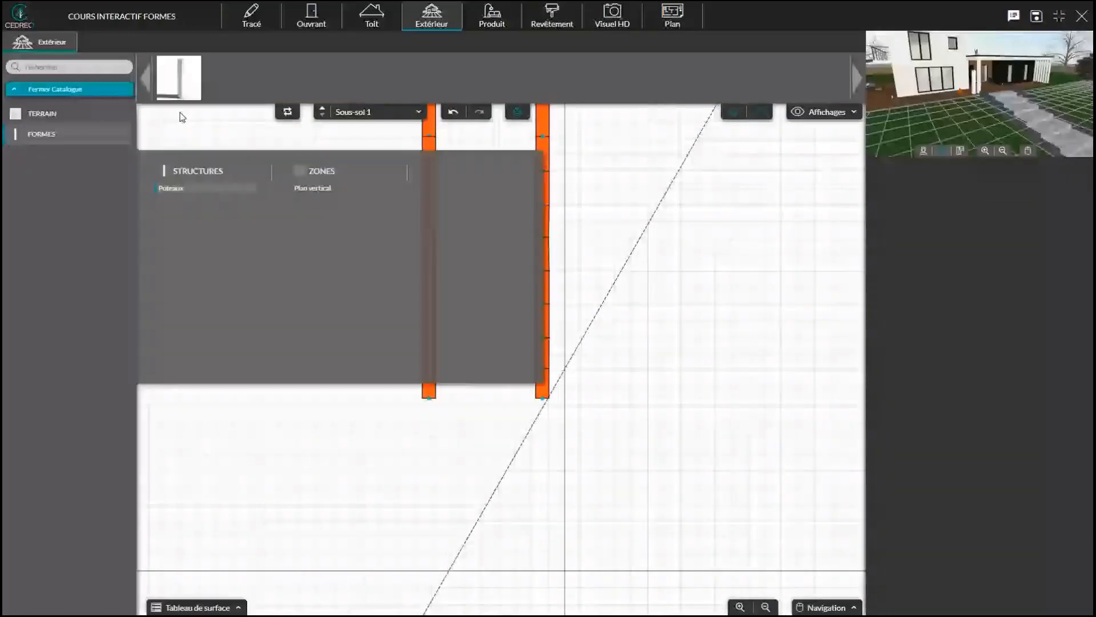
click(172, 187)
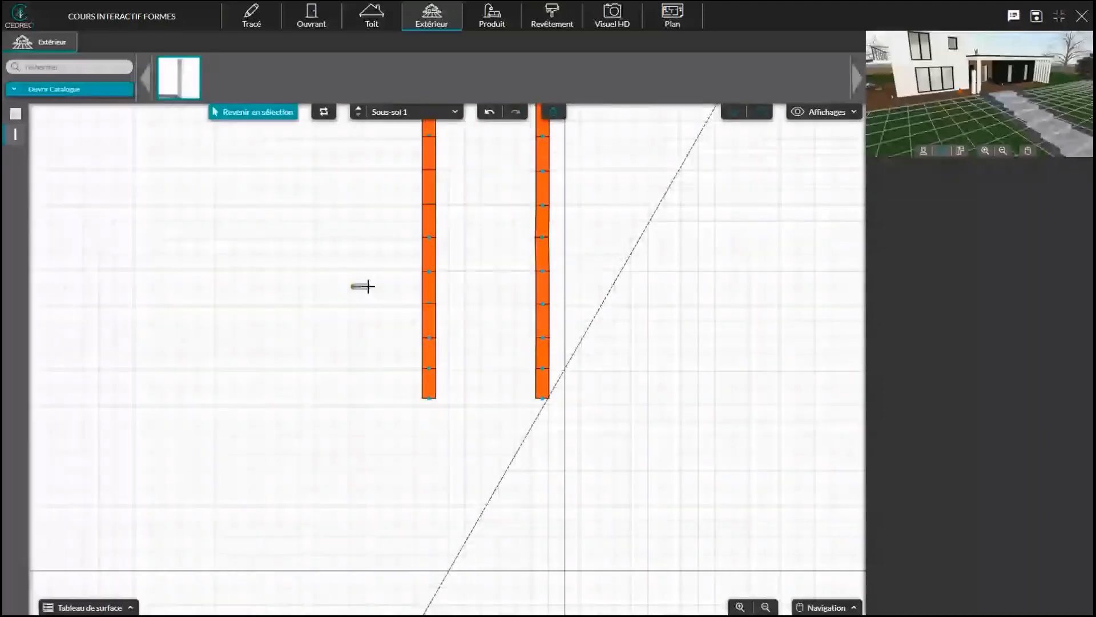
click(368, 286)
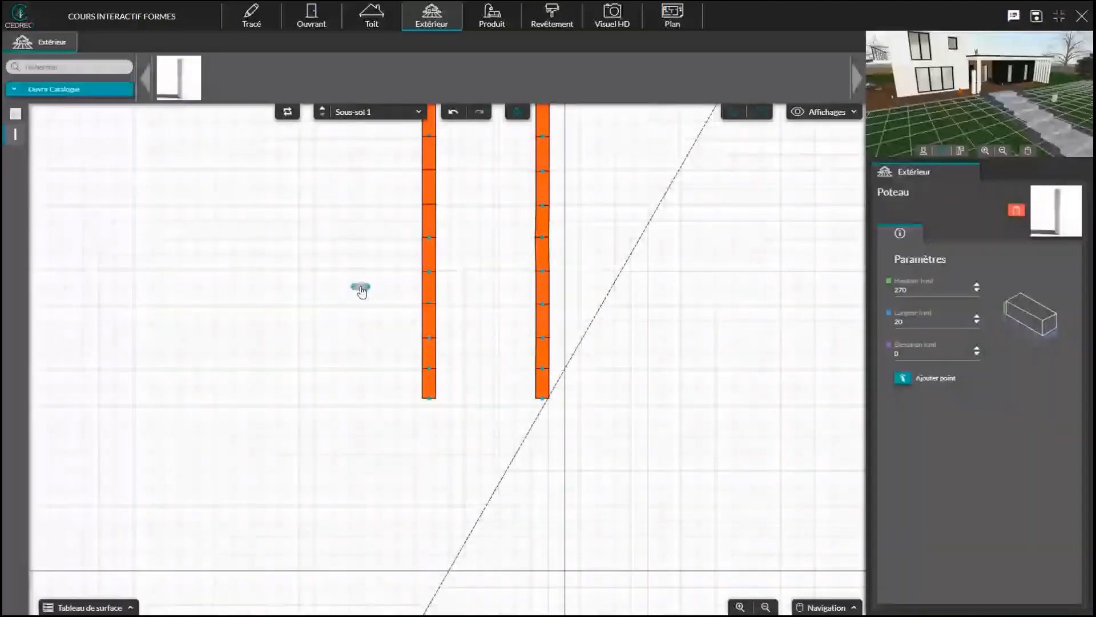
click(23, 137)
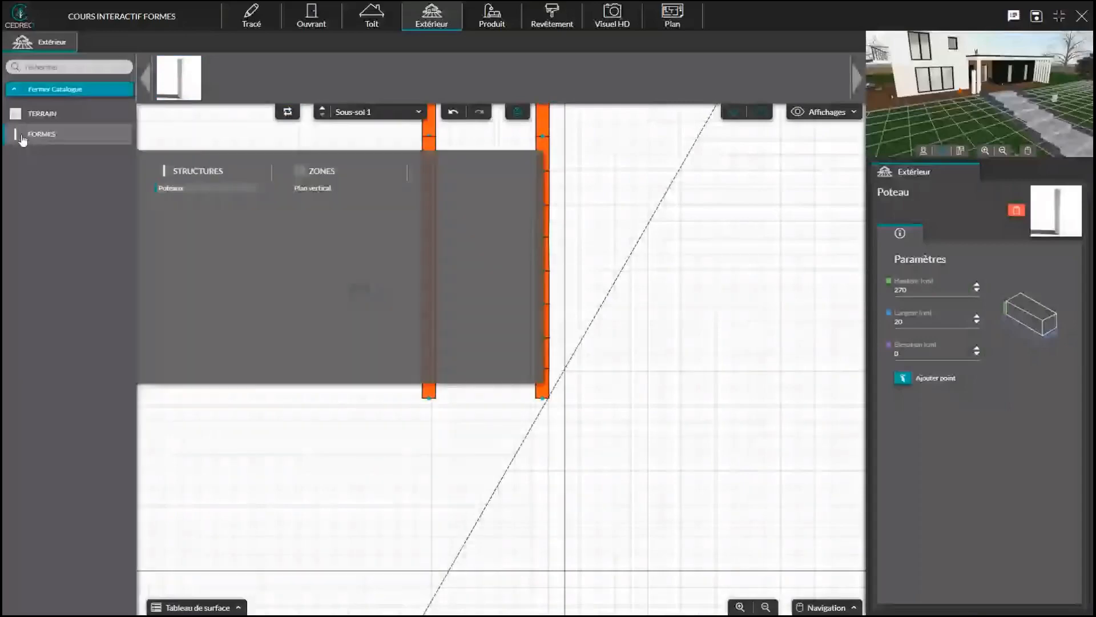
Check the placed post on the lawn in 3D and return to the exterior plan showing both rows of columns
click(545, 23)
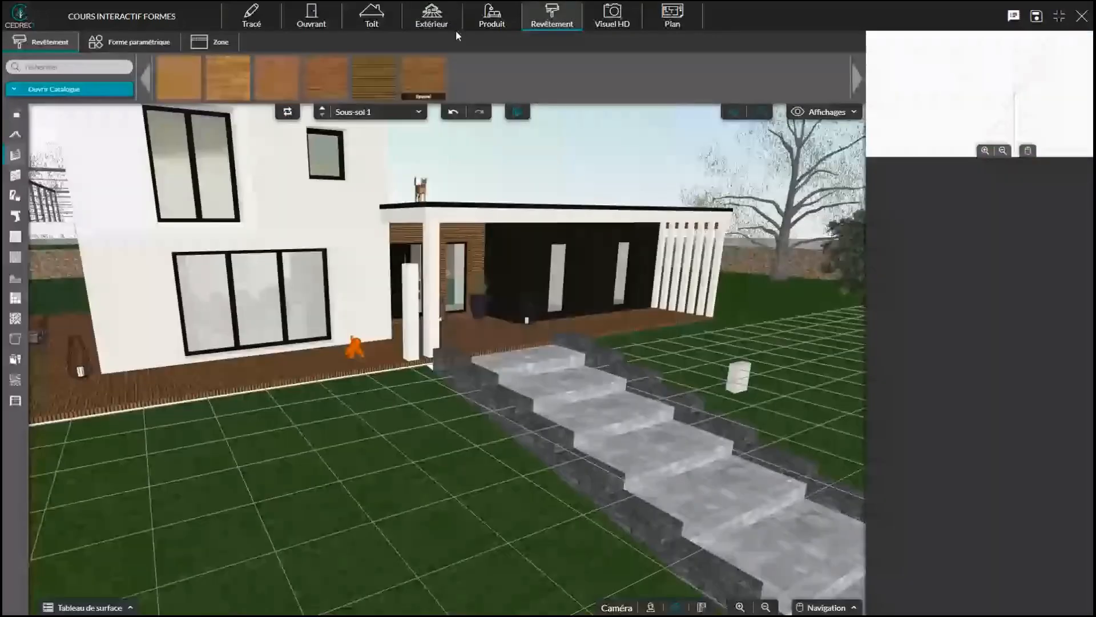
click(451, 23)
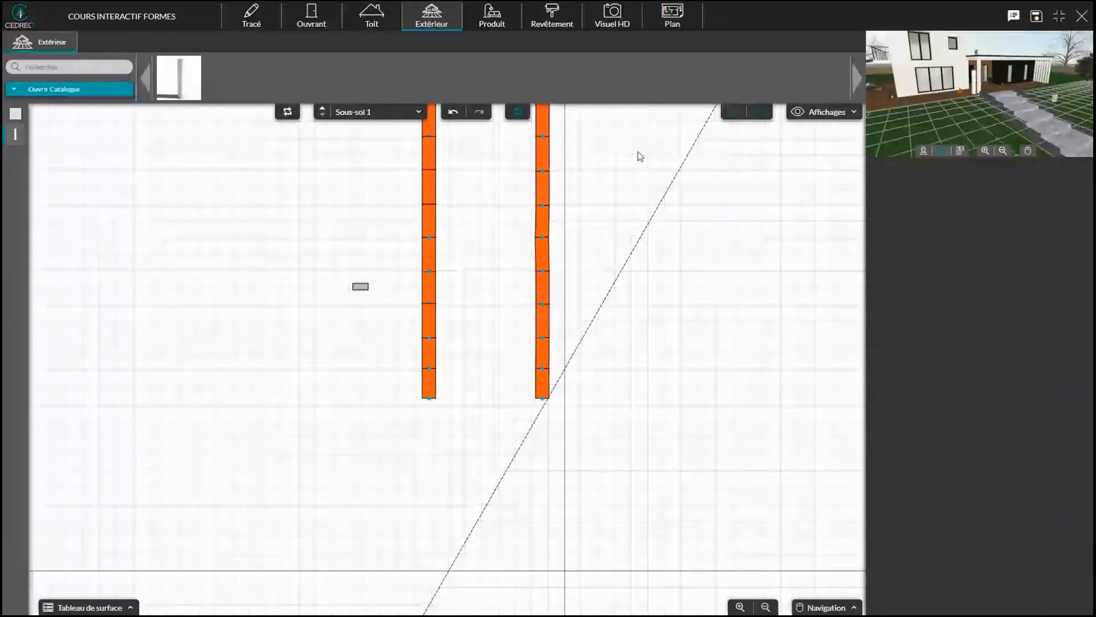
drag(639, 156, 636, 217)
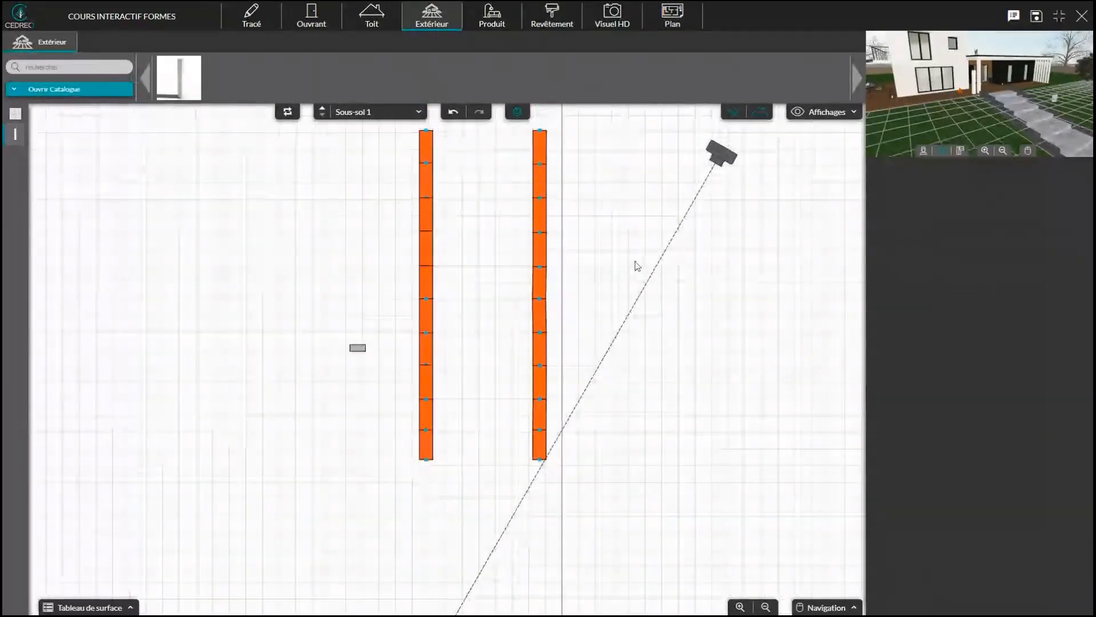